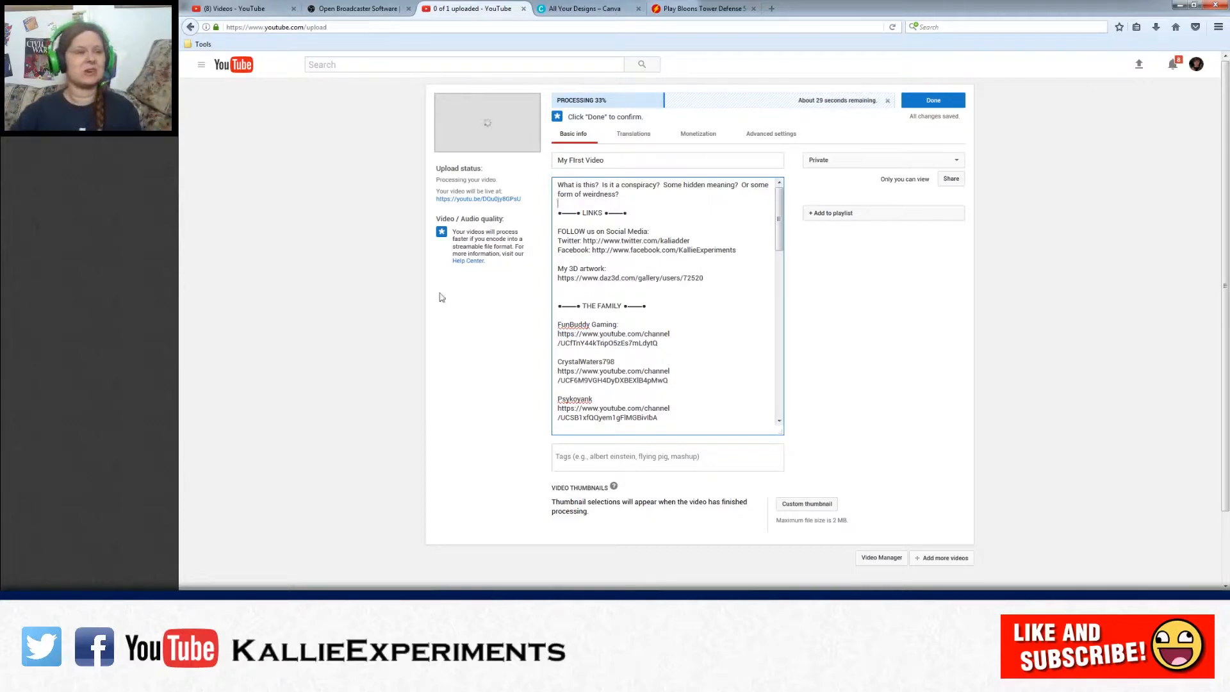
# Step: Open the channel's Upload Defaults in Creator Studio and review all the default settings for new videos
pyautogui.click(238, 11)
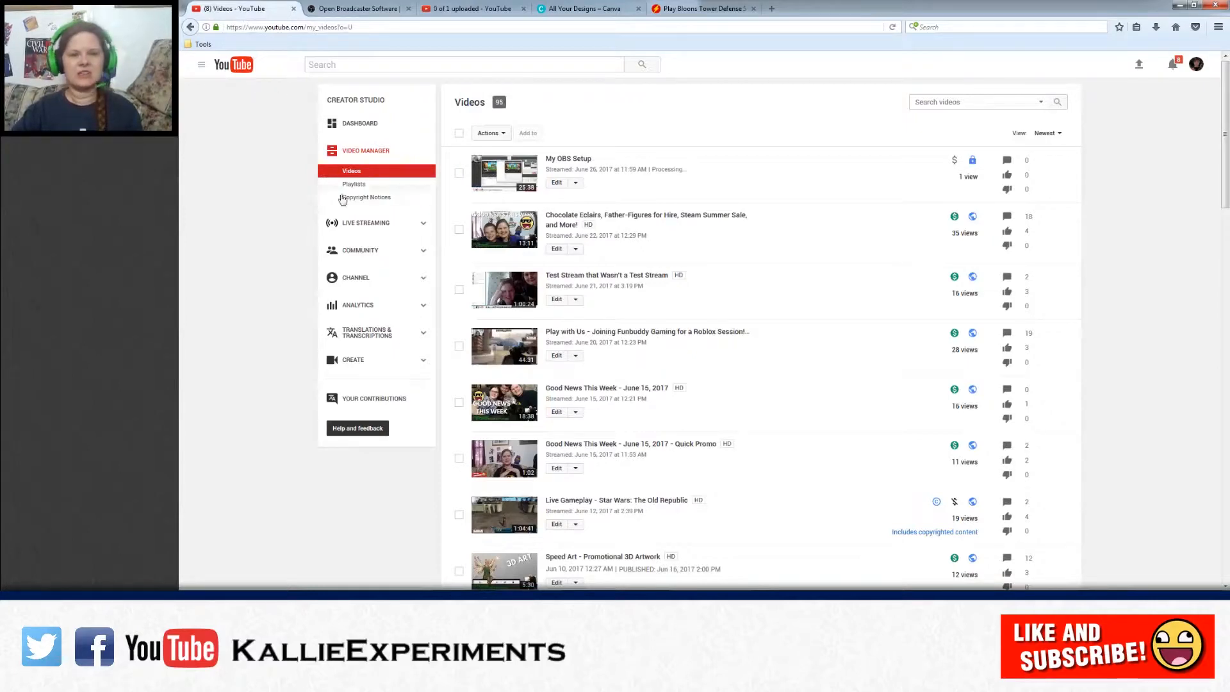
pyautogui.click(1199, 66)
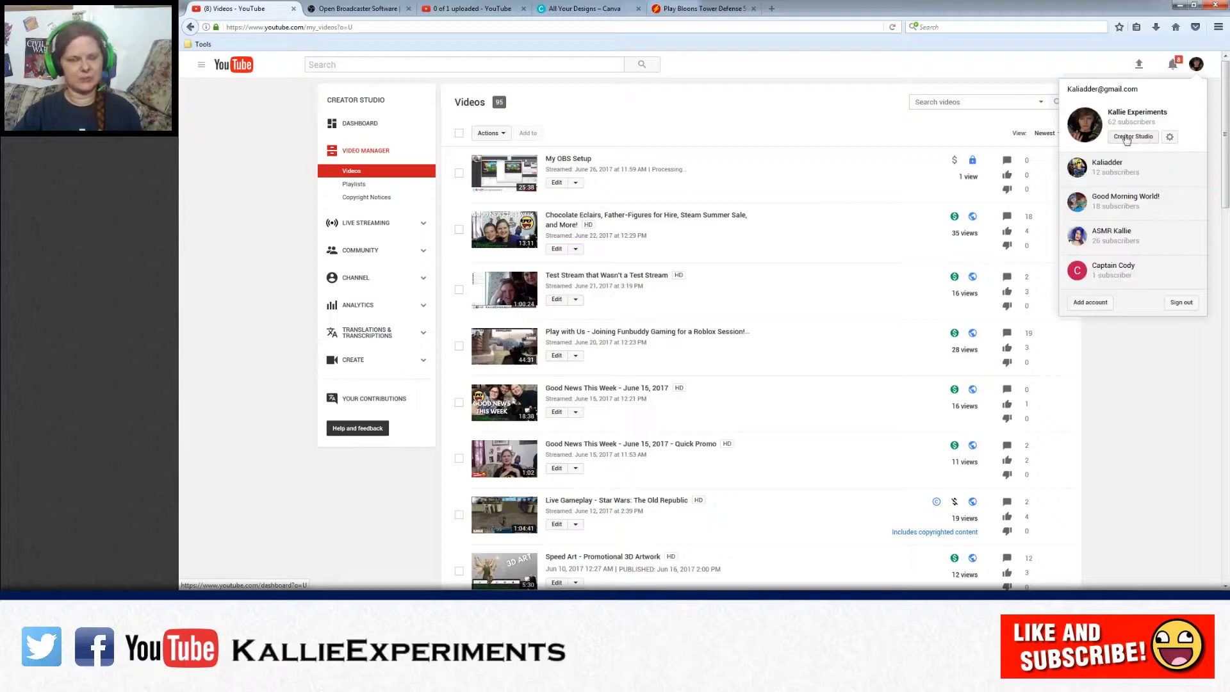
pyautogui.click(258, 202)
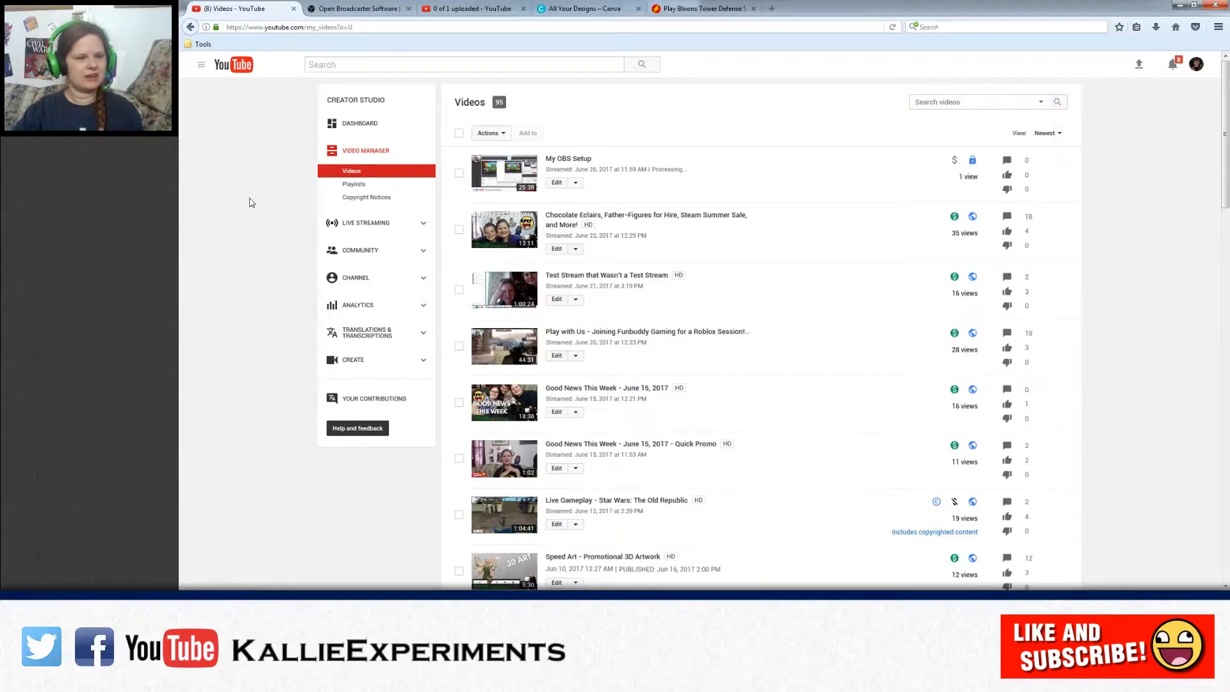
pyautogui.click(379, 285)
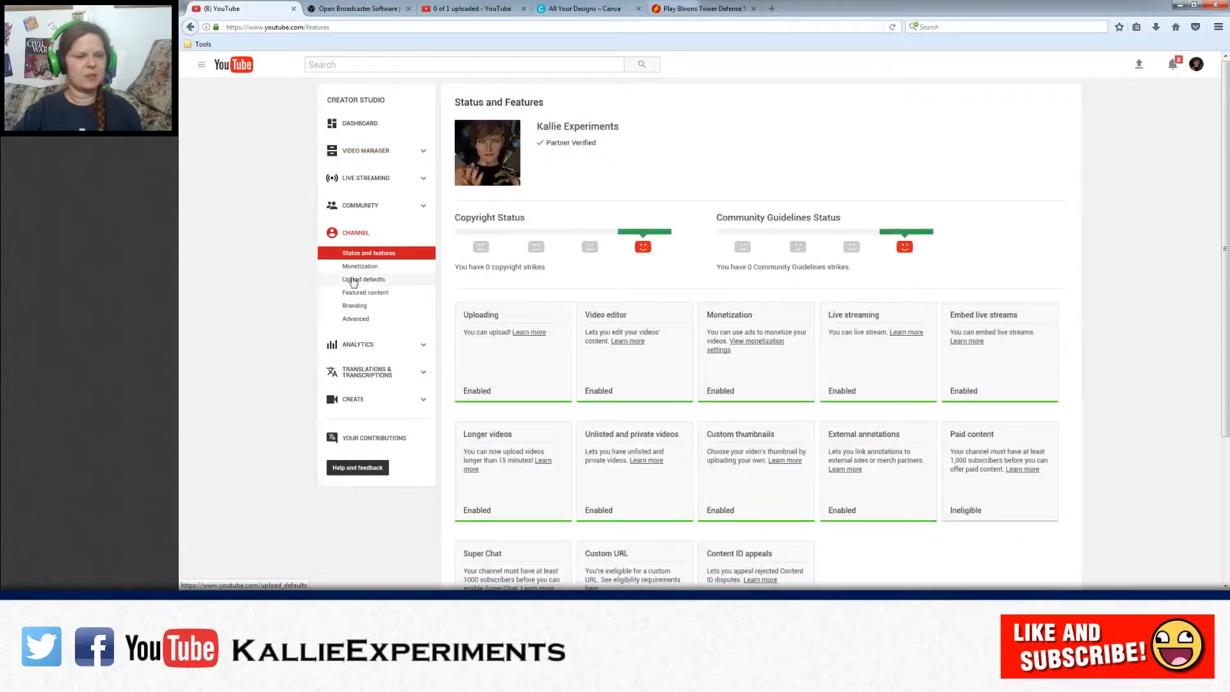
pyautogui.click(364, 280)
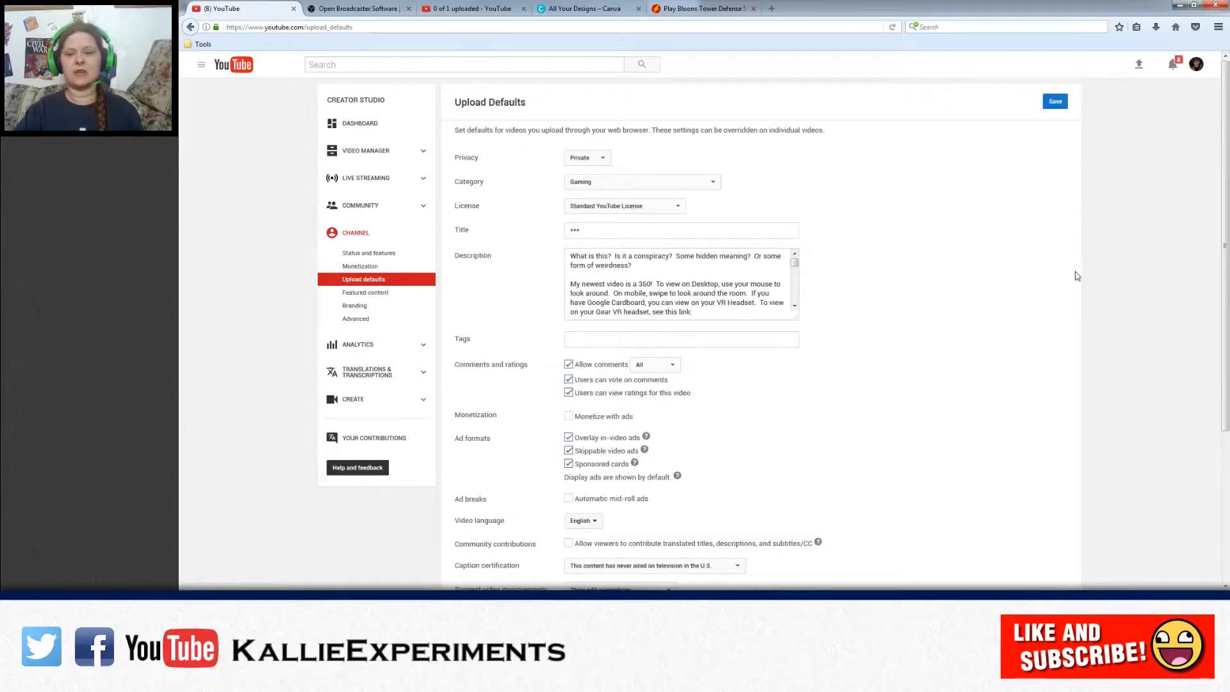
pyautogui.scroll(-5, 1081, 276)
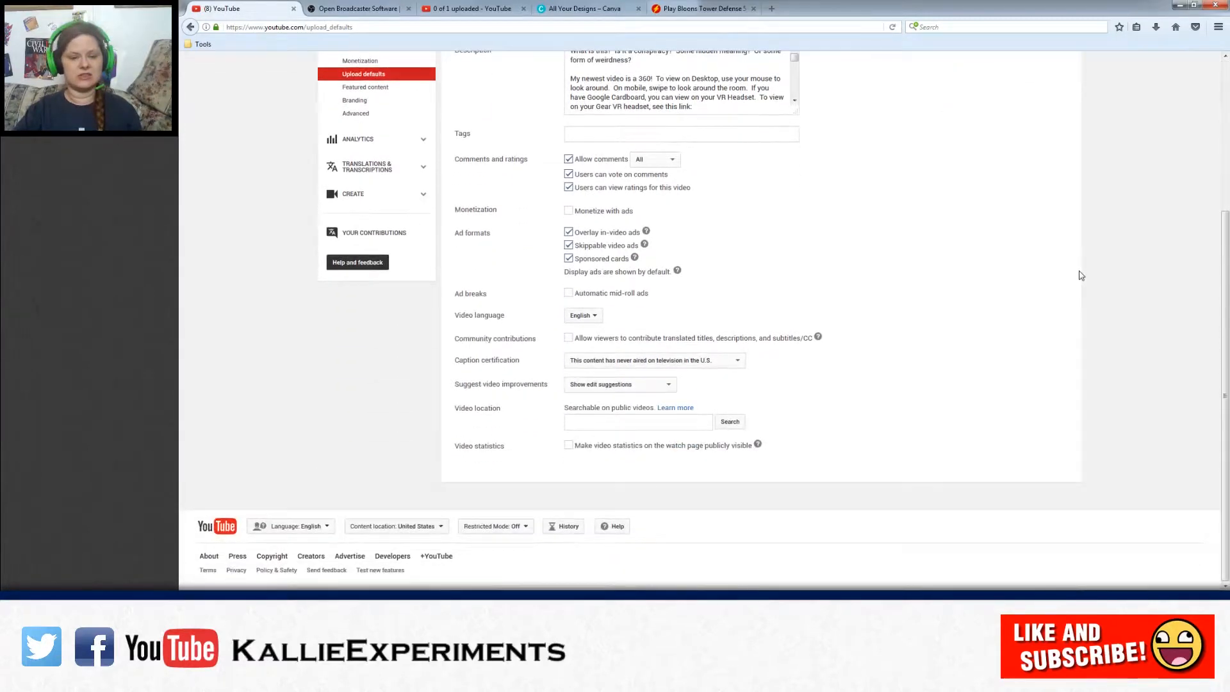
pyautogui.scroll(4, 1081, 275)
pyautogui.scroll(1, 1080, 275)
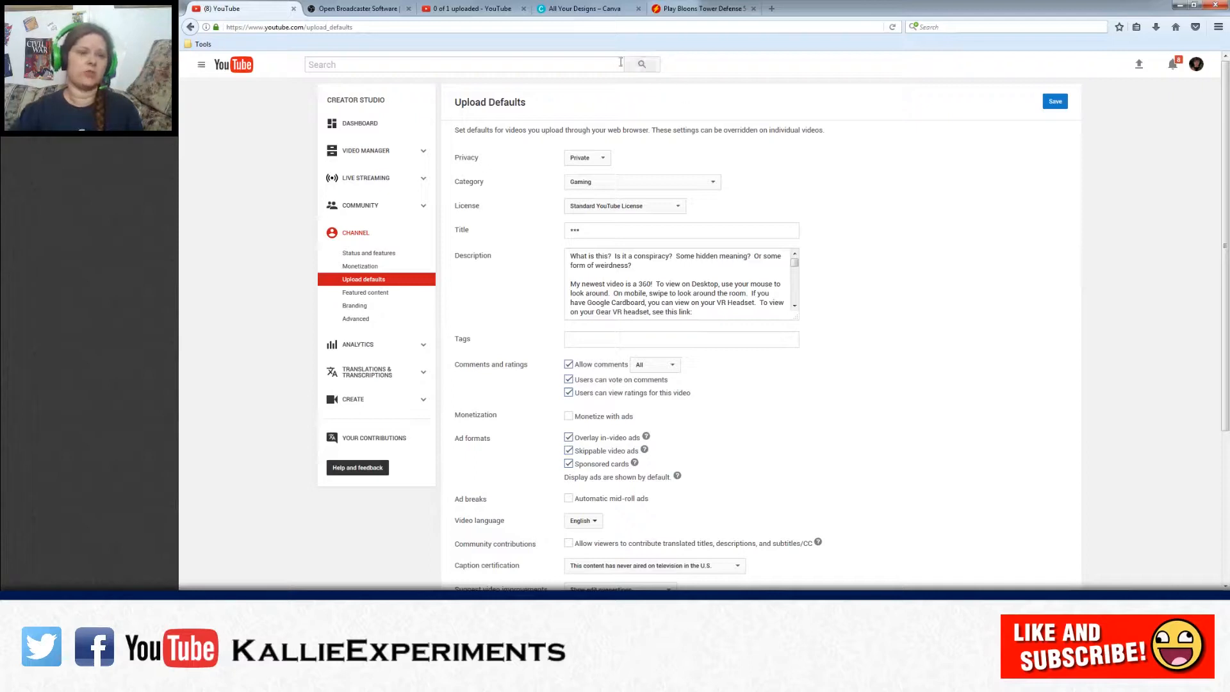
# Step: Compare the details page of the uploaded video with the channel's Upload Defaults page
pyautogui.click(480, 8)
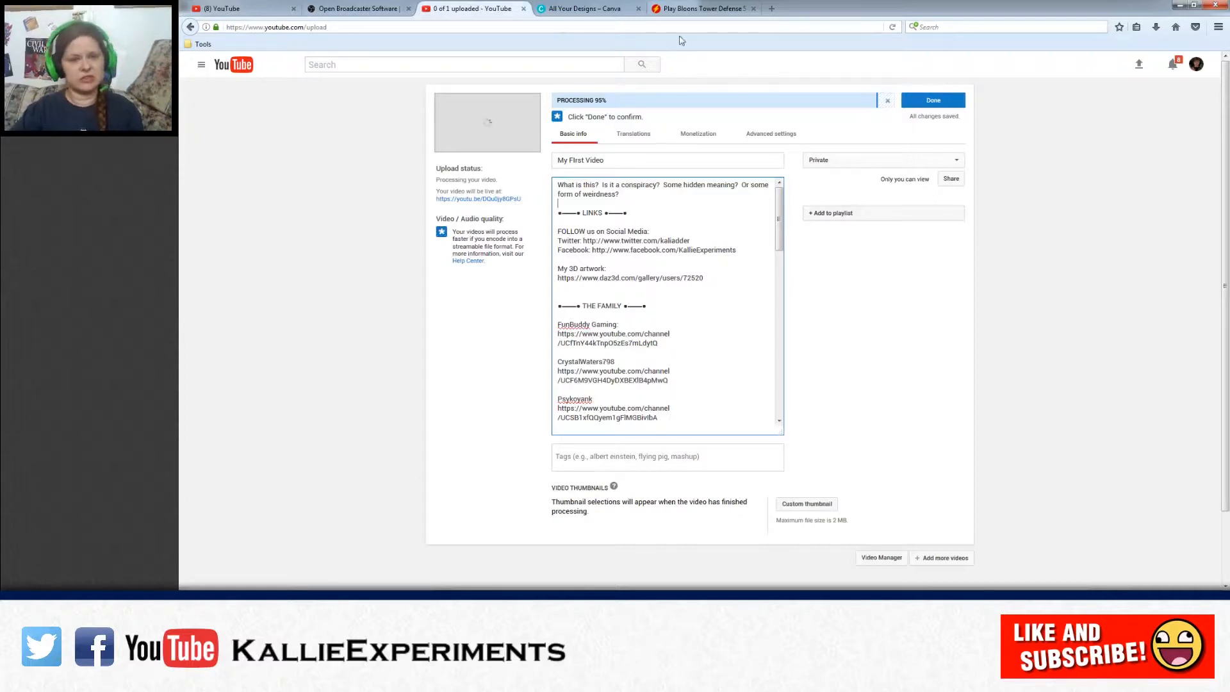
pyautogui.click(224, 9)
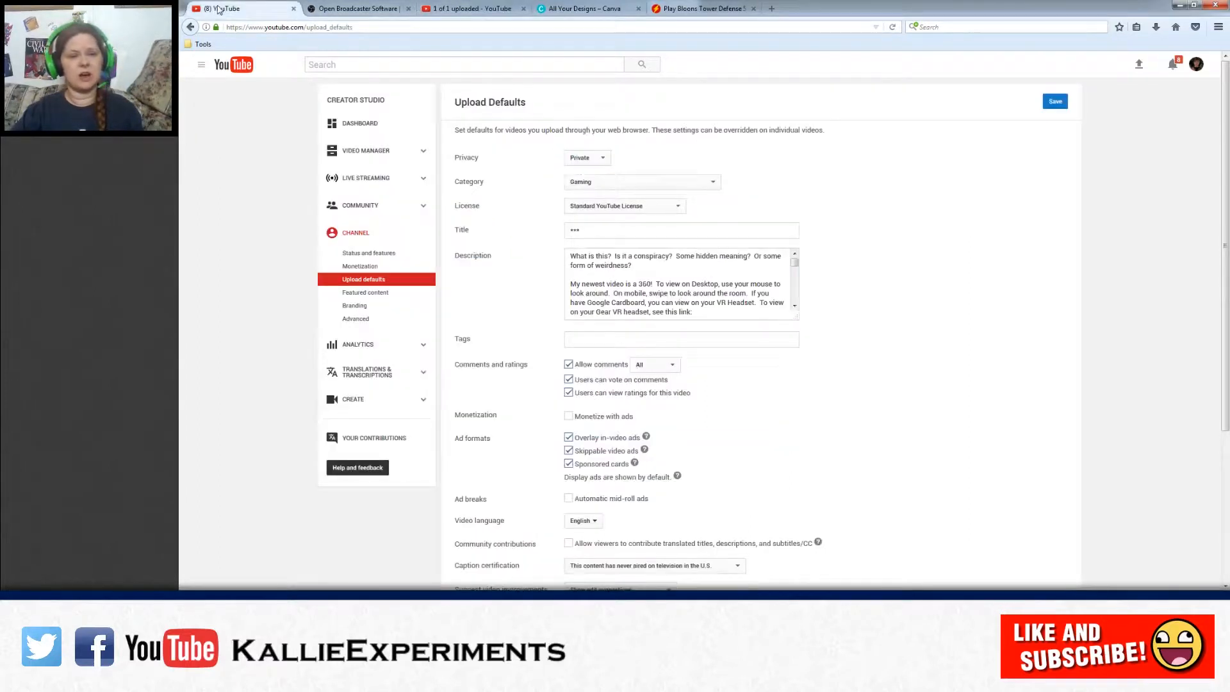
pyautogui.click(481, 5)
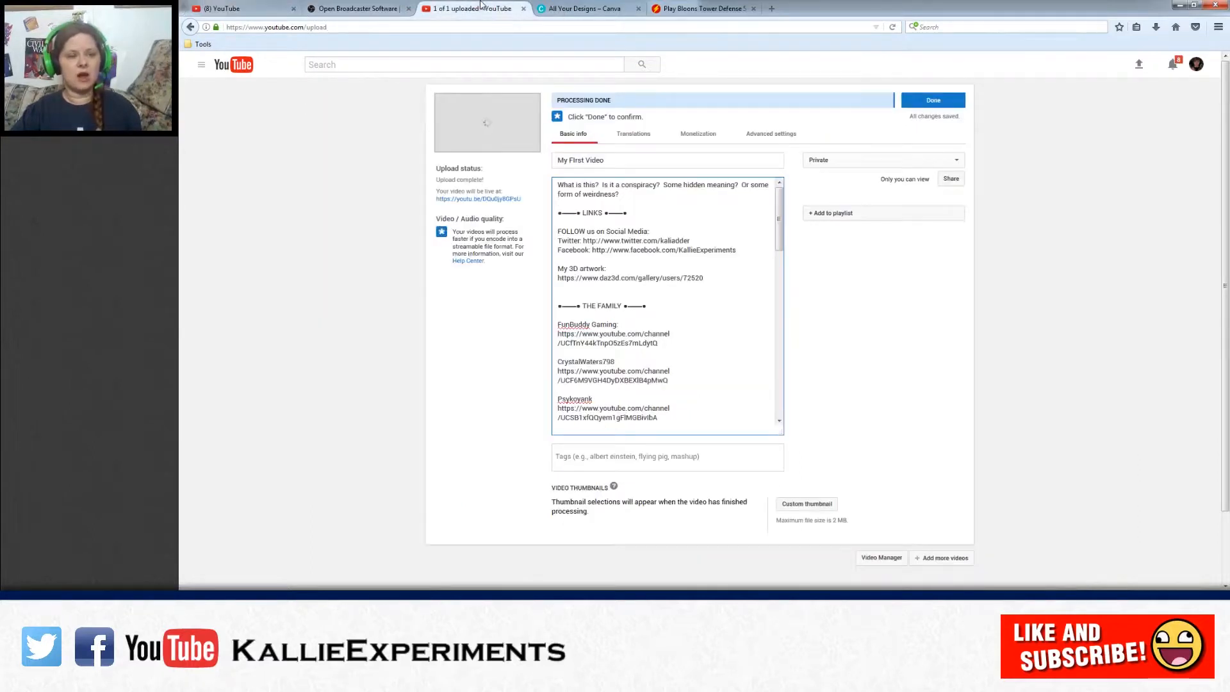
pyautogui.moveTo(366, 26); pyautogui.dragTo(198, 27)
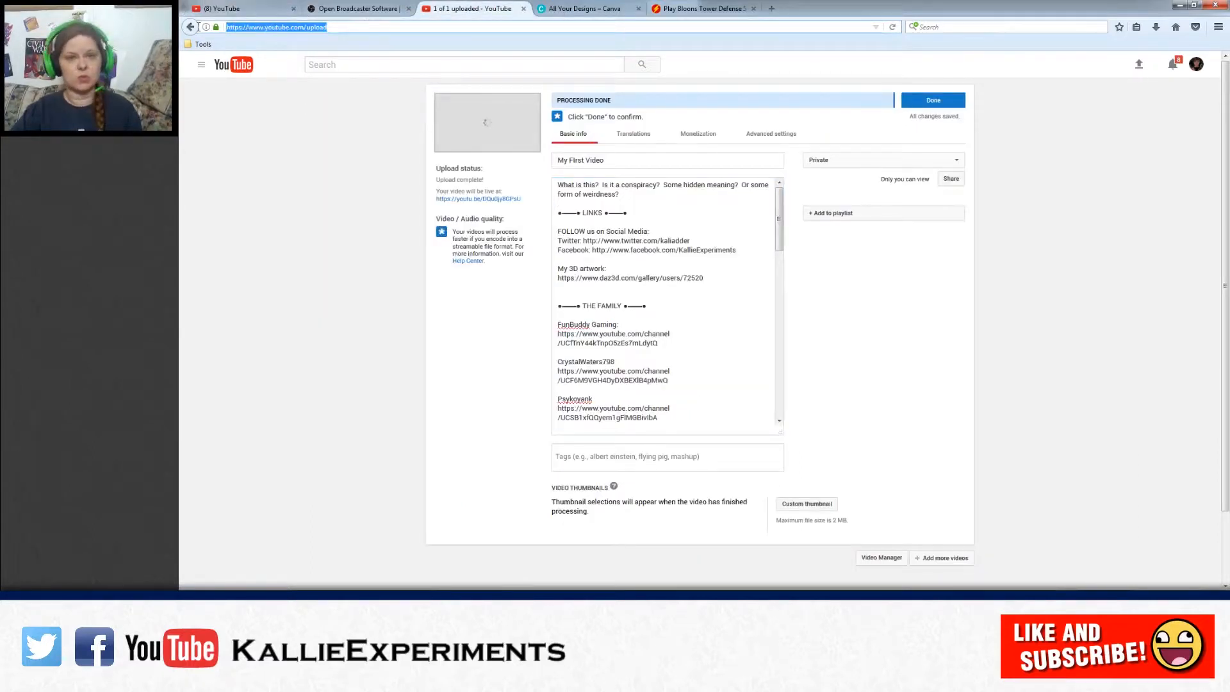
pyautogui.click(246, 7)
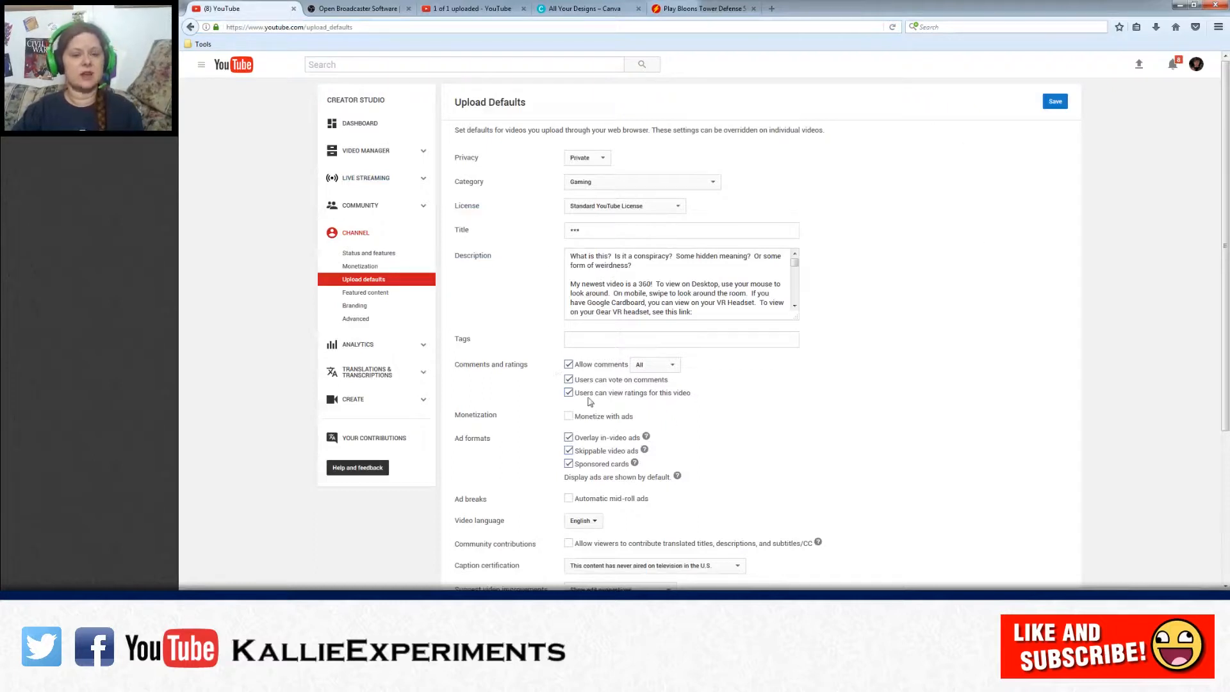
# Step: Add the uploaded video "My First Video" to the Gaming Vids playlist
pyautogui.click(467, 13)
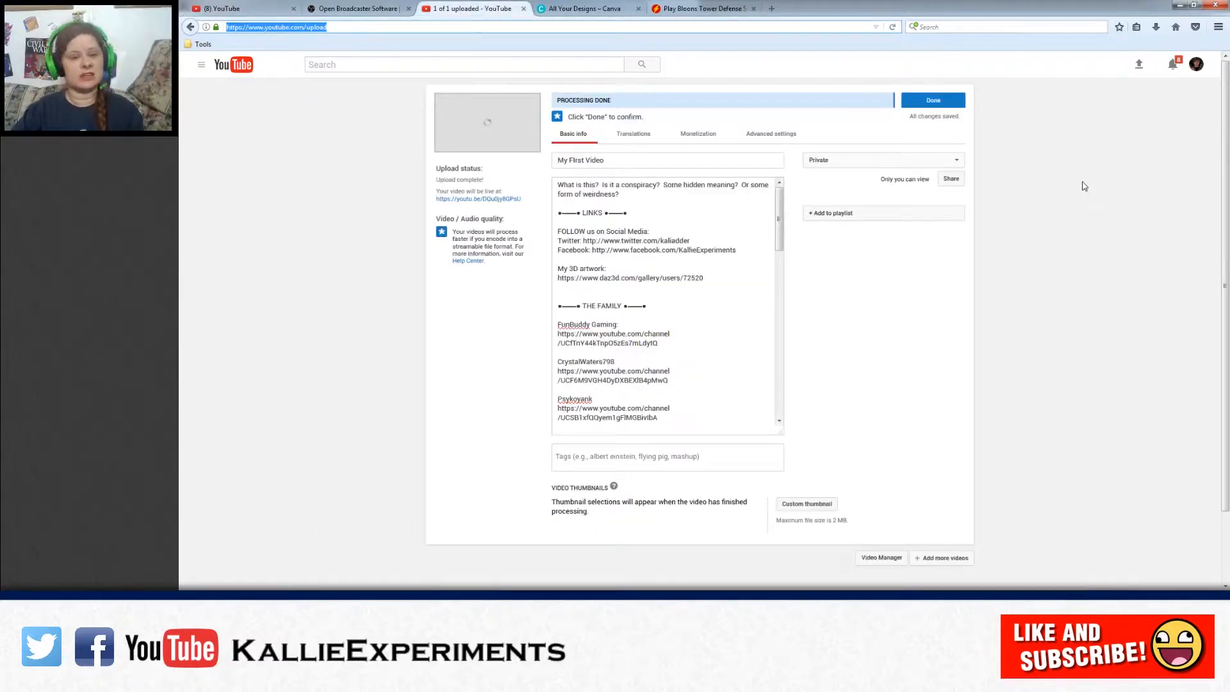
pyautogui.click(862, 214)
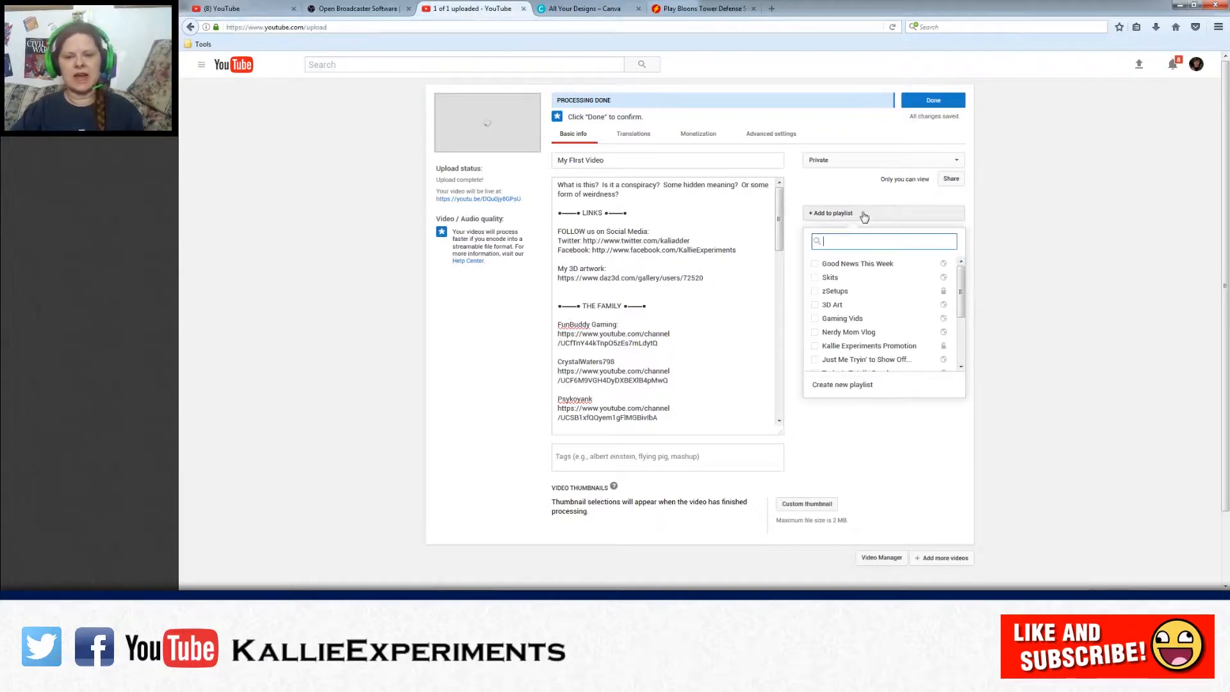
pyautogui.scroll(-1, 868, 285)
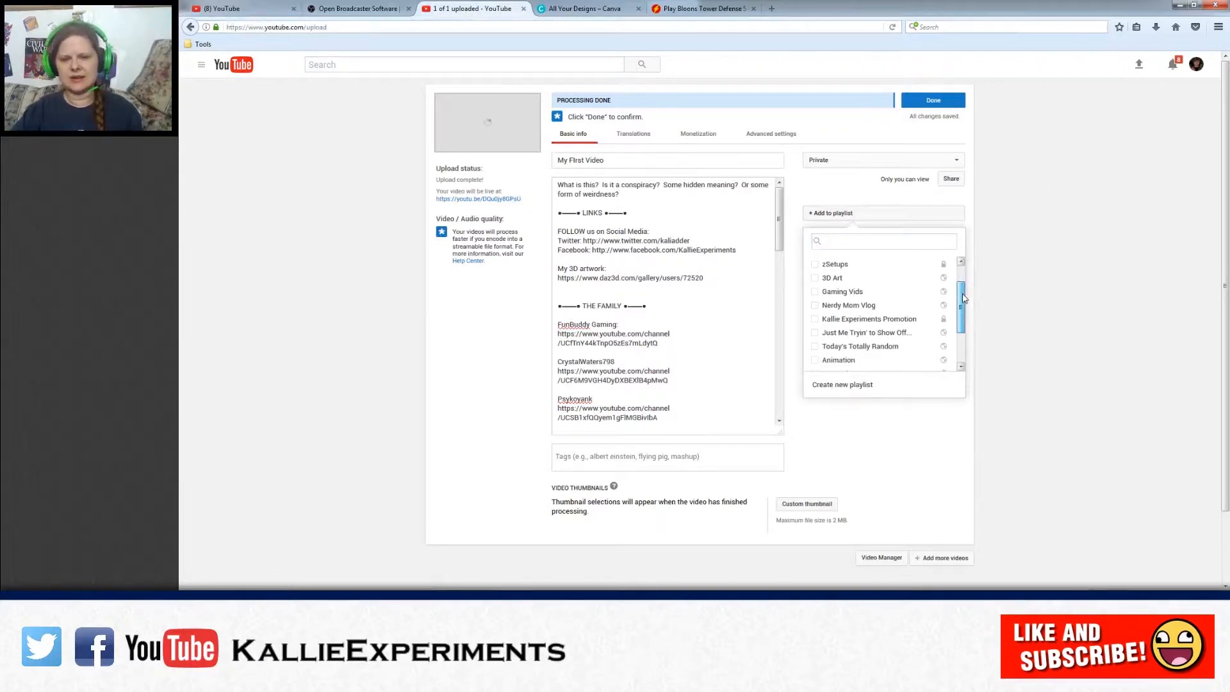
pyautogui.click(865, 292)
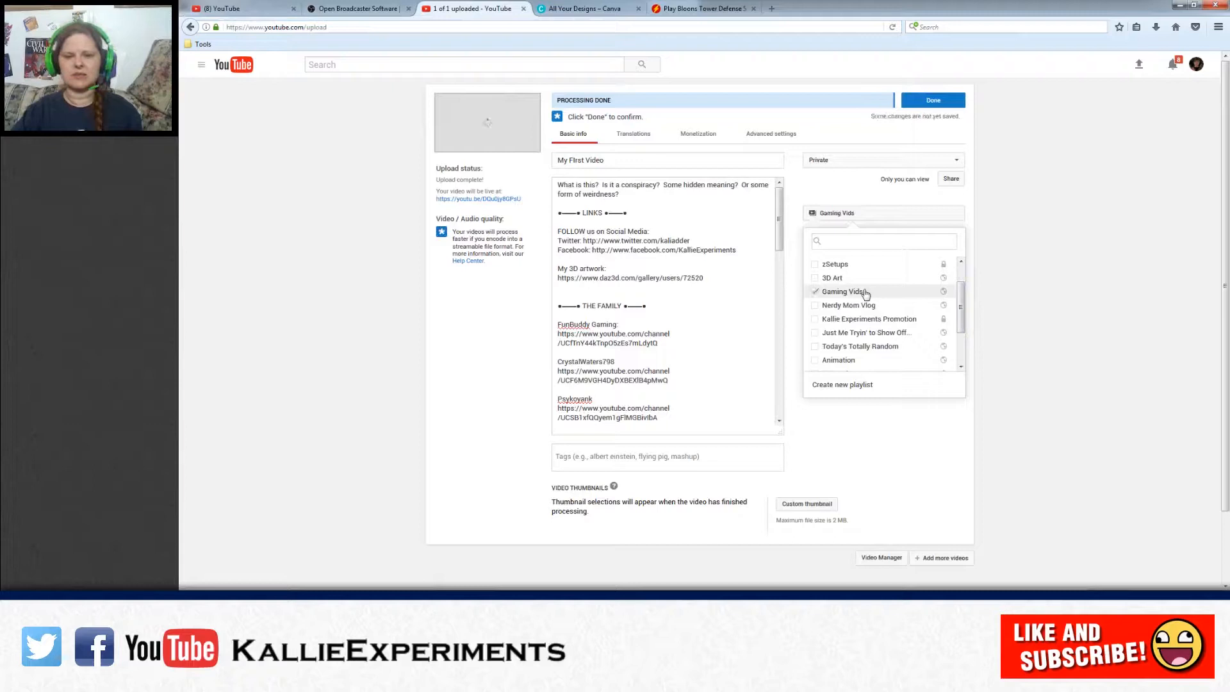
pyautogui.click(1016, 274)
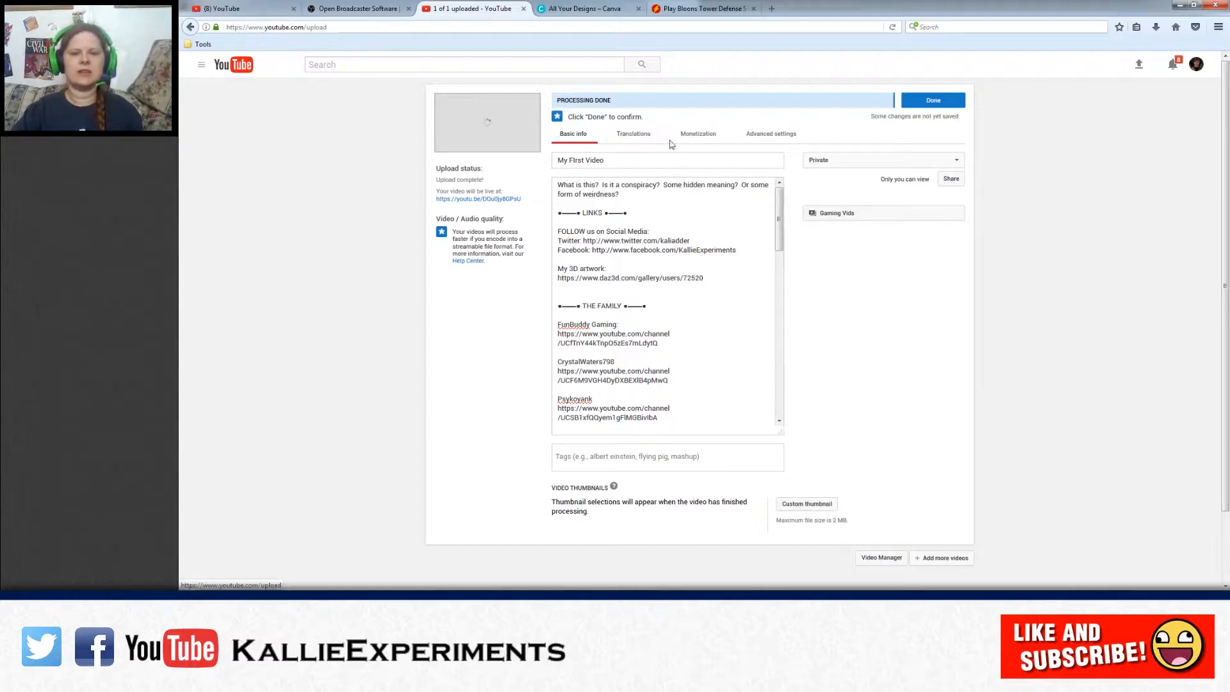
# Step: Review the video's advanced settings, including the available categories, leaving the category on Gaming
pyautogui.click(784, 138)
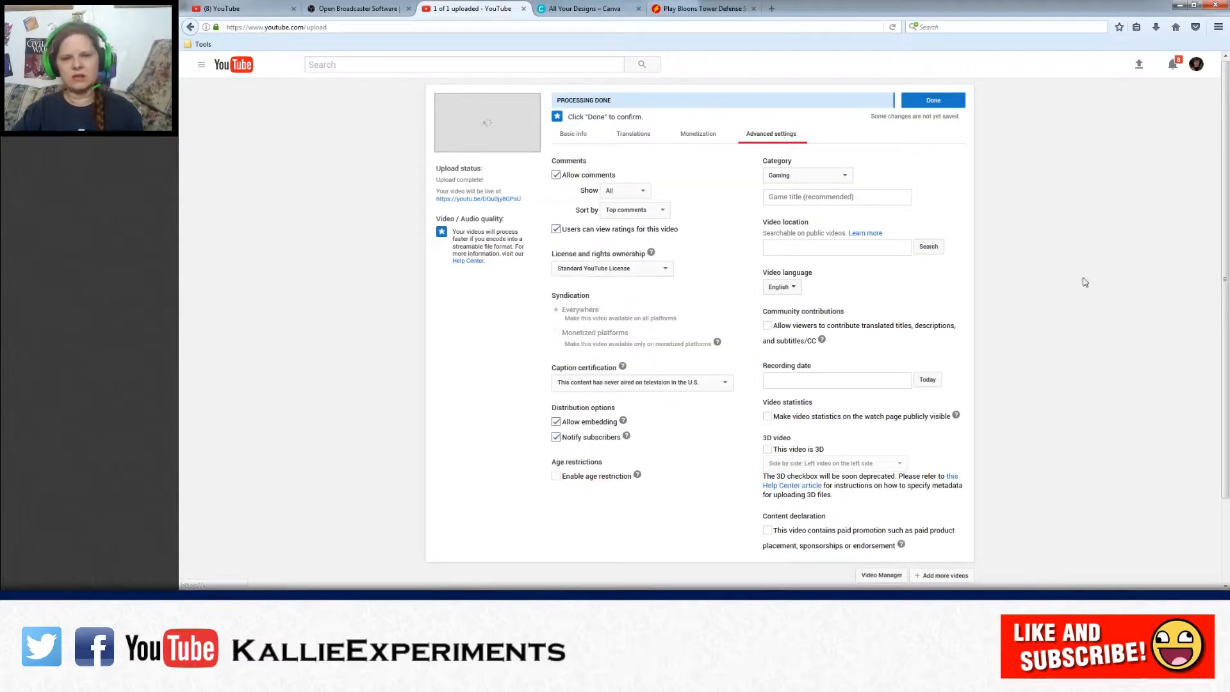
pyautogui.click(798, 179)
pyautogui.click(1053, 205)
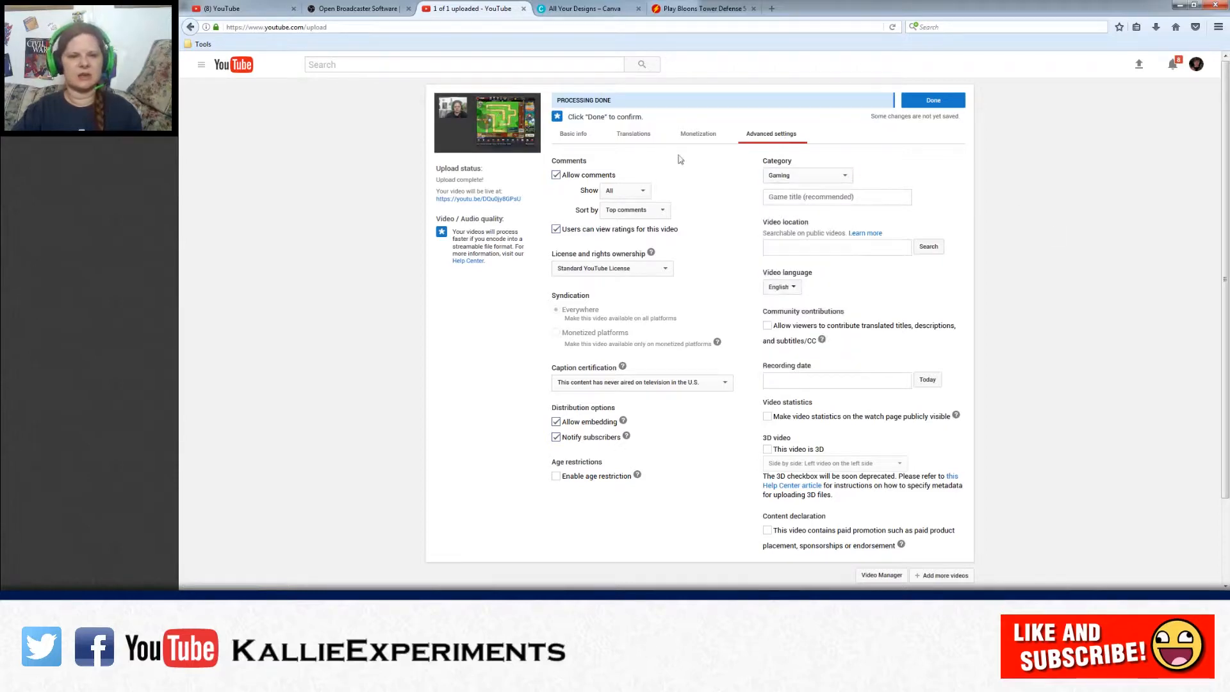
# Step: Set the first of the three generated images as the video's thumbnail in its basic info
pyautogui.click(574, 137)
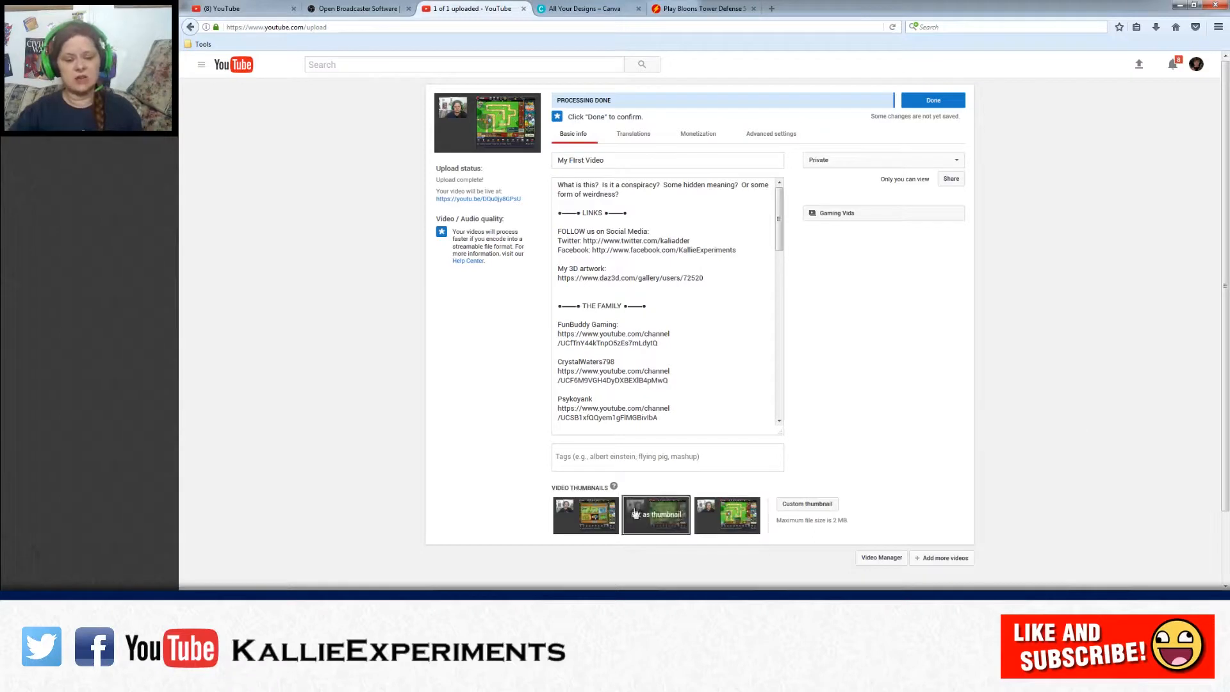
pyautogui.click(730, 524)
pyautogui.click(594, 520)
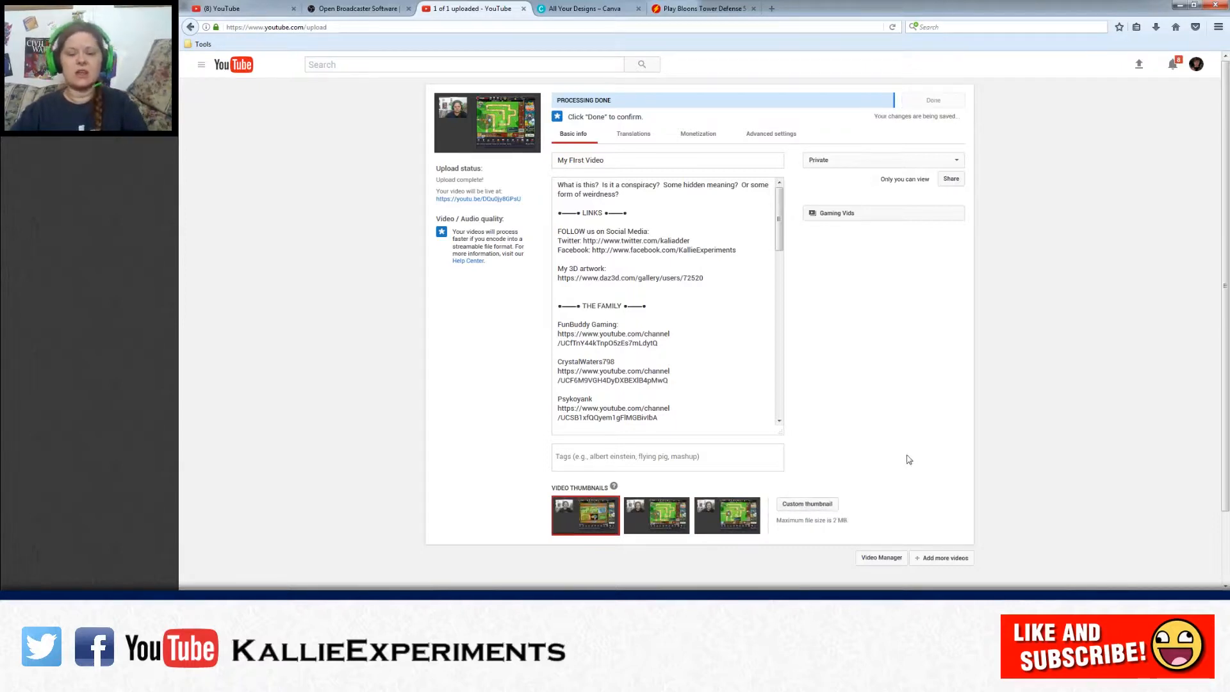
# Step: Switch to Canva and create a new design of the YouTube Thumbnail type
pyautogui.click(569, 8)
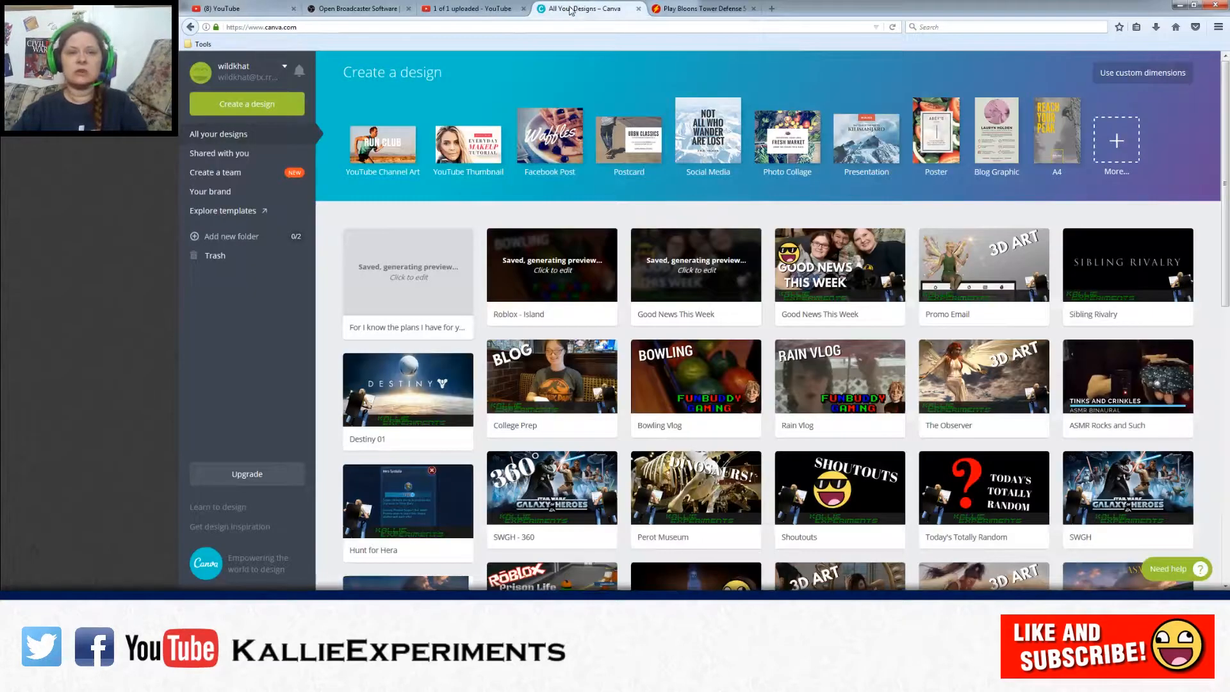
pyautogui.click(344, 27)
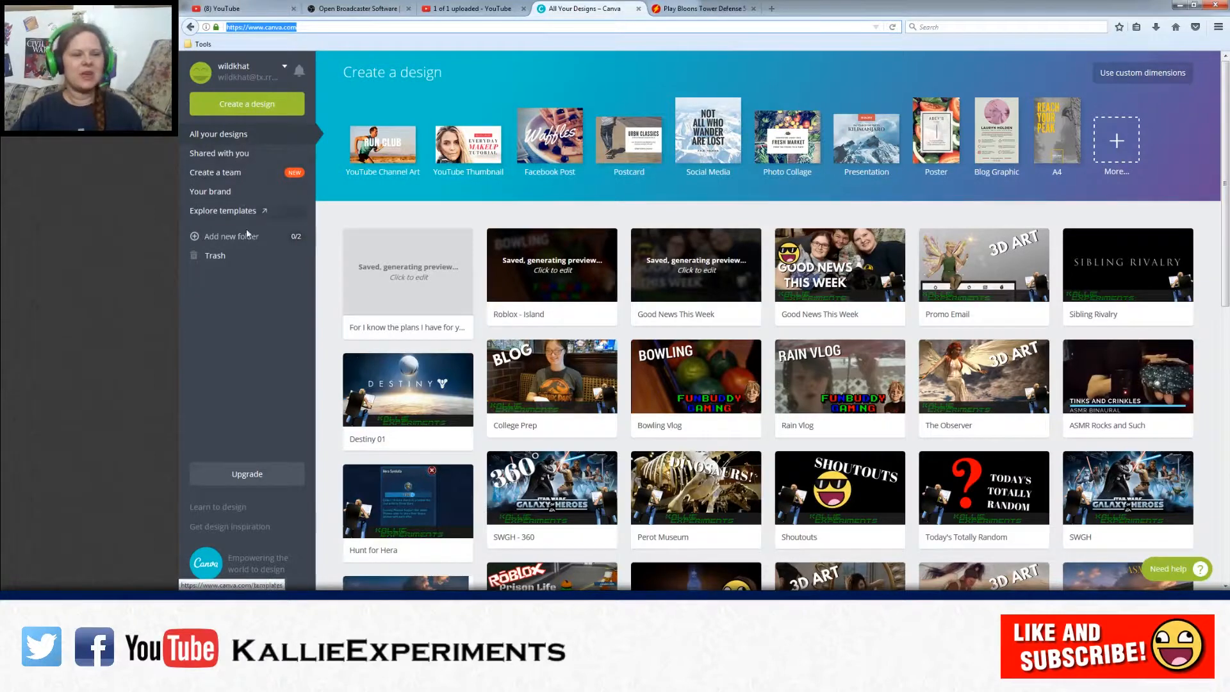
pyautogui.click(253, 109)
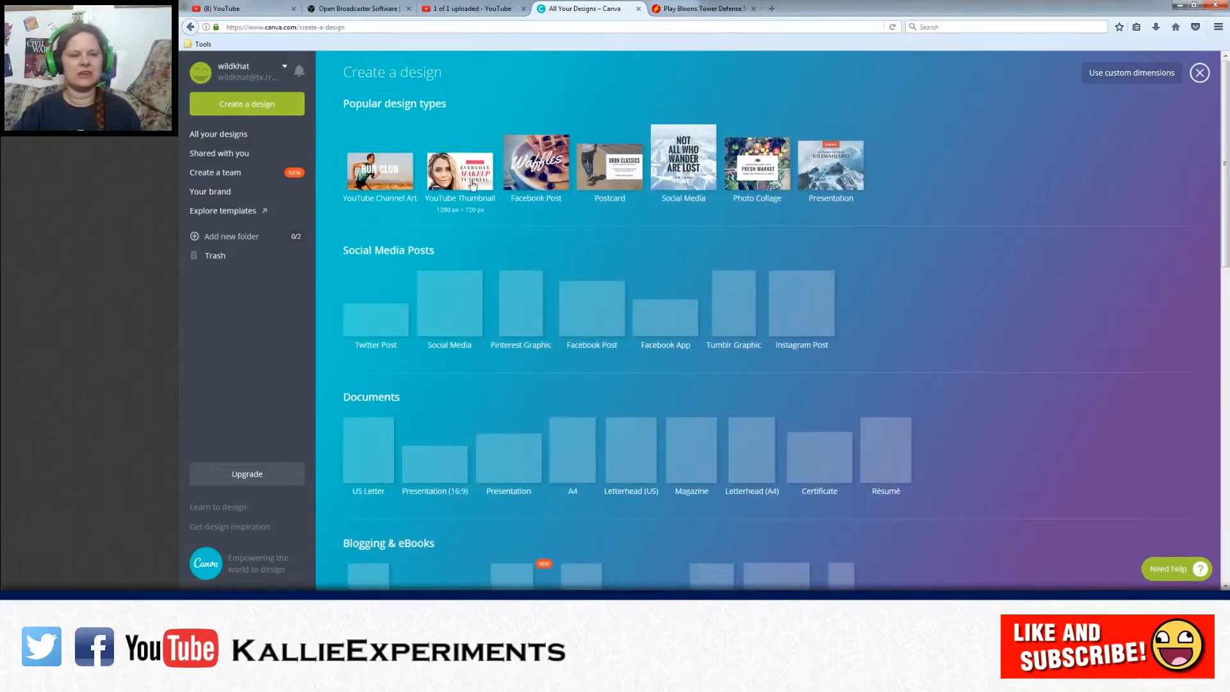
pyautogui.click(483, 185)
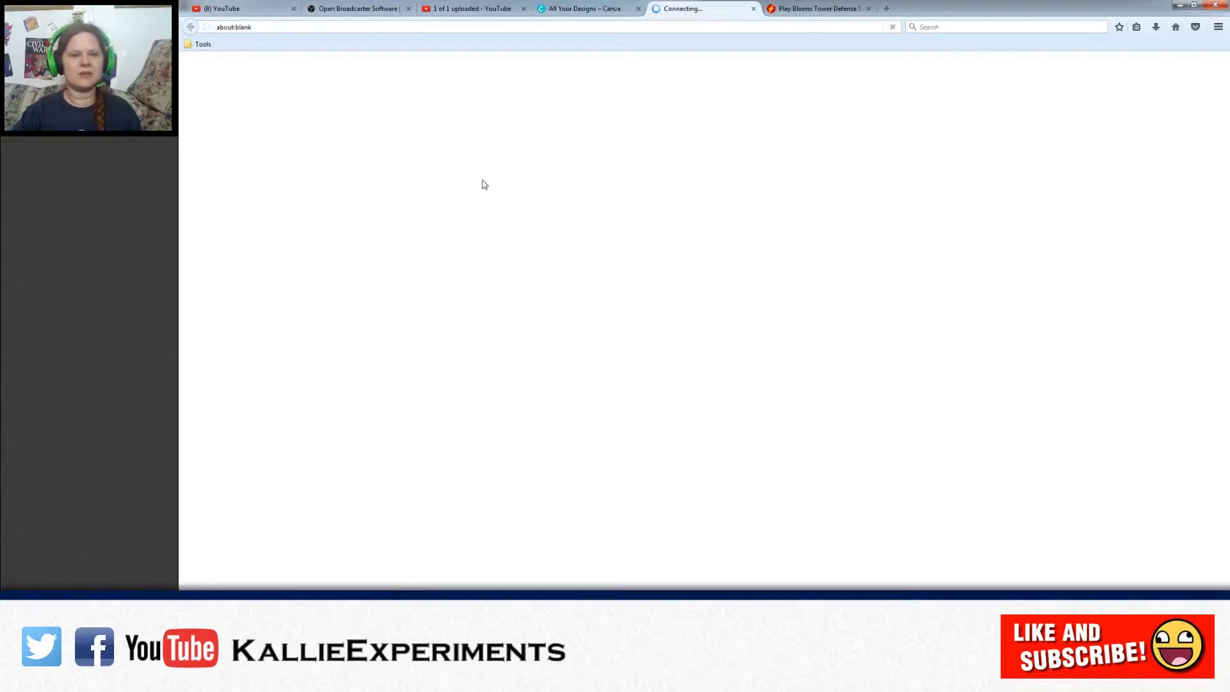
# Step: Look through the other design types Canva offers, such as marketing materials, social media headers and events
pyautogui.click(580, 8)
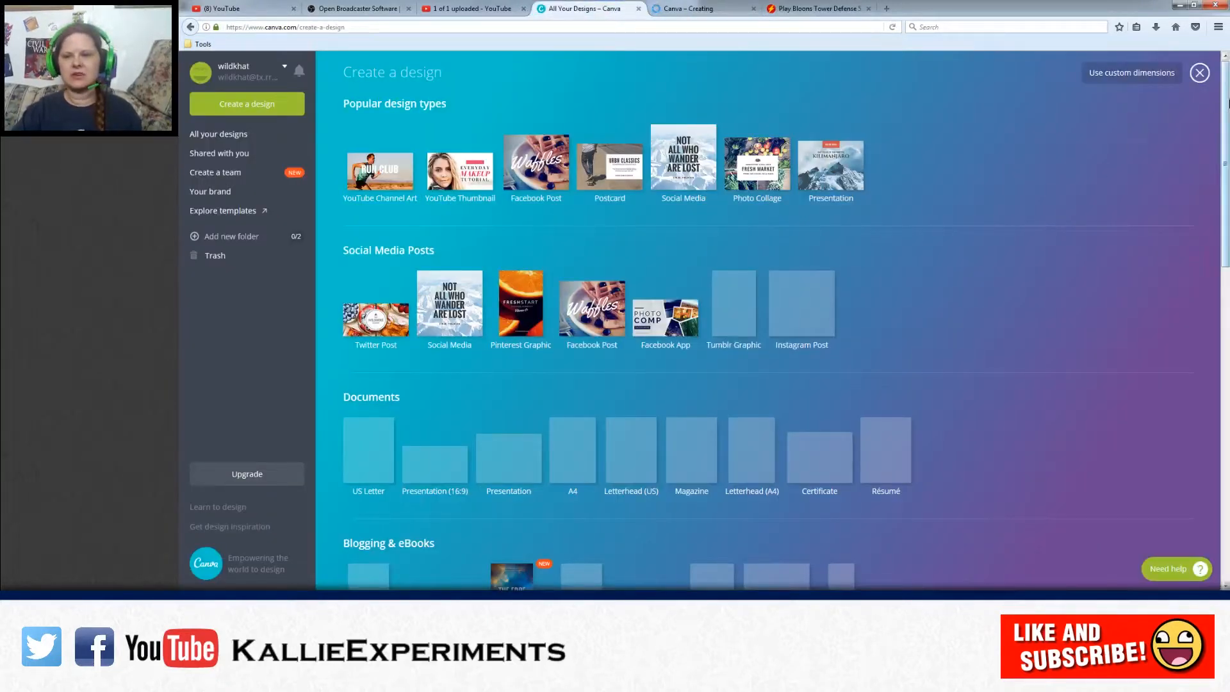
pyautogui.moveTo(1228, 104); pyautogui.dragTo(1217, 435)
pyautogui.scroll(3, 461, 295)
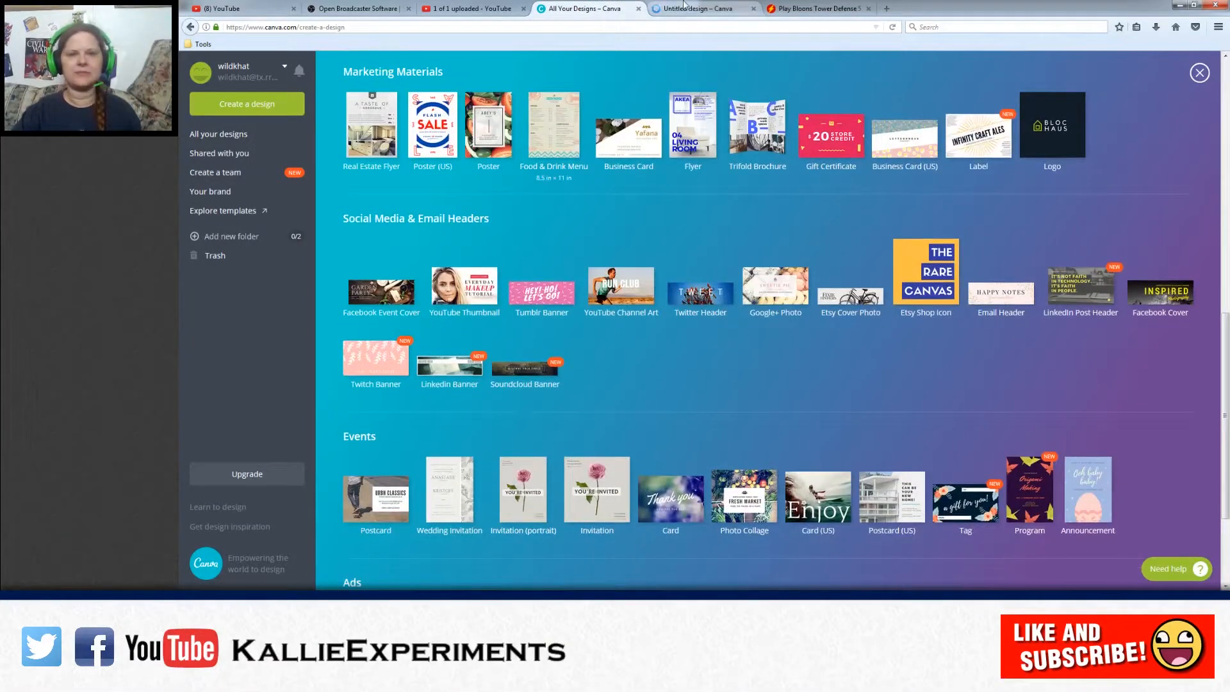
# Step: Try the REMIXED, THE JOURNEY OUTWARDS and INVISIBLE CHAOS layouts on the new YouTube thumbnail design
pyautogui.click(685, 9)
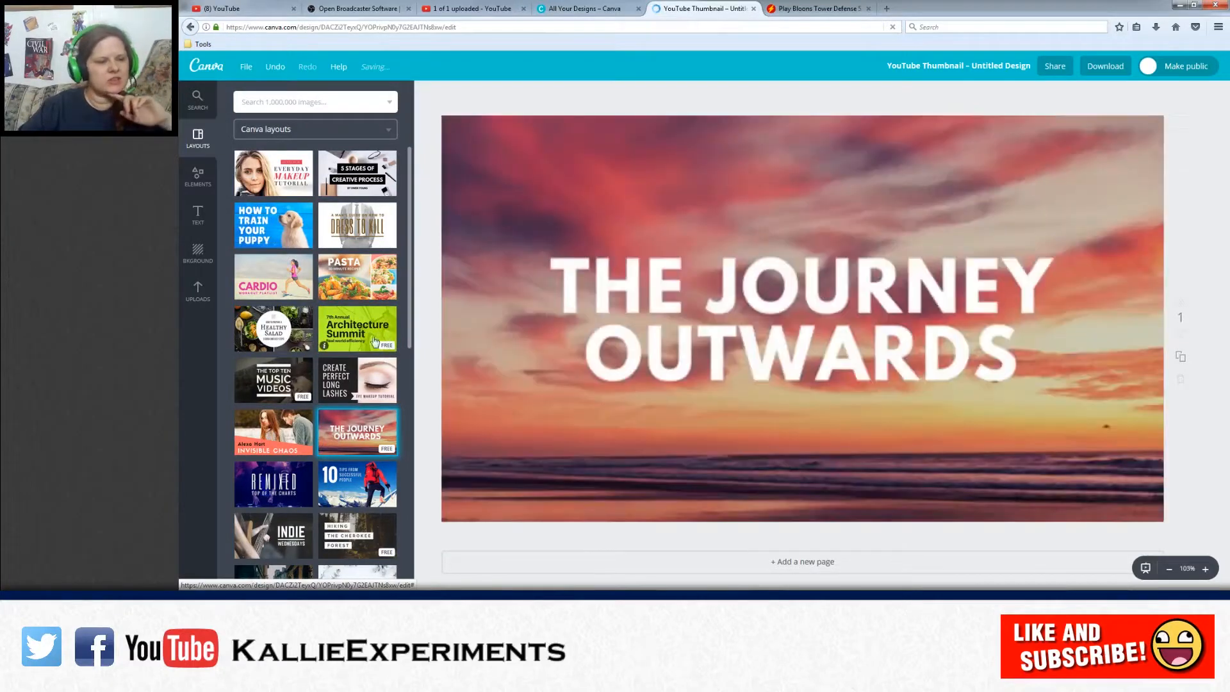
pyautogui.scroll(-5, 334, 370)
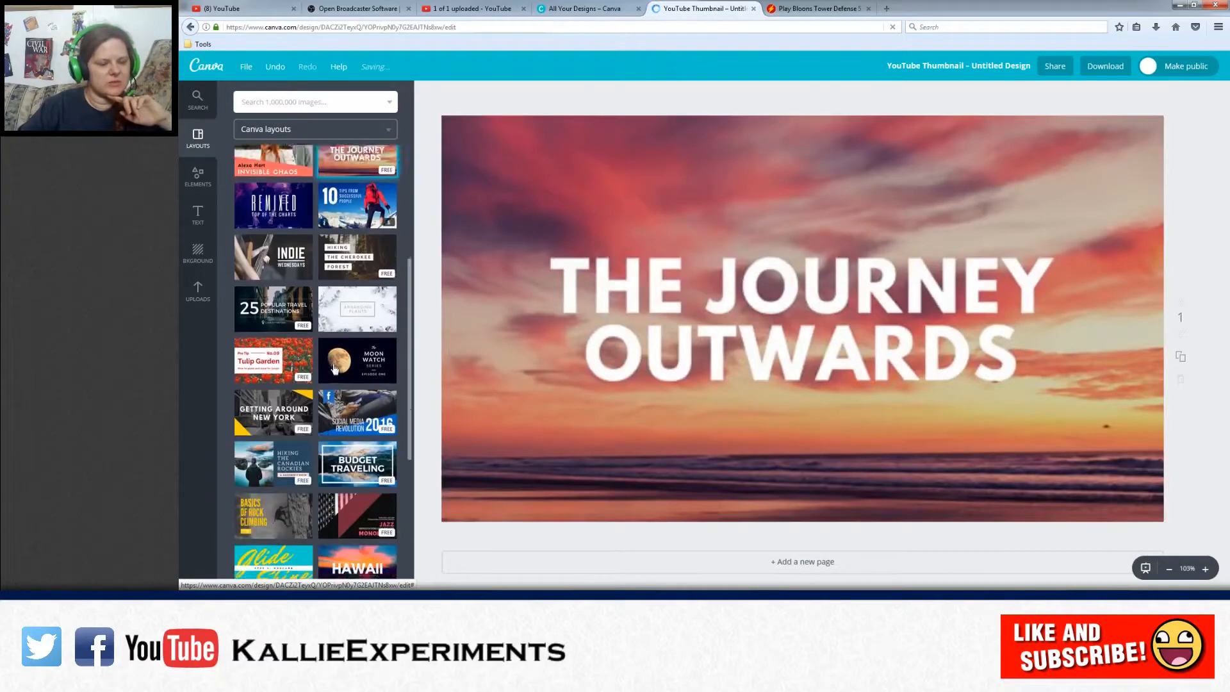
pyautogui.scroll(3, 334, 370)
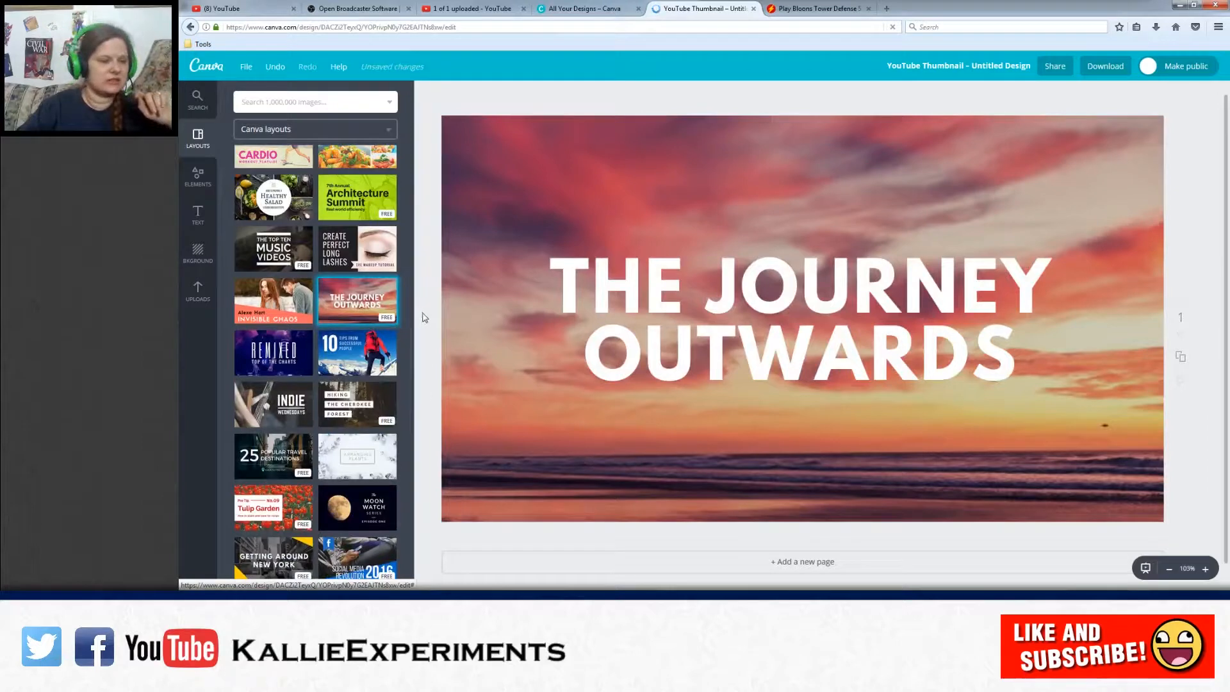
pyautogui.click(265, 362)
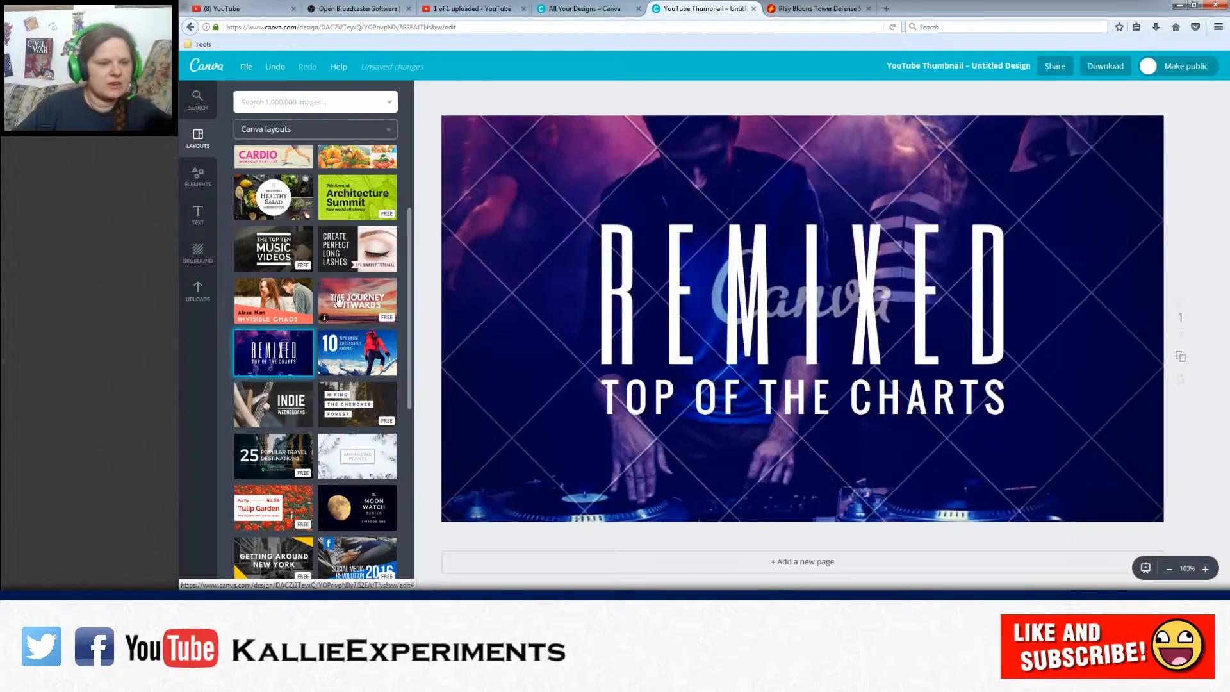
pyautogui.click(364, 304)
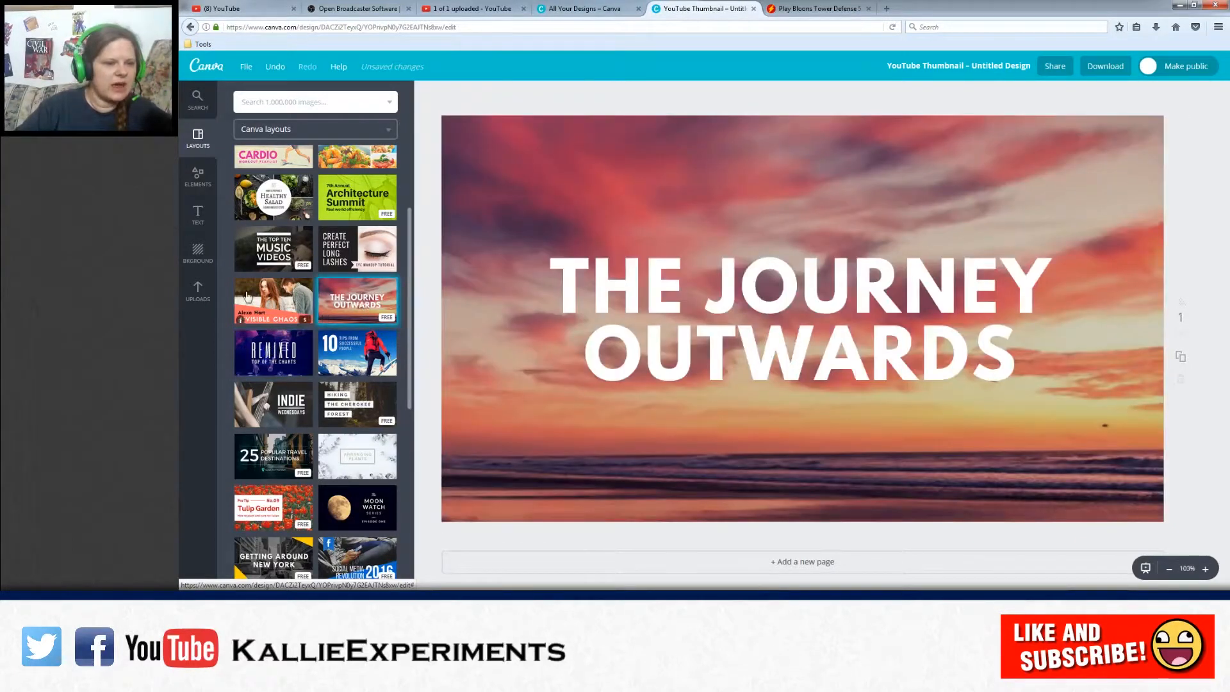
pyautogui.click(246, 296)
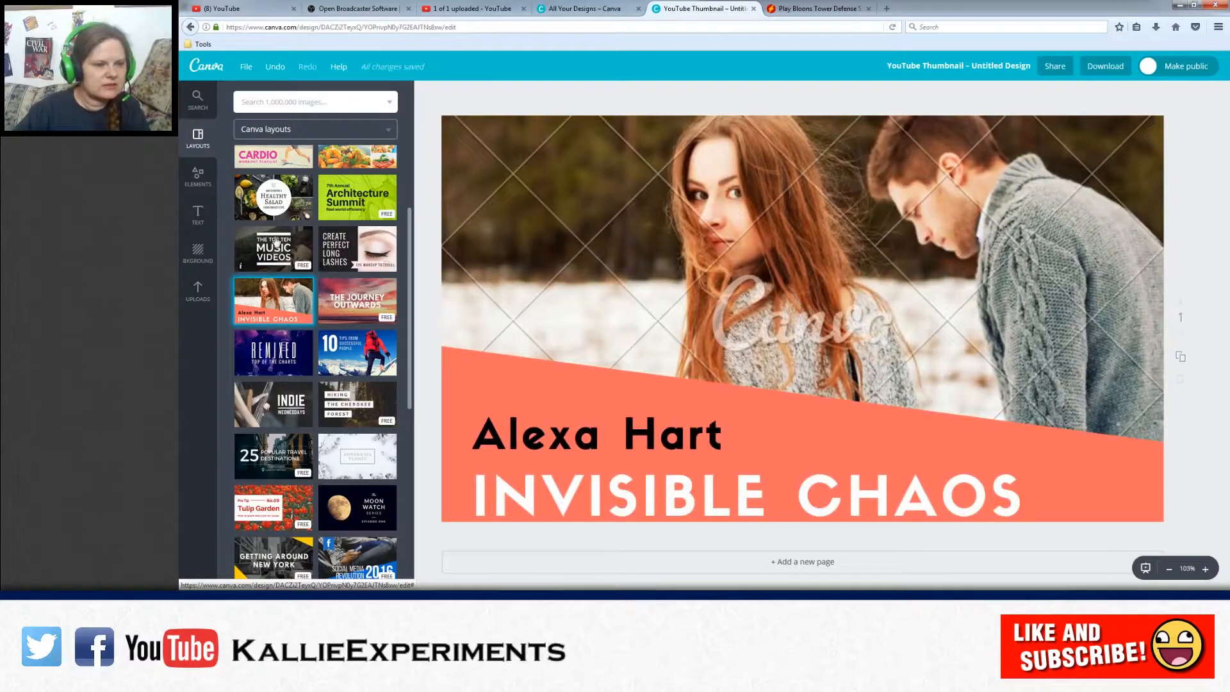
# Step: Apply the THE TOP TEN MUSIC VIDEOS layout and replace its upper text line with MY AWESOME
pyautogui.click(278, 247)
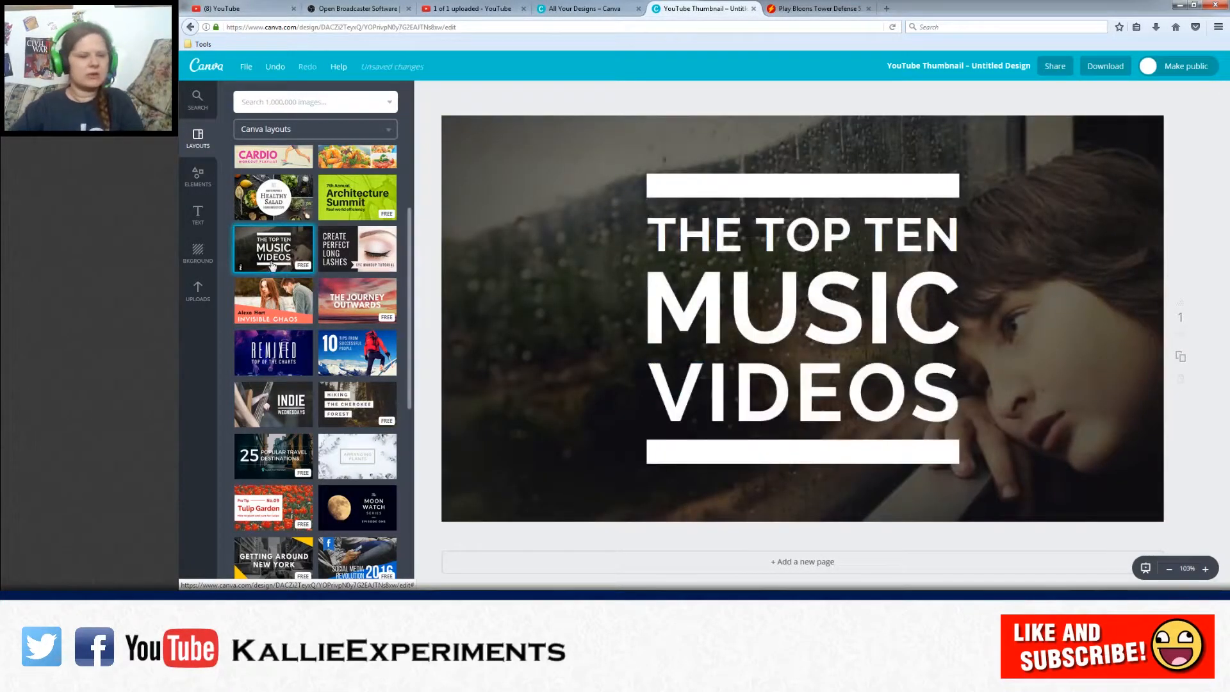
pyautogui.click(704, 234)
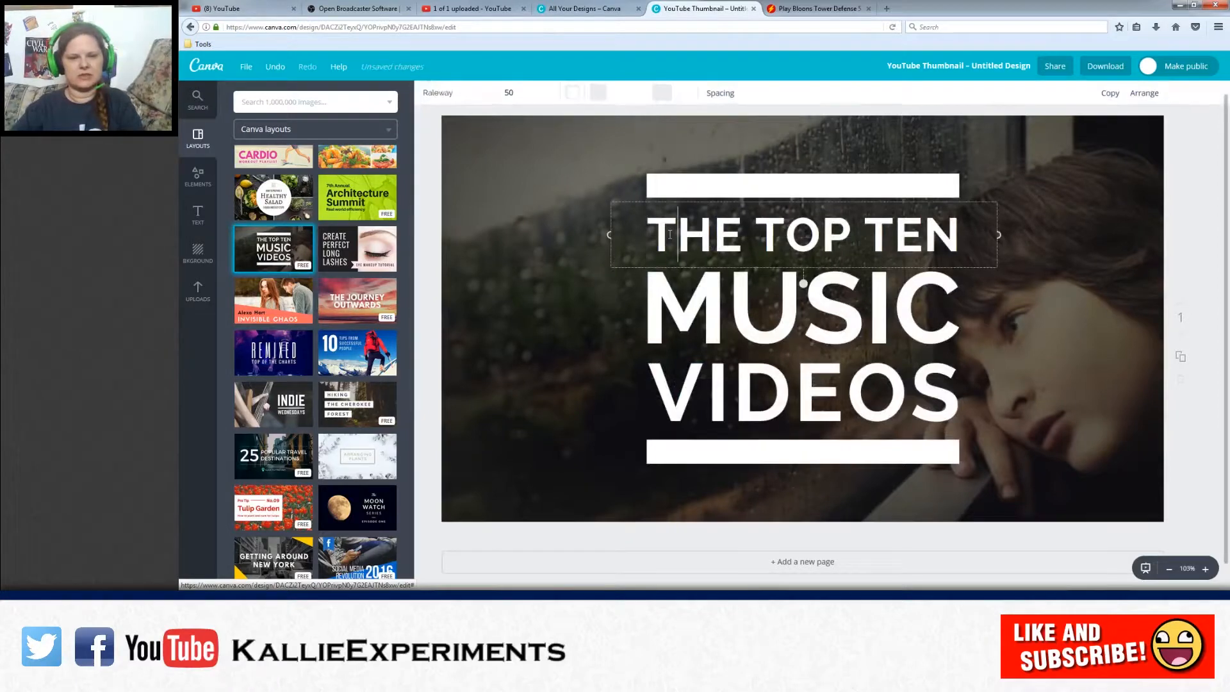
pyautogui.moveTo(912, 241); pyautogui.dragTo(966, 241)
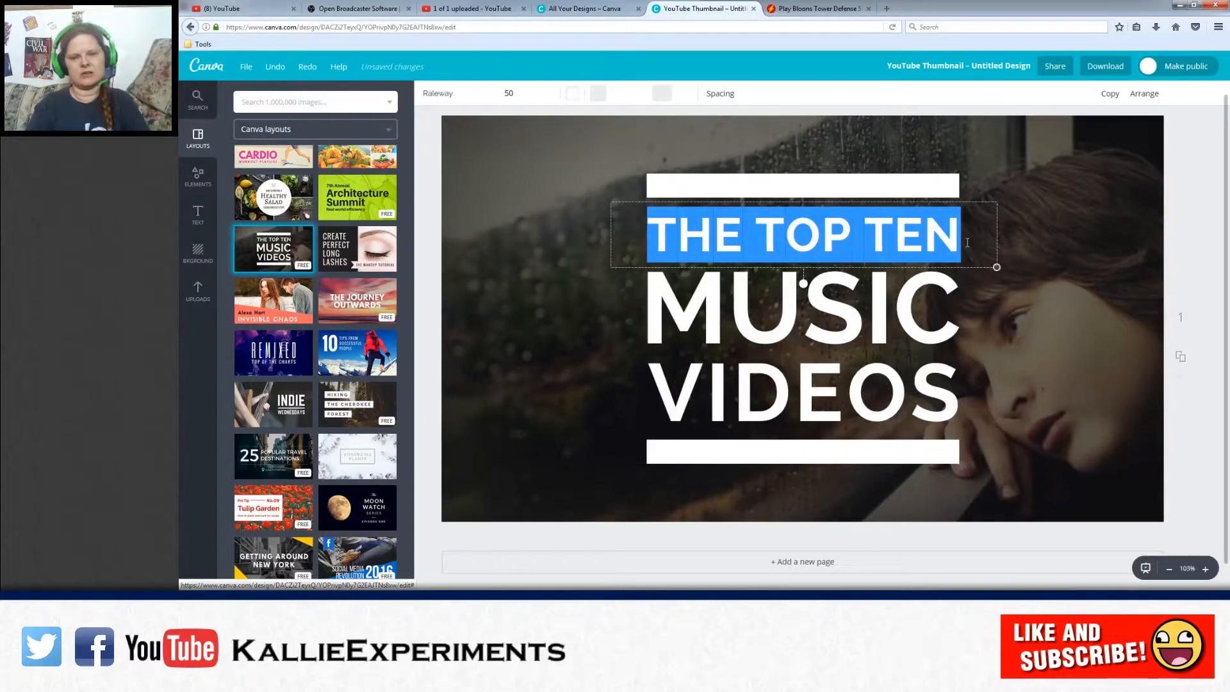
pyautogui.write('MY')
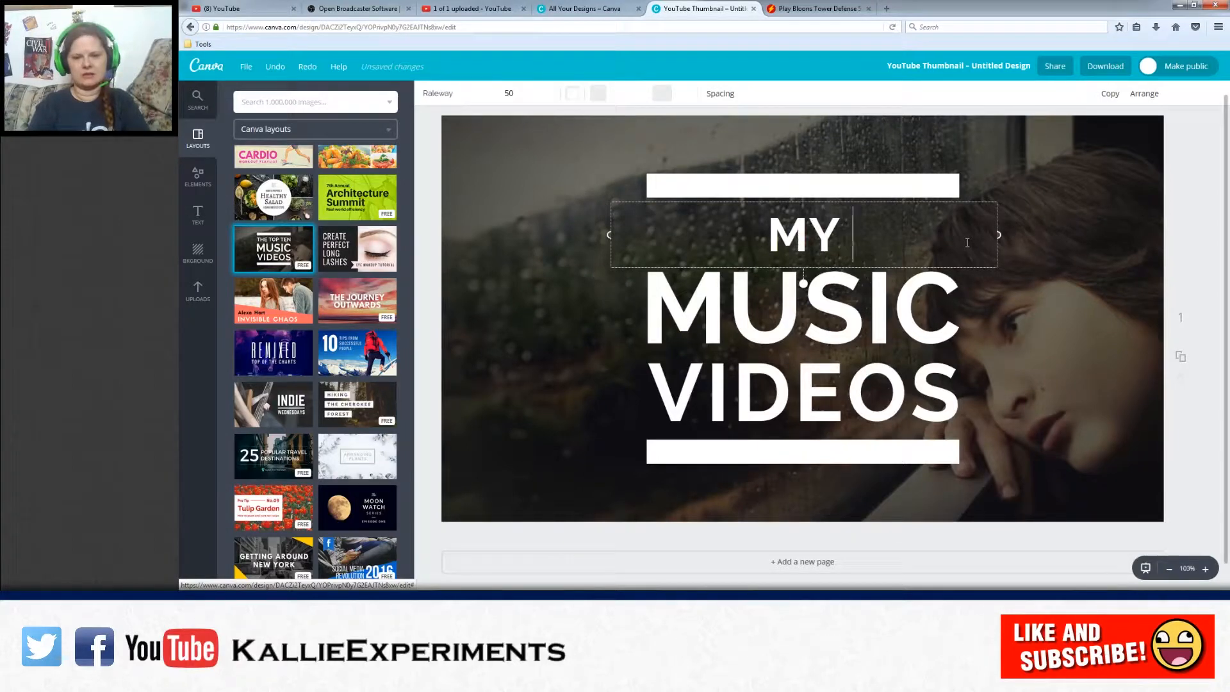
pyautogui.write(' AWESOME')
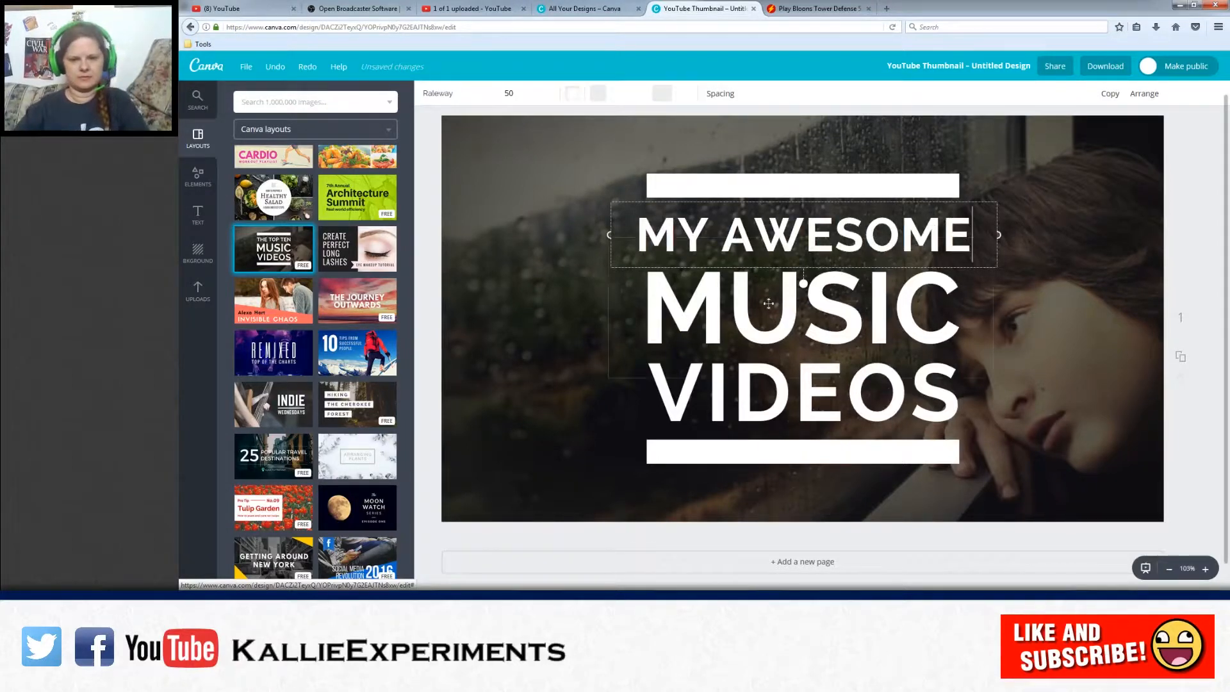
# Step: Replace the word MUSIC with FIRST and shorten VIDEOS to VIDEO in the thumbnail's two lower text lines
pyautogui.click(769, 303)
pyautogui.click(671, 302)
pyautogui.moveTo(656, 302); pyautogui.dragTo(865, 307)
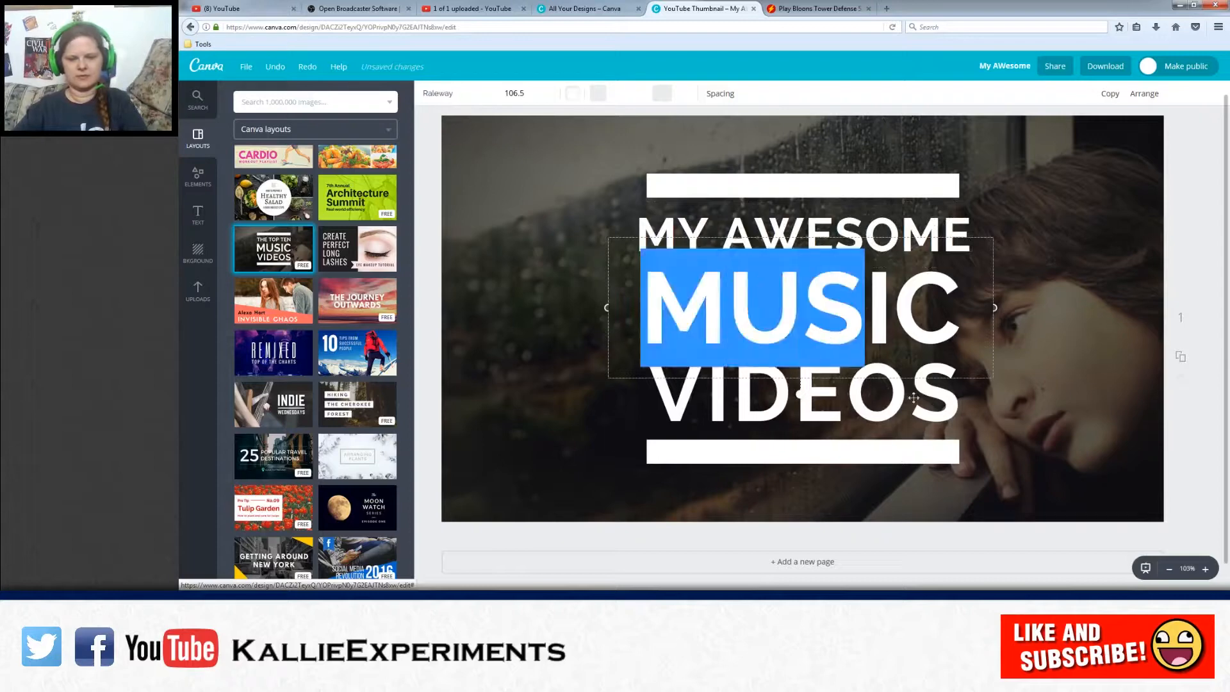
pyautogui.hotkey('shift', 'Right')
pyautogui.hotkey('shift', 'Right')
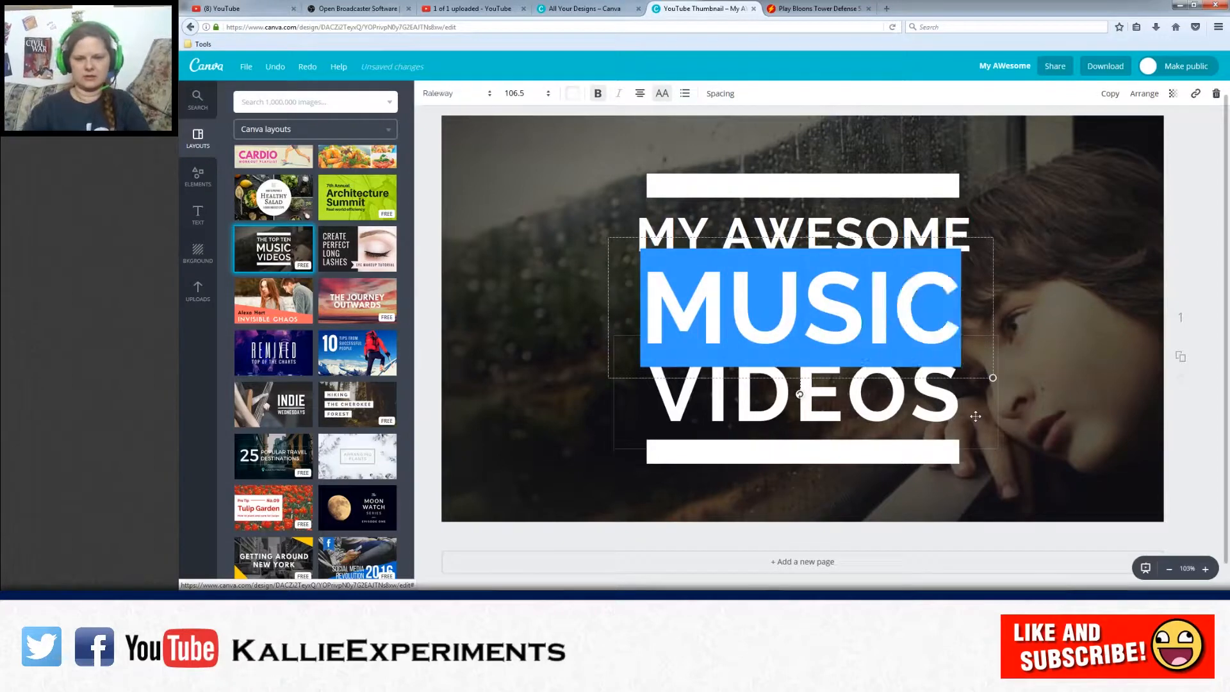
pyautogui.write('FIRST')
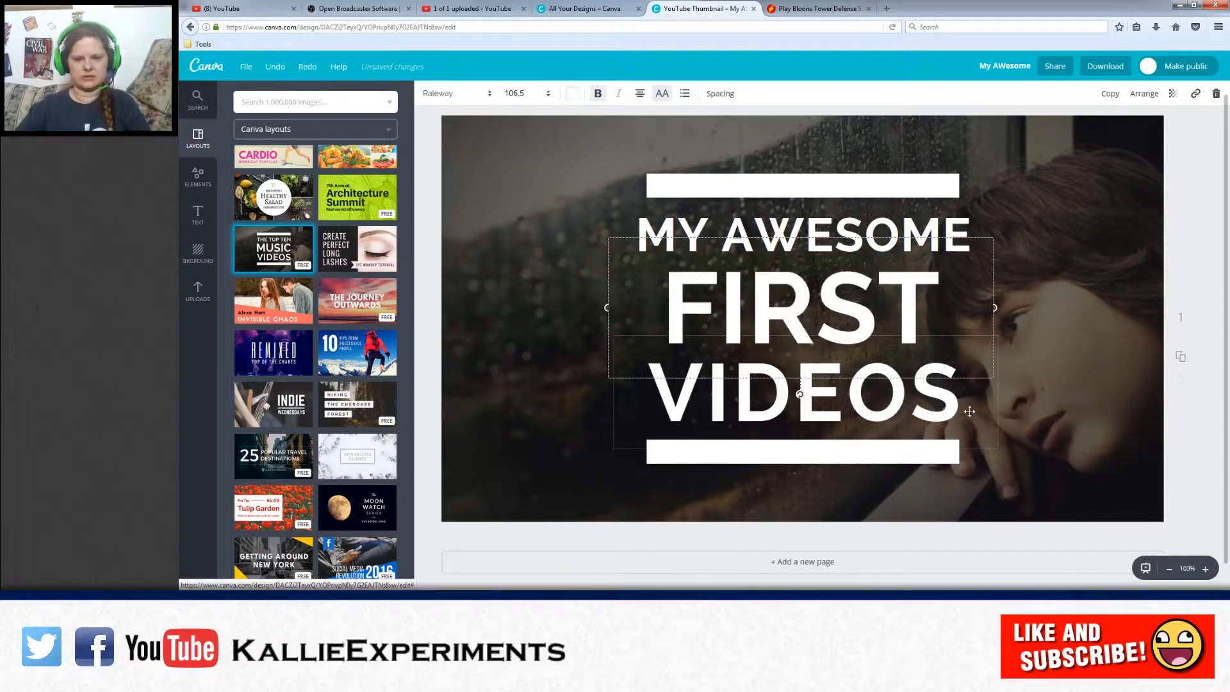
pyautogui.click(939, 398)
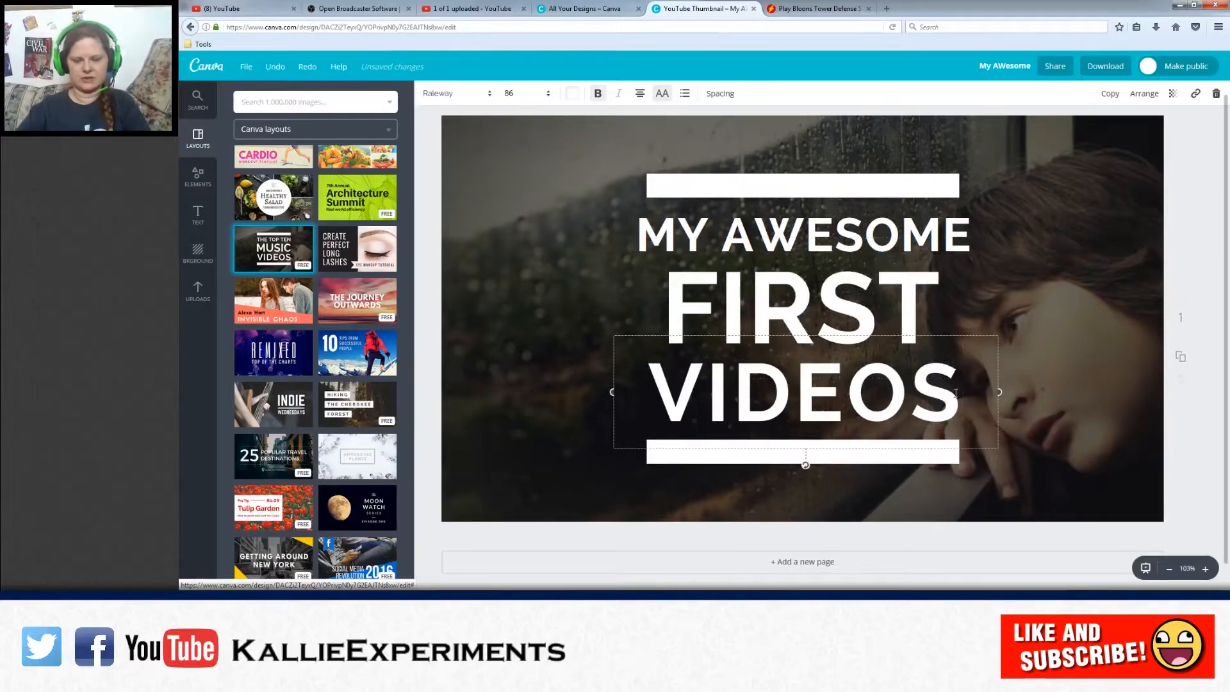
pyautogui.press('BackSpace')
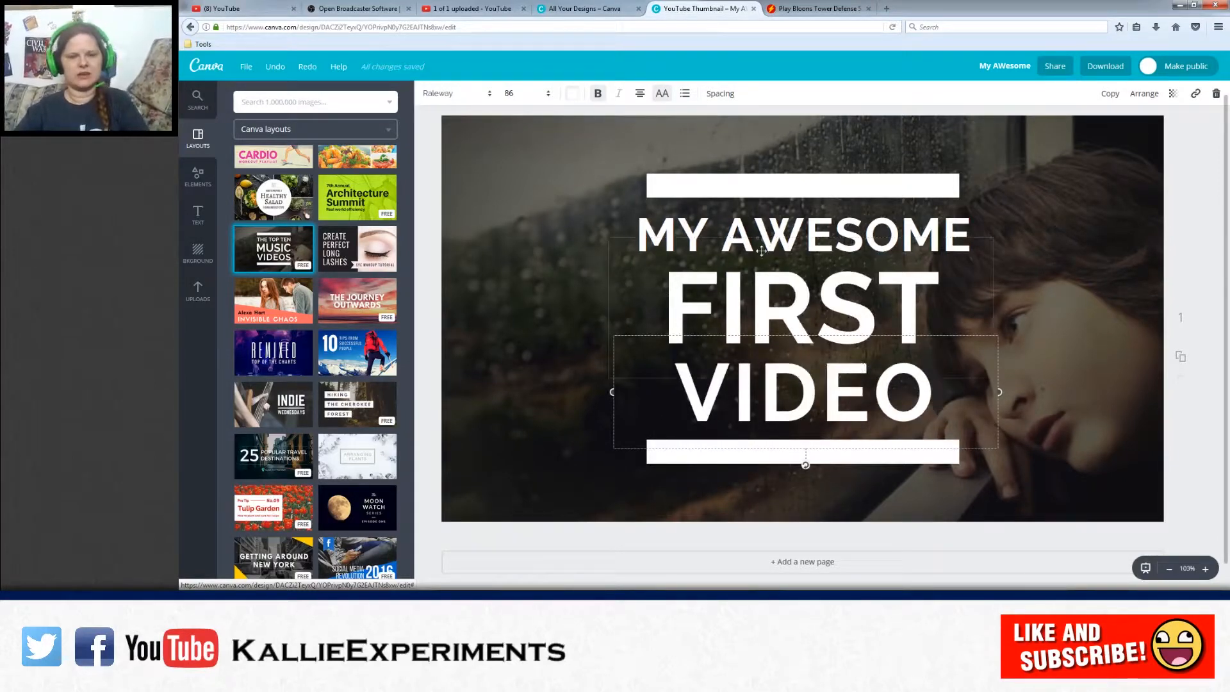
# Step: Remove the word MY from the thumbnail's upper text line, keeping only AWESOME
pyautogui.click(704, 231)
pyautogui.press('Right')
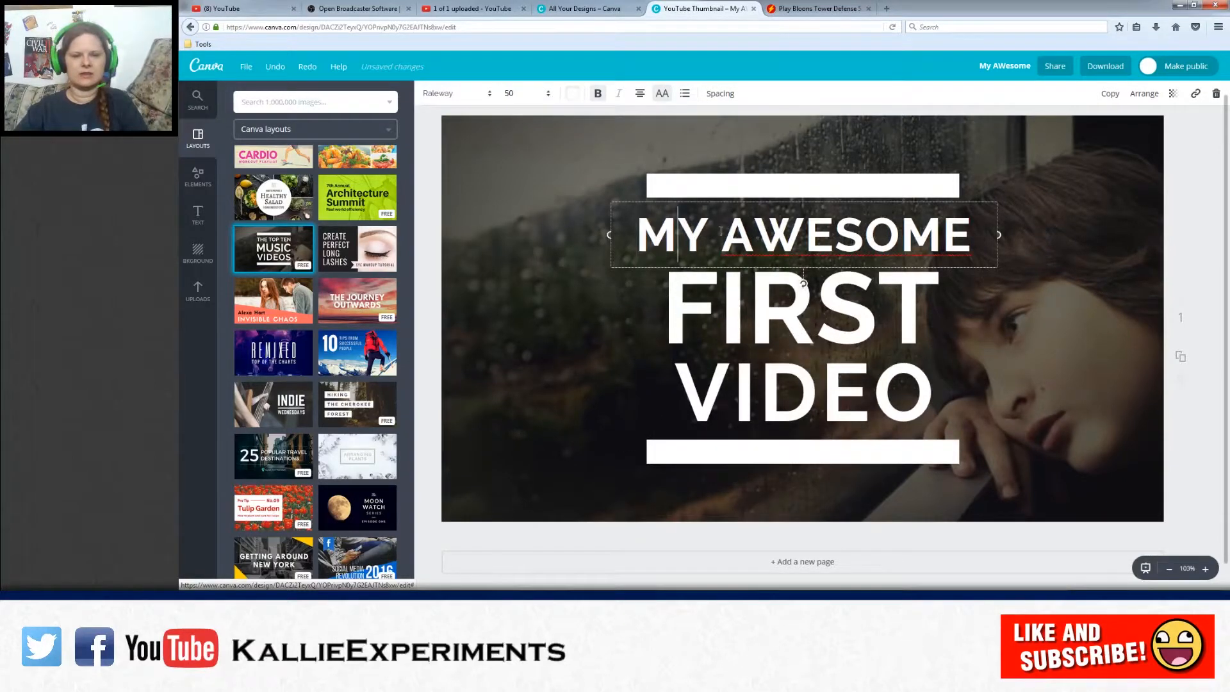
pyautogui.press('Delete')
pyautogui.press('Delete')
pyautogui.press('BackSpace')
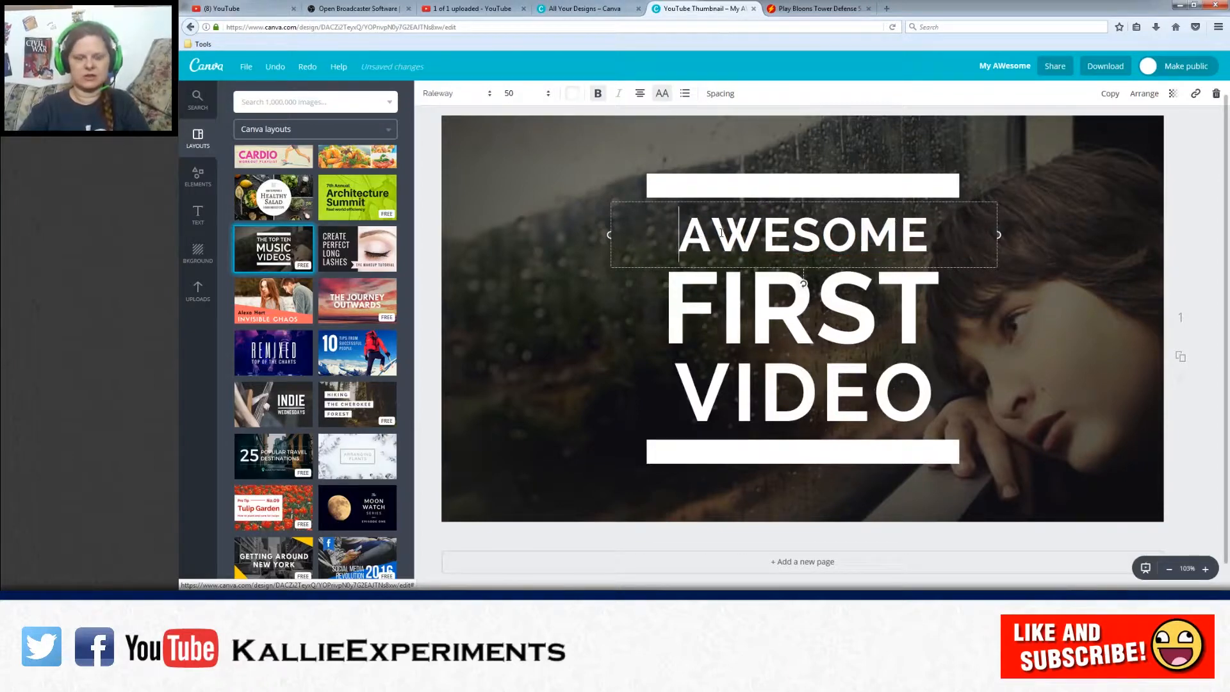
pyautogui.click(546, 95)
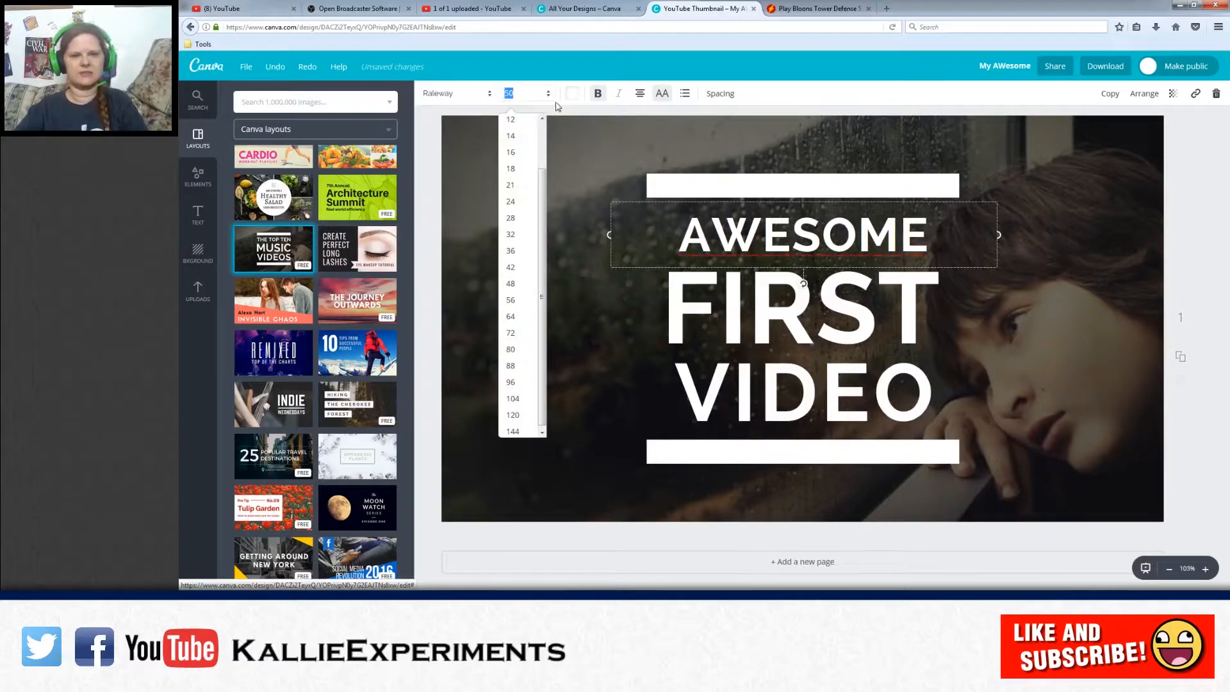
pyautogui.click(558, 199)
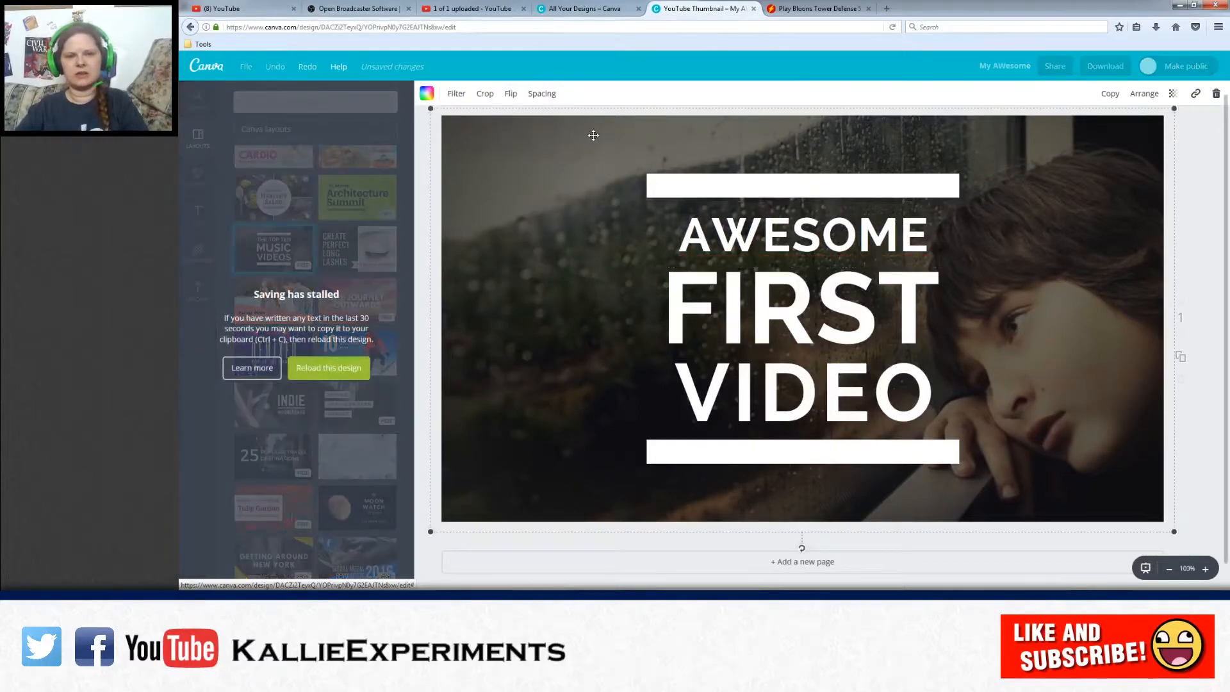
pyautogui.click(1197, 199)
pyautogui.press('alt')
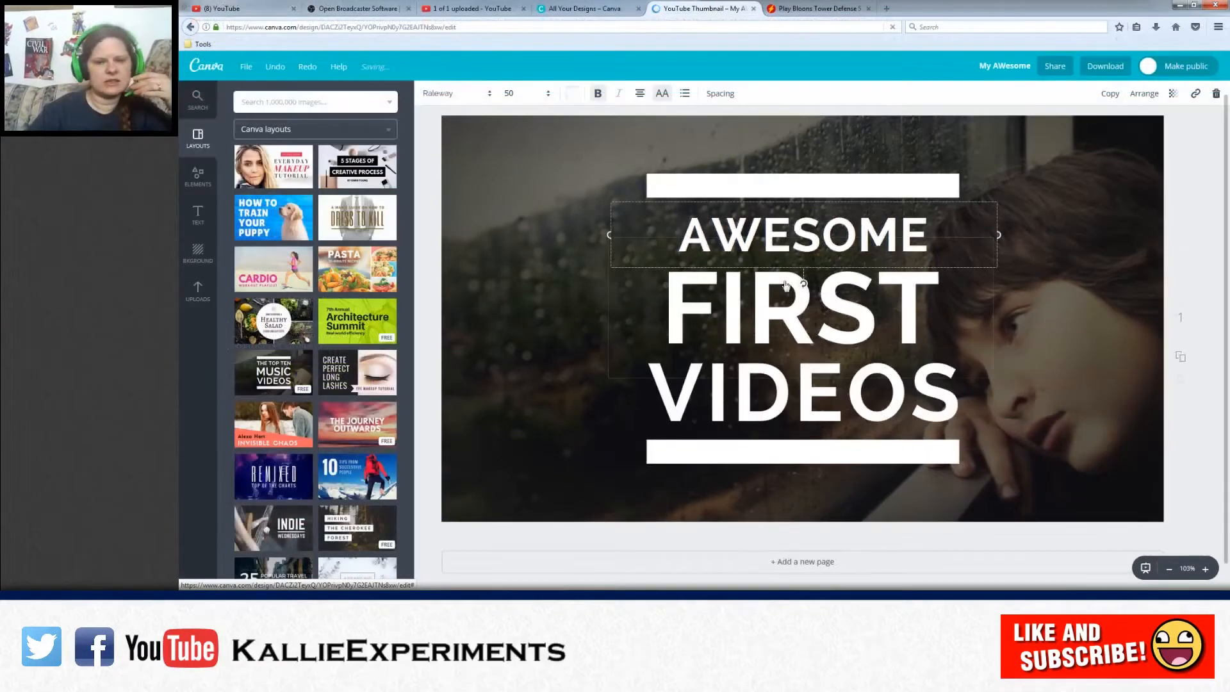
# Step: Search Canva's image library for "gaming"
pyautogui.click(197, 110)
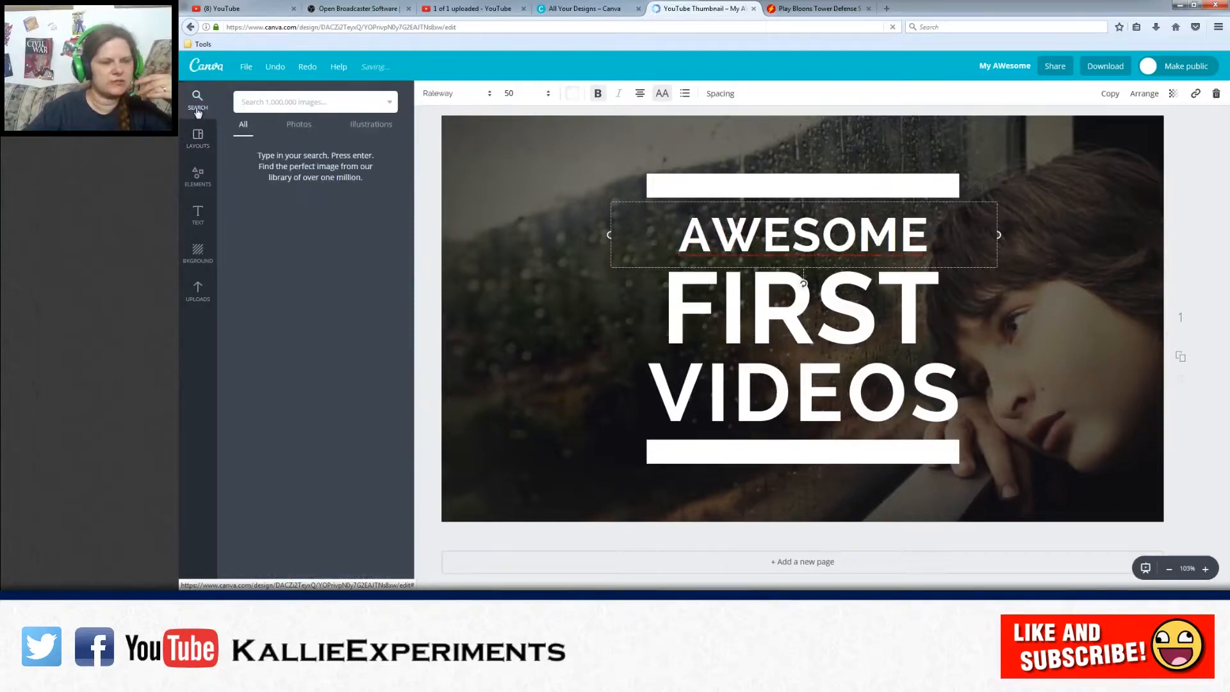
pyautogui.write('gaming')
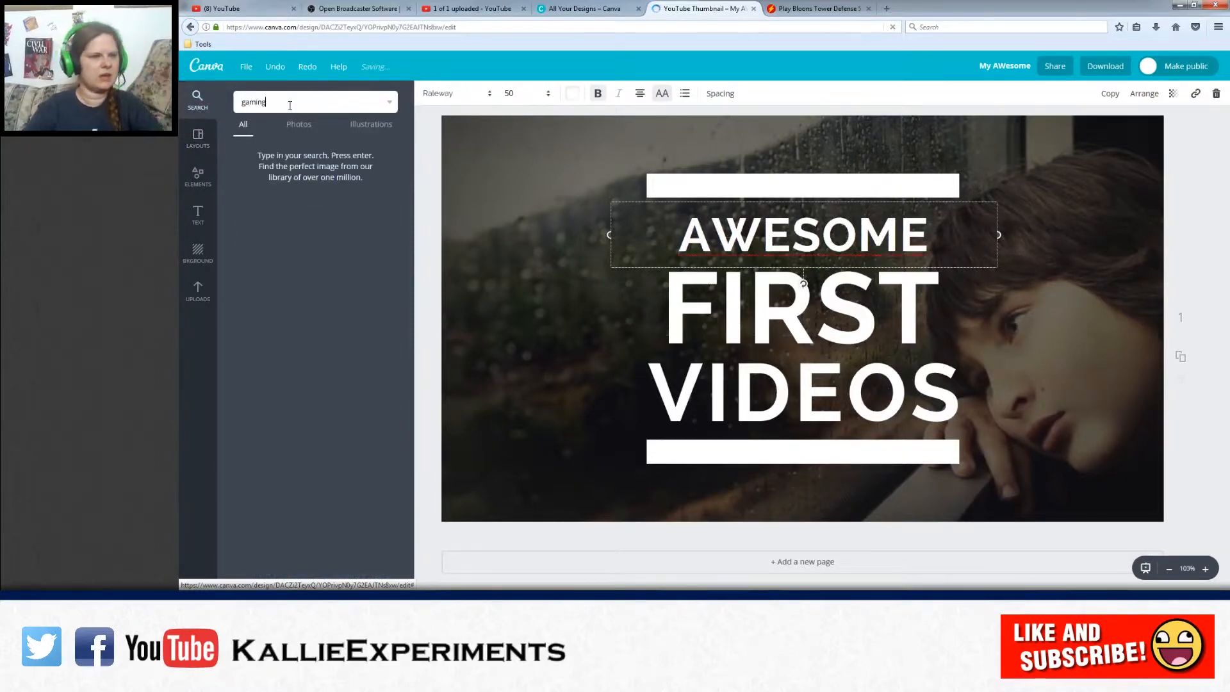
pyautogui.press('Return')
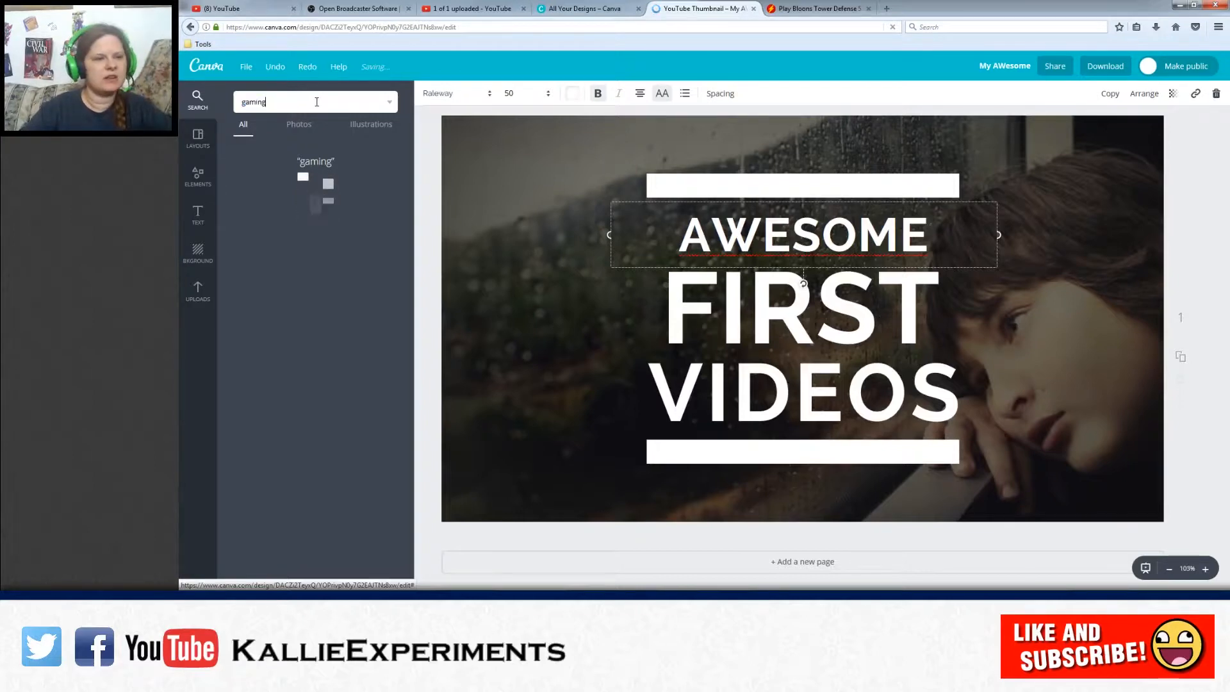
# Step: Search the image library for "landscape" and place a free photo from the first row of results on the thumbnail
pyautogui.write('Ina')
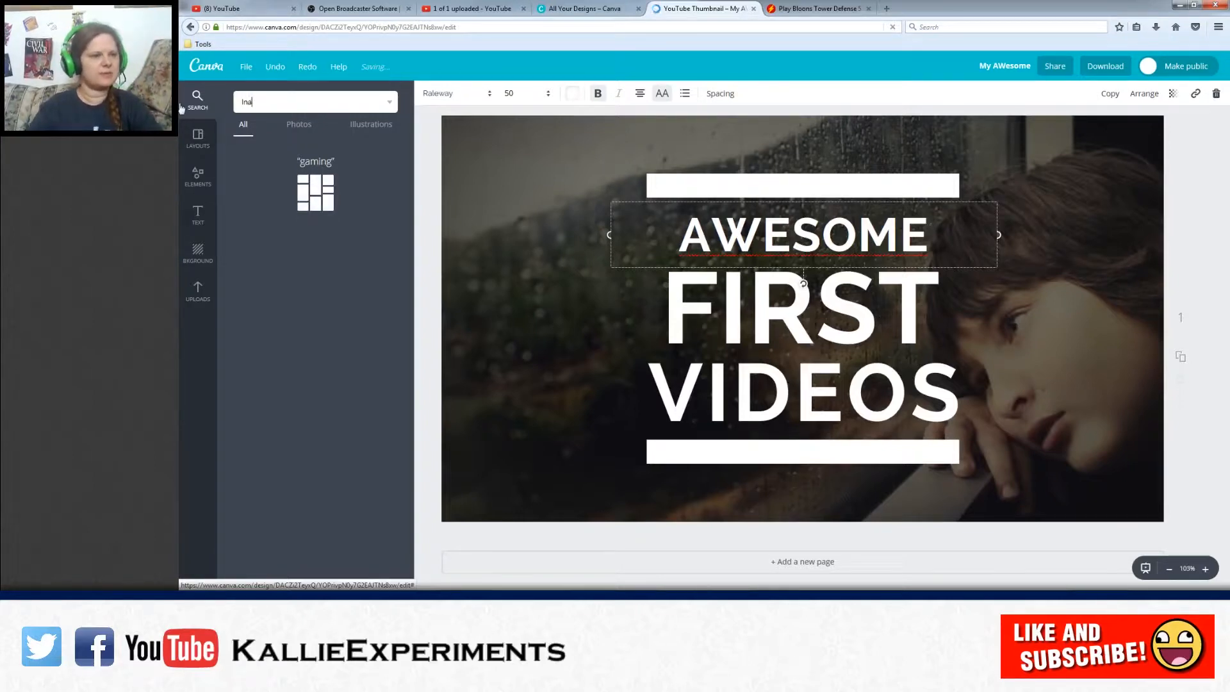
pyautogui.write('andscape')
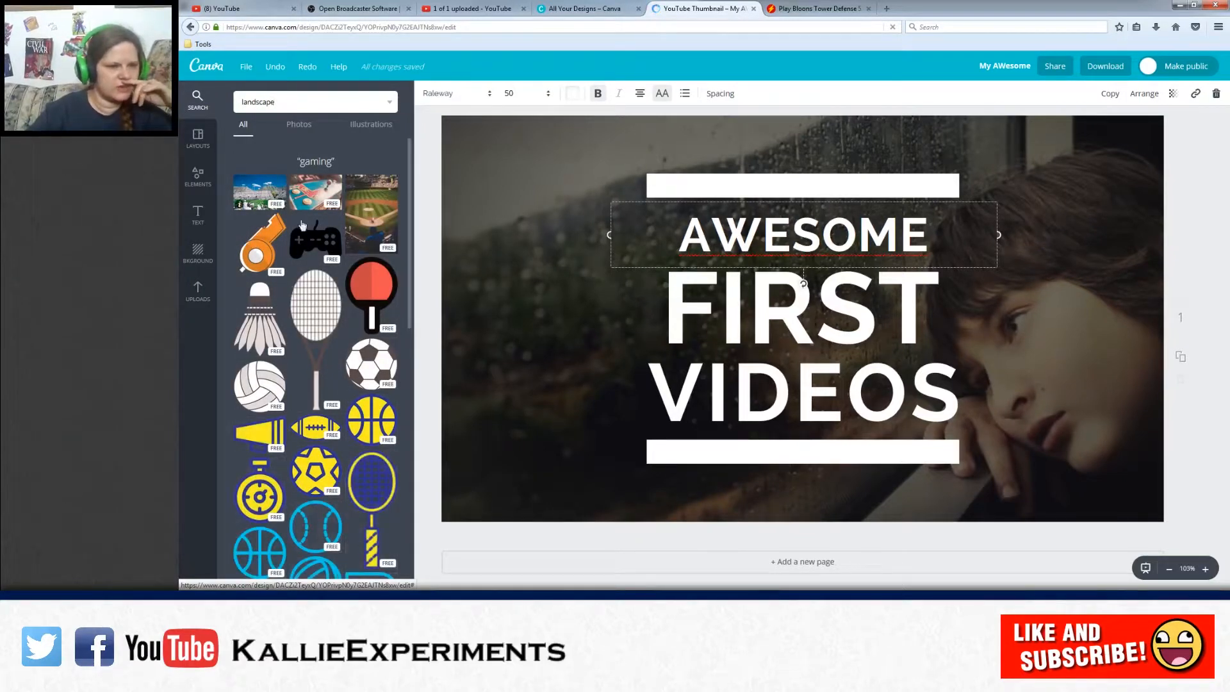
pyautogui.scroll(-3, 324, 259)
pyautogui.scroll(3, 324, 259)
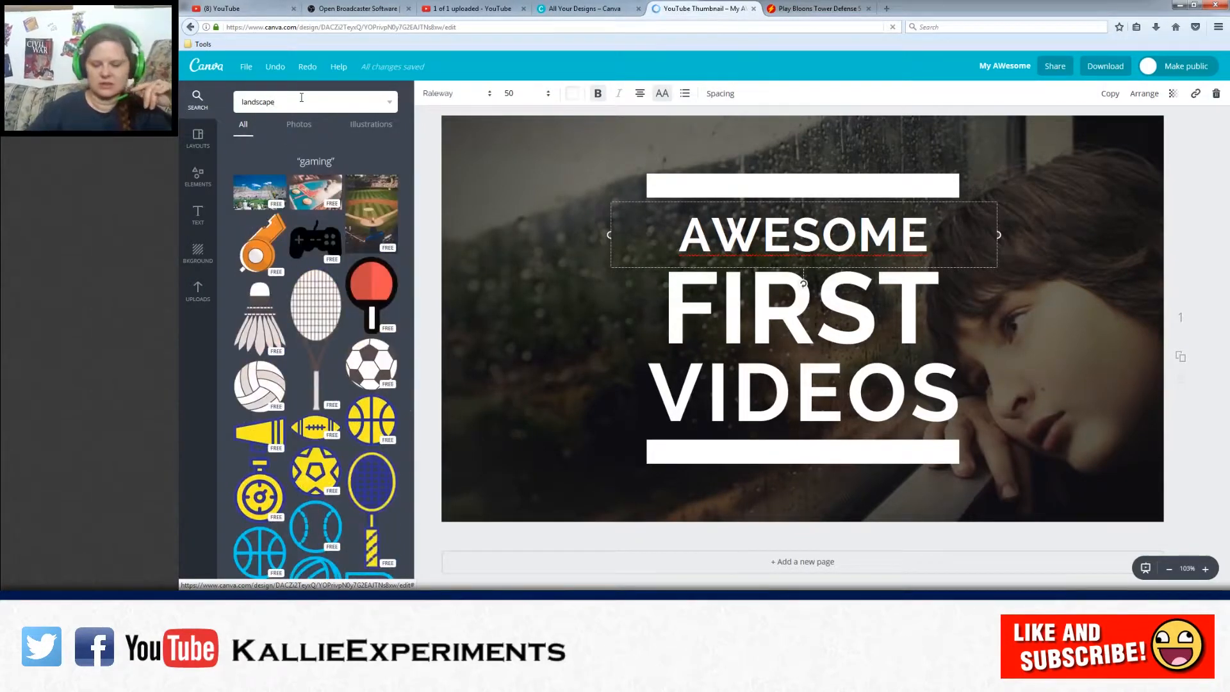
pyautogui.press('Return')
pyautogui.scroll(-2, 318, 220)
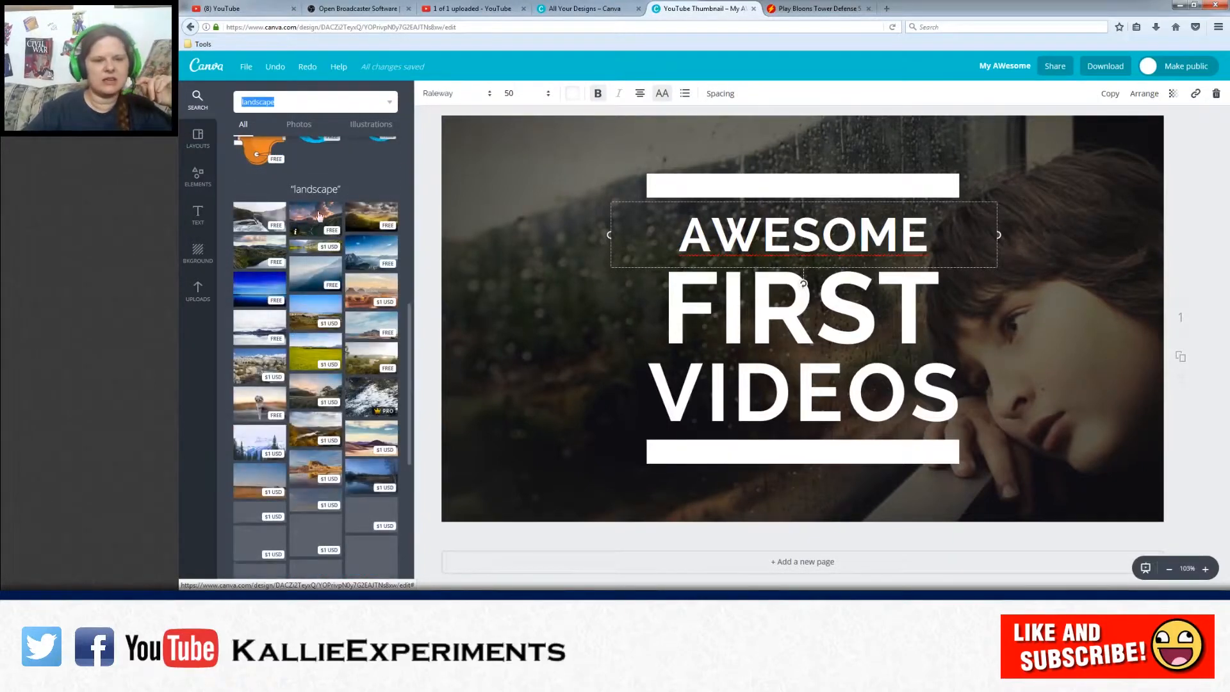
pyautogui.moveTo(318, 221); pyautogui.dragTo(574, 201)
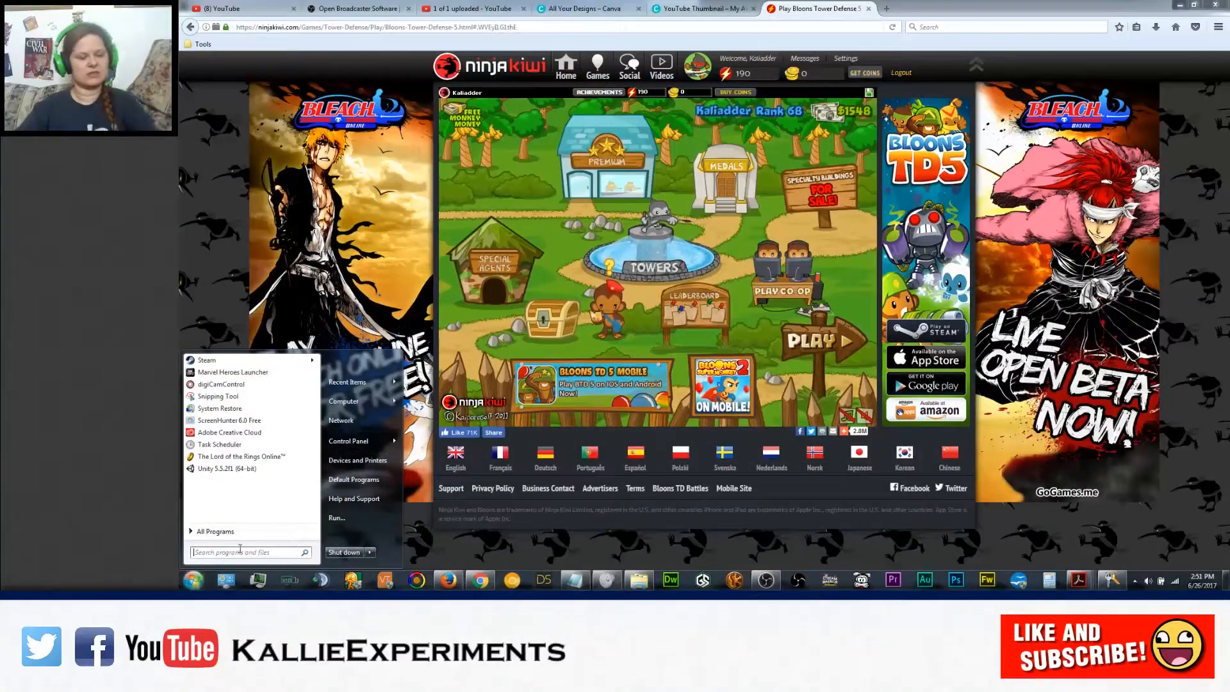
# Step: Launch the Snipping Tool over the Bloons Tower Defense 5 page and capture the central game area
pyautogui.write('snip')
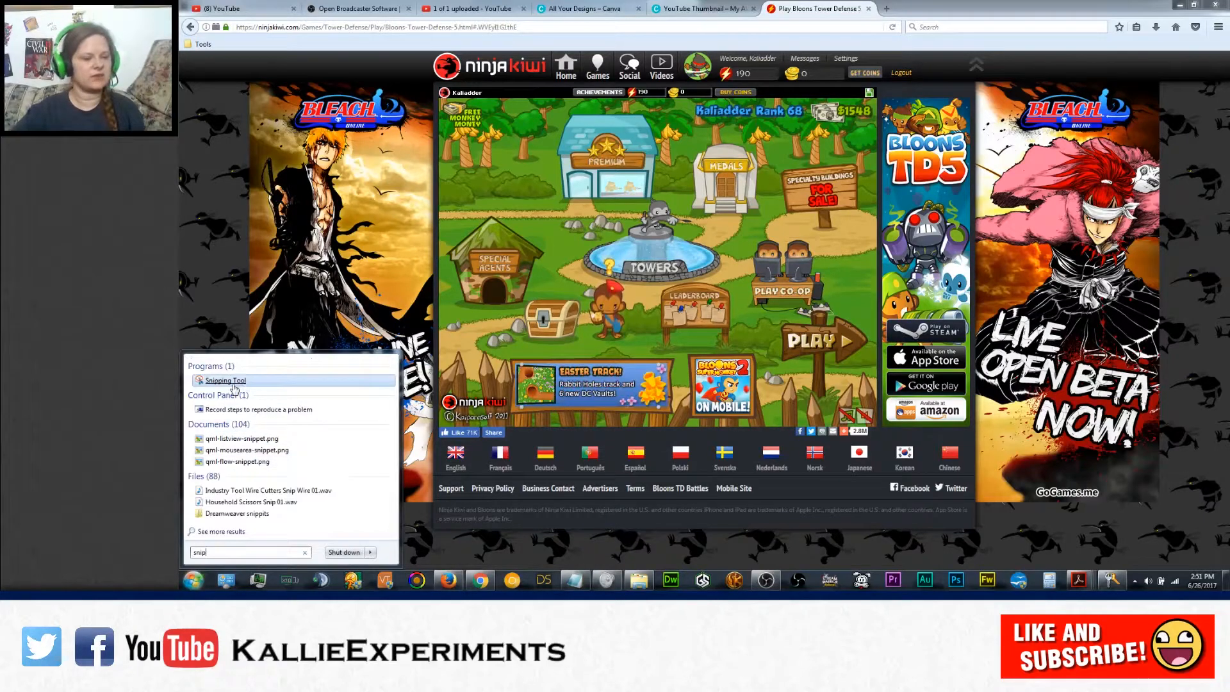
pyautogui.press('Return')
pyautogui.press('super')
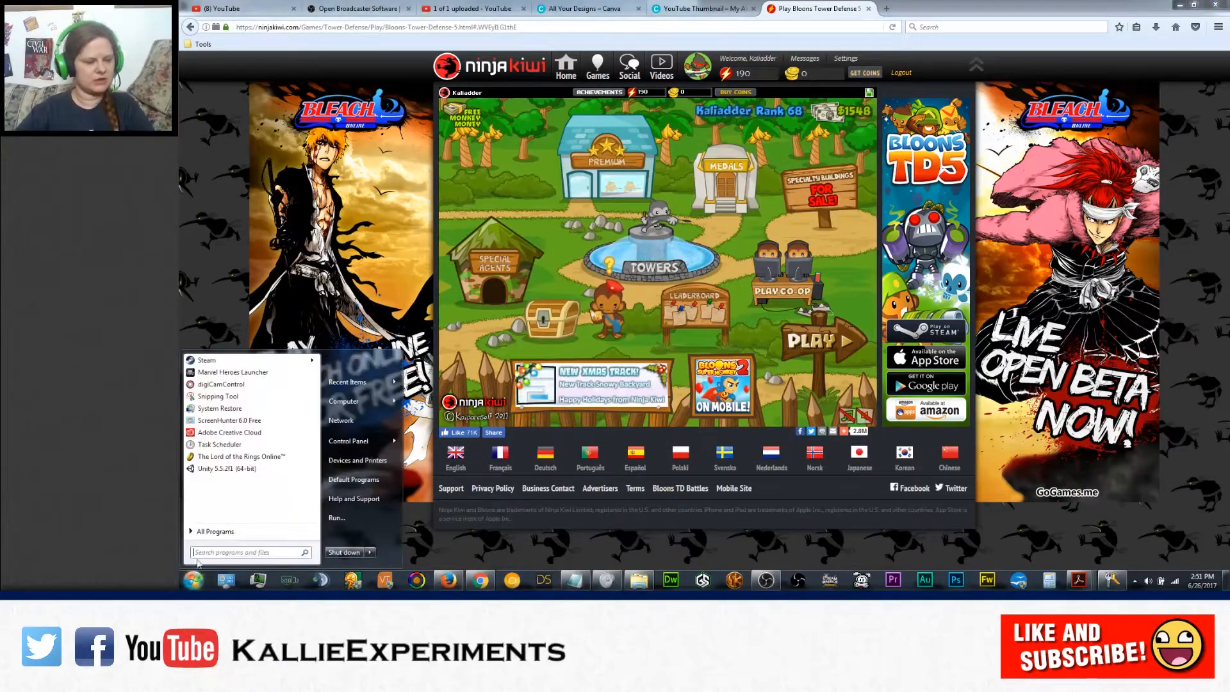
pyautogui.write('snip')
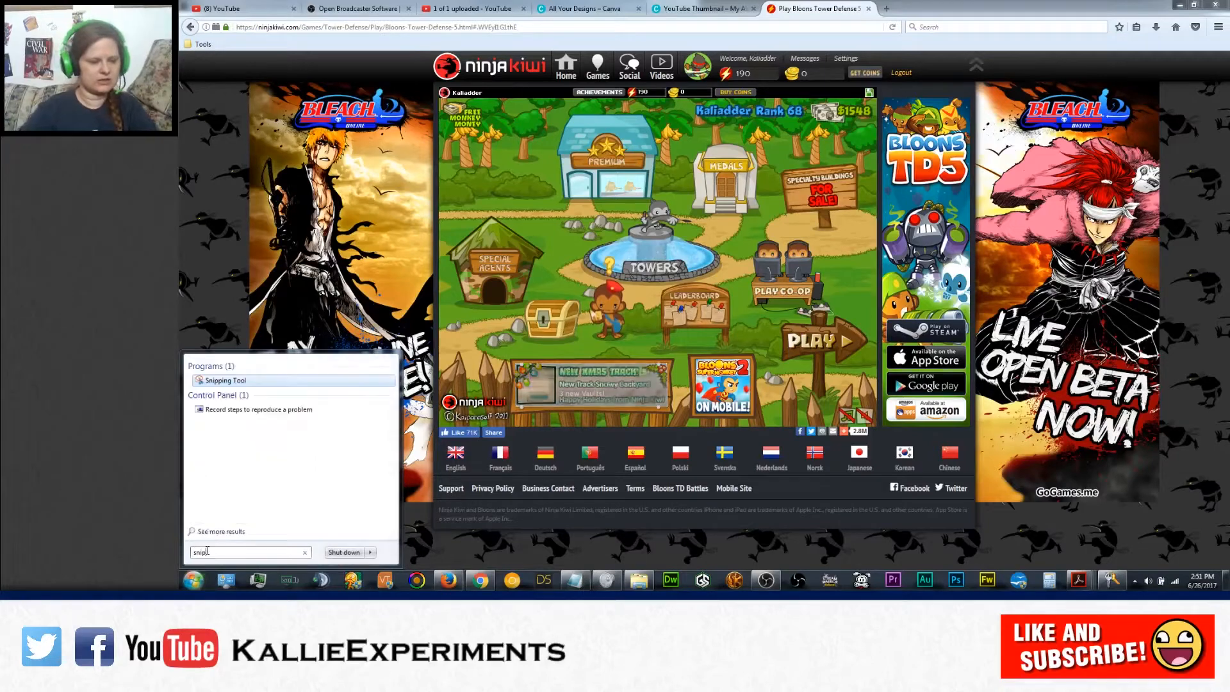
pyautogui.click(227, 381)
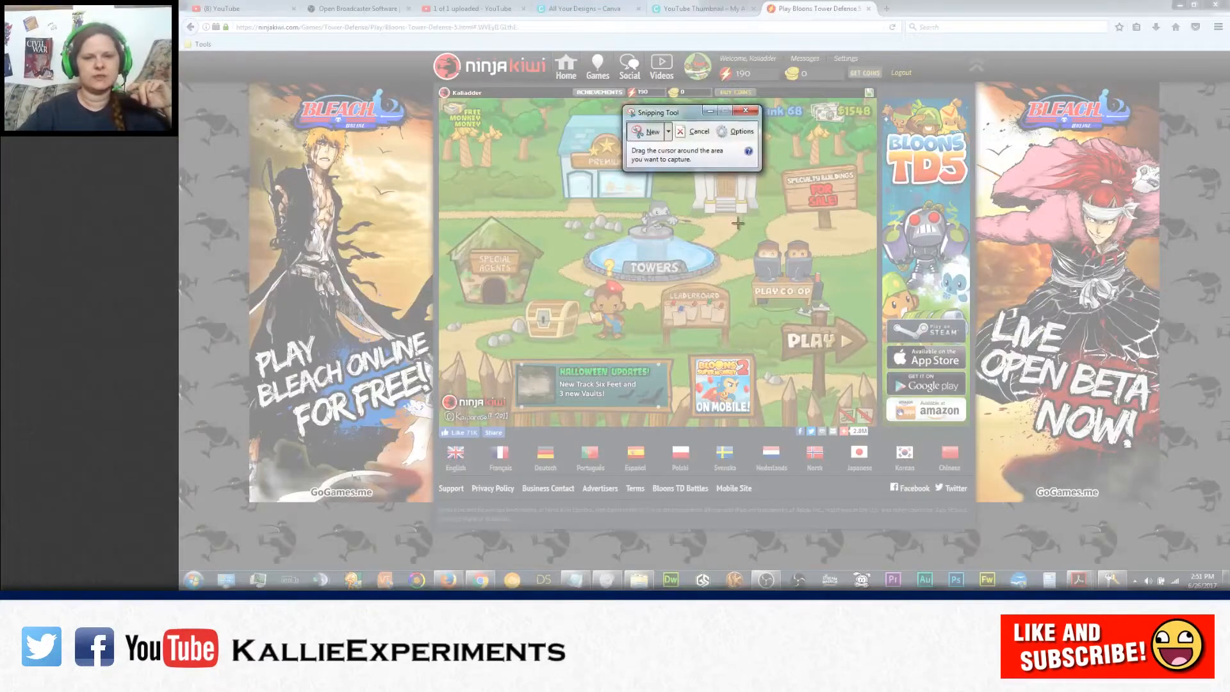
pyautogui.click(648, 131)
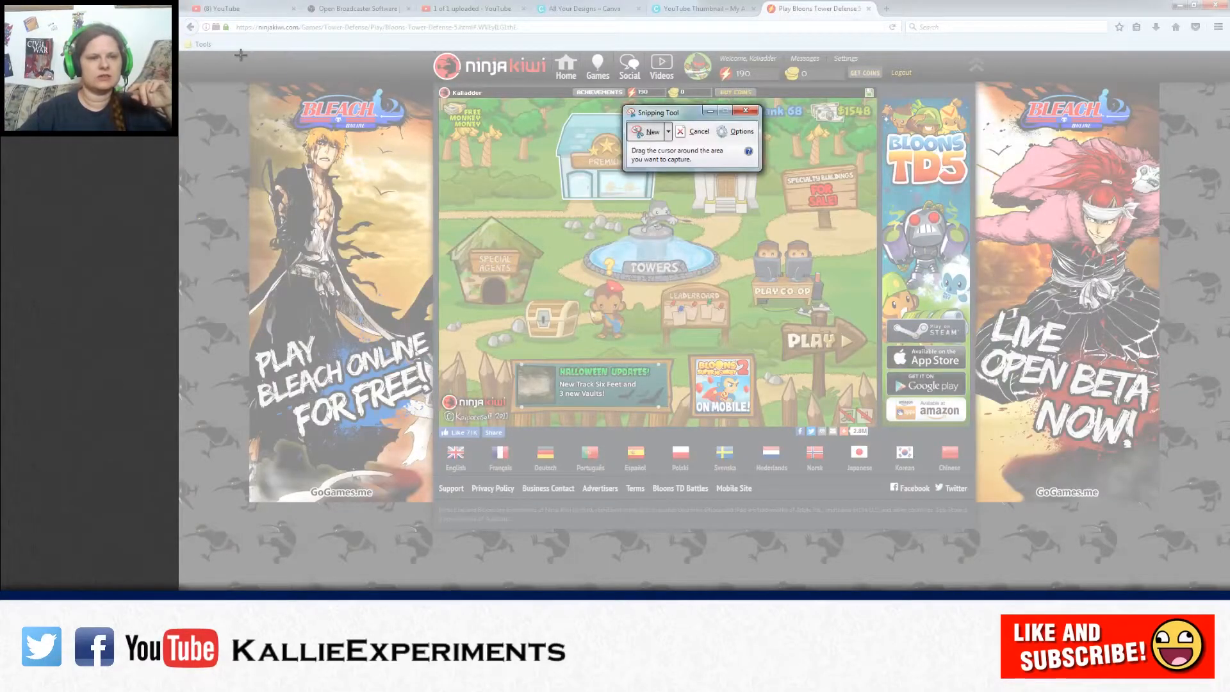
pyautogui.moveTo(423, 52); pyautogui.dragTo(975, 525)
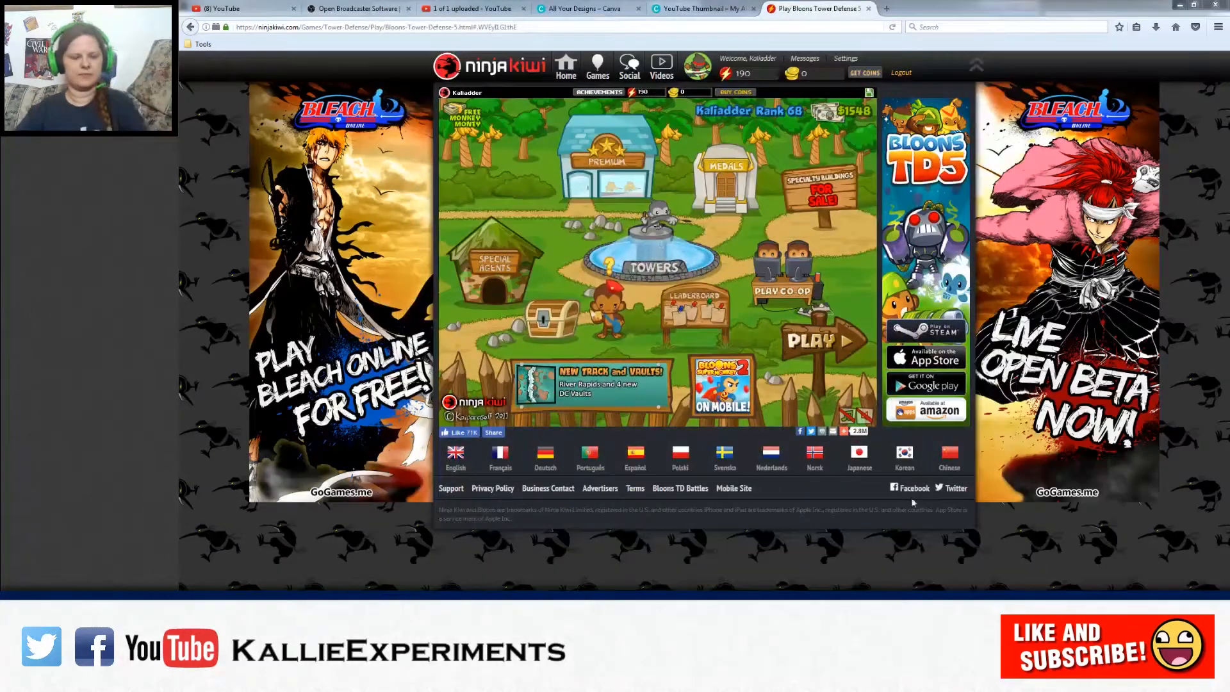
# Step: Save the snip as Capture.PNG in the Screenshots folder, replacing the existing file, and return to the browser
pyautogui.hotkey('alt', 'Tab')
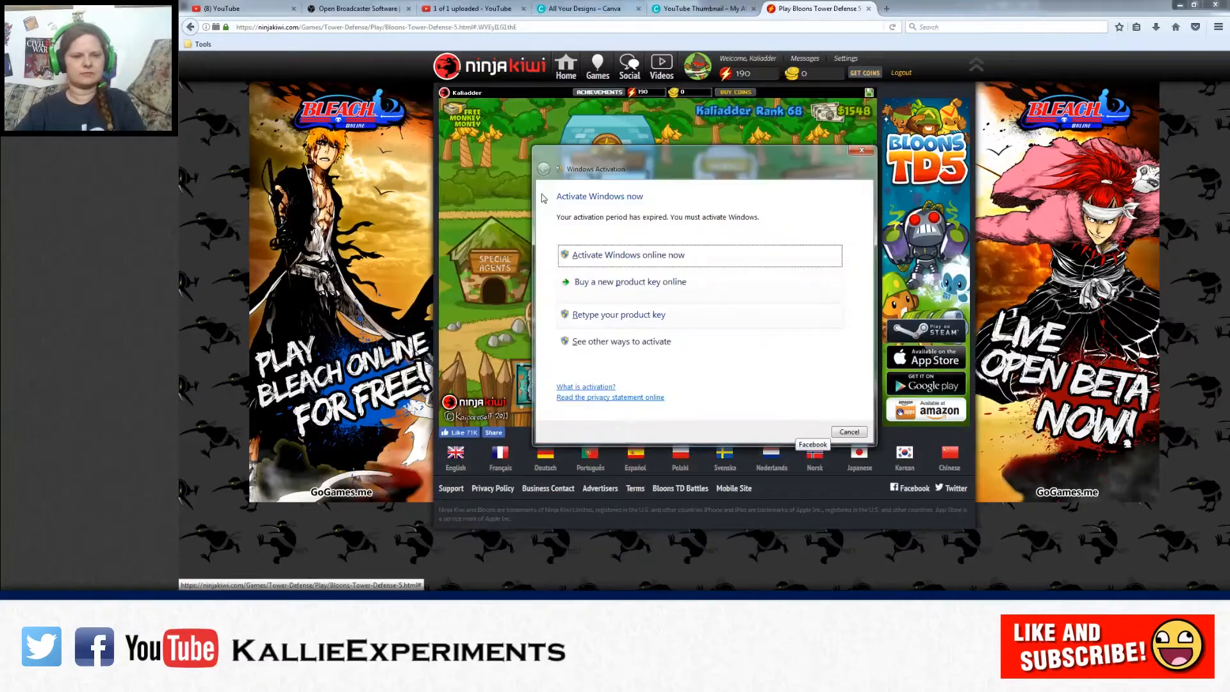
pyautogui.hotkey('alt', 'Tab')
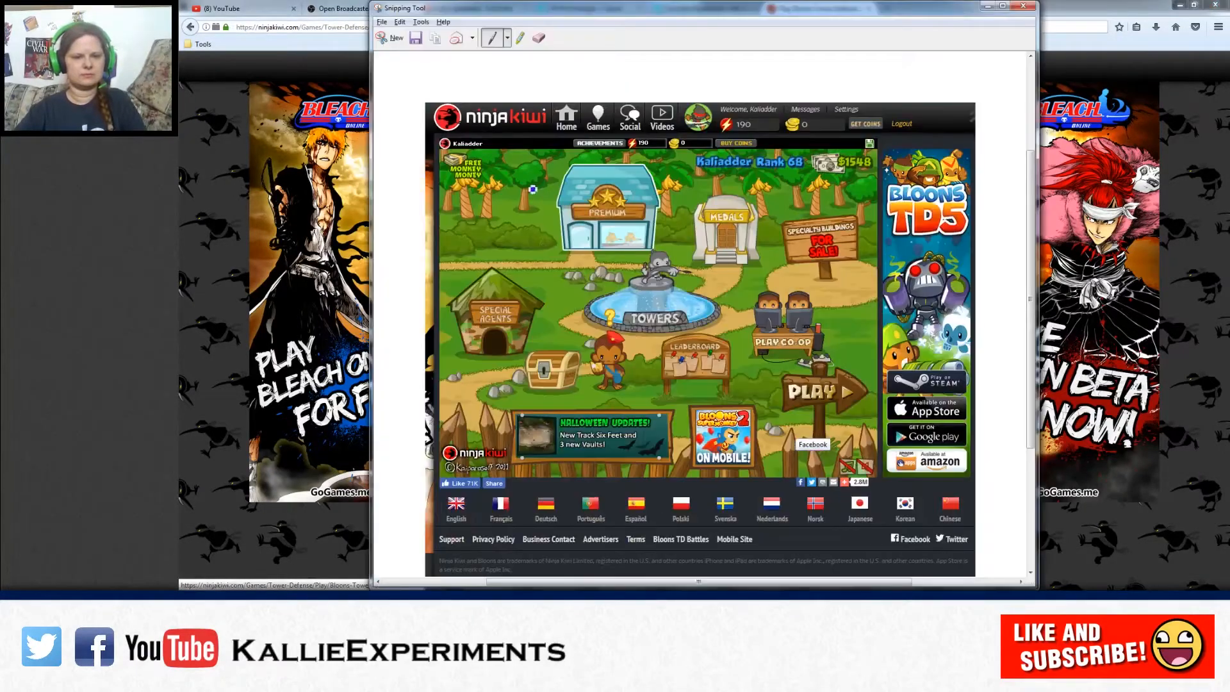
pyautogui.click(415, 38)
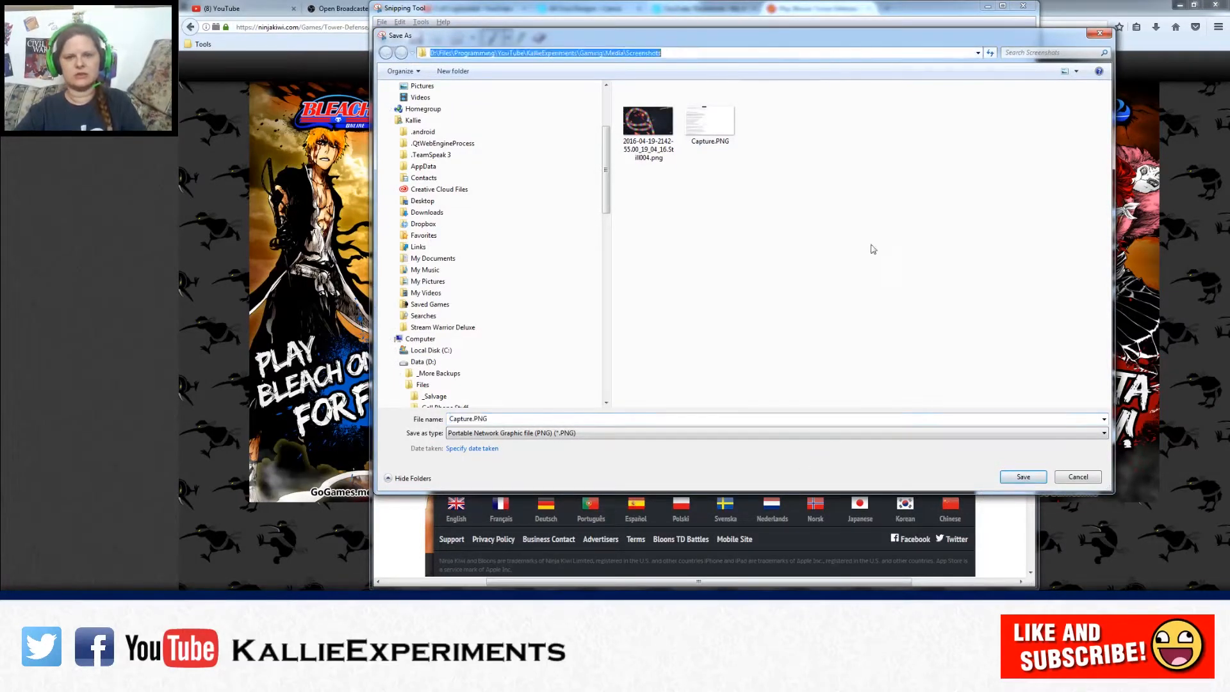
pyautogui.click(1023, 477)
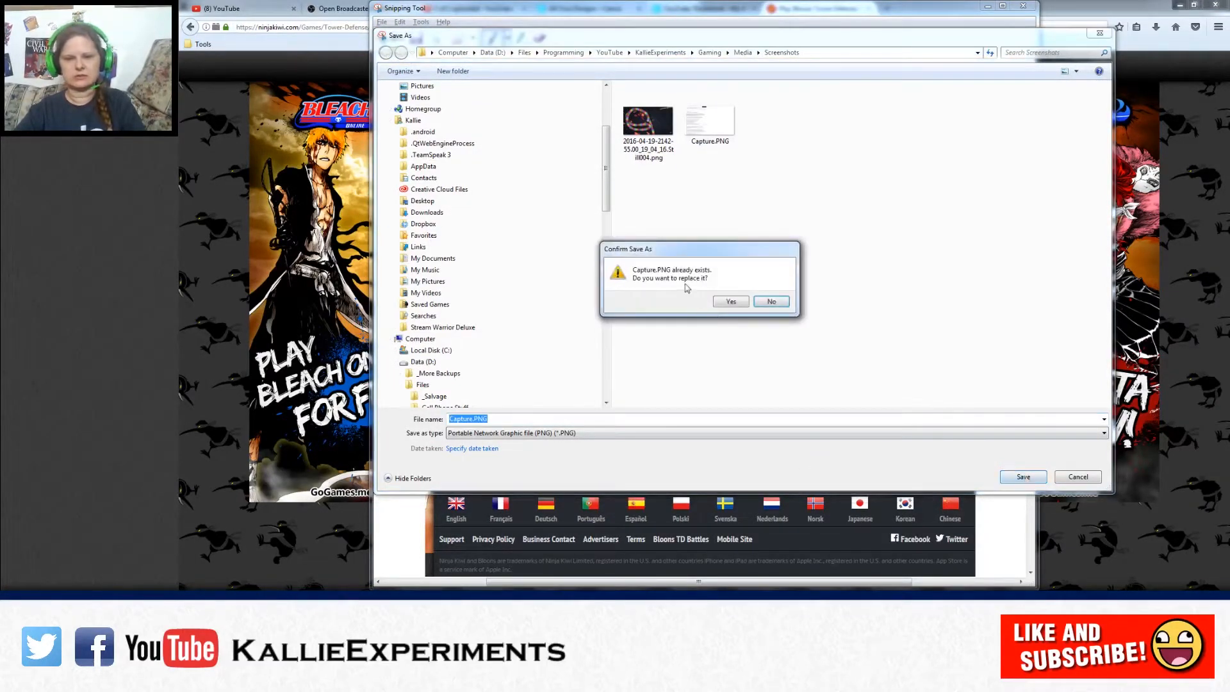
pyautogui.click(731, 302)
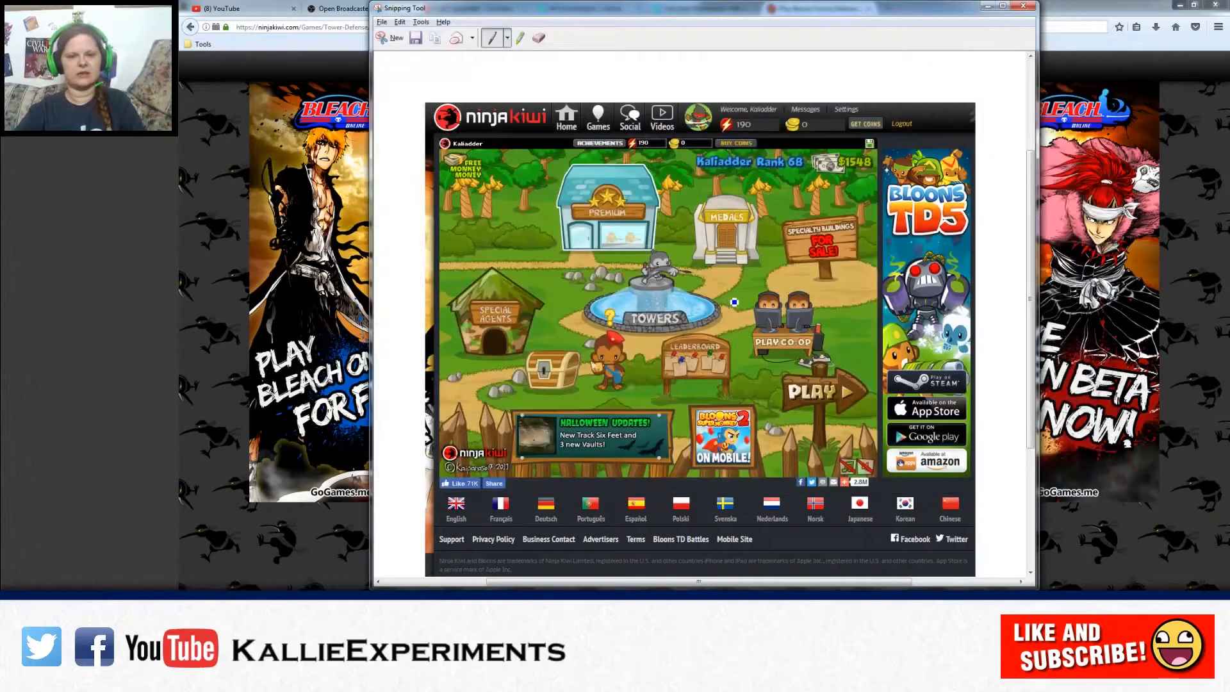
pyautogui.hotkey('alt', 'Tab')
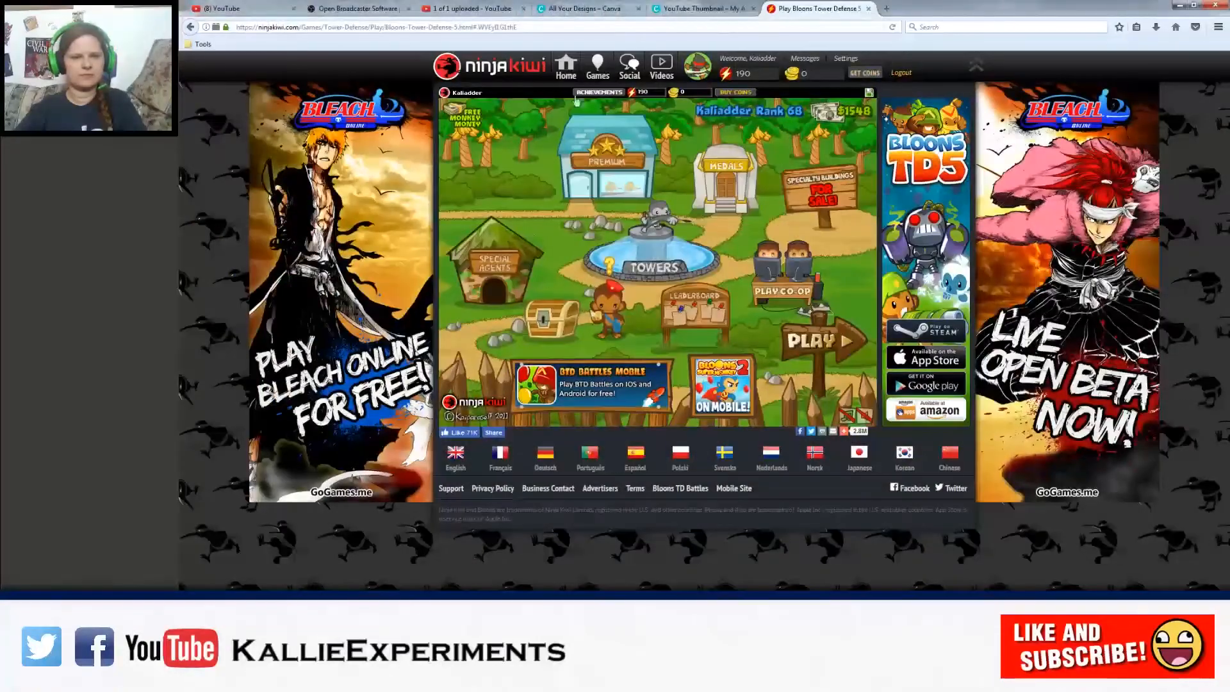
# Step: Upload Capture.PNG from the Screenshots folder to the Canva design and place it as the thumbnail's background
pyautogui.click(711, 8)
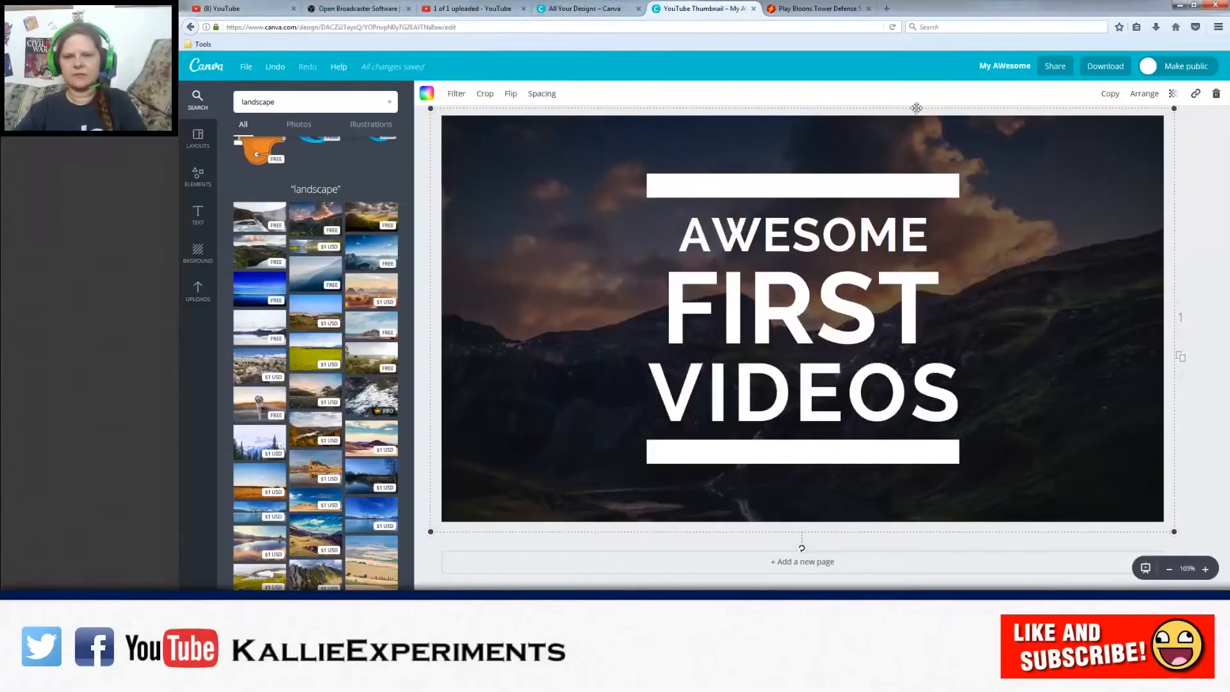
pyautogui.hotkey('alt', 'Tab')
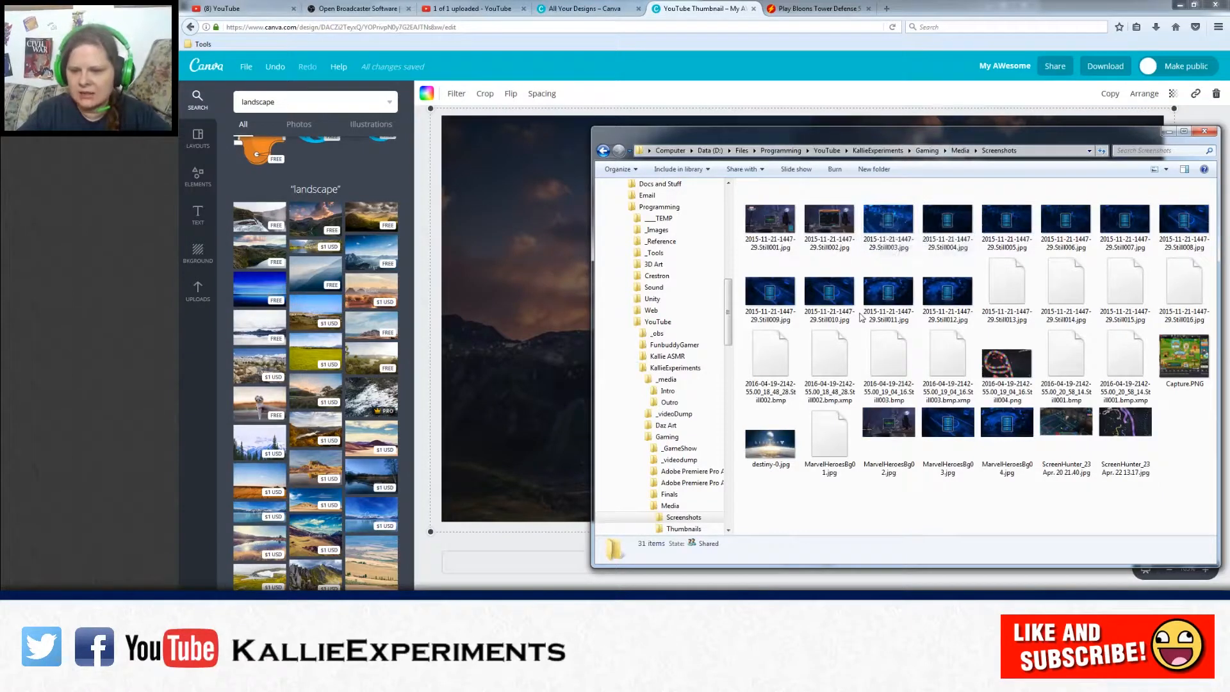
pyautogui.moveTo(1185, 358); pyautogui.dragTo(497, 286)
pyautogui.click(504, 348)
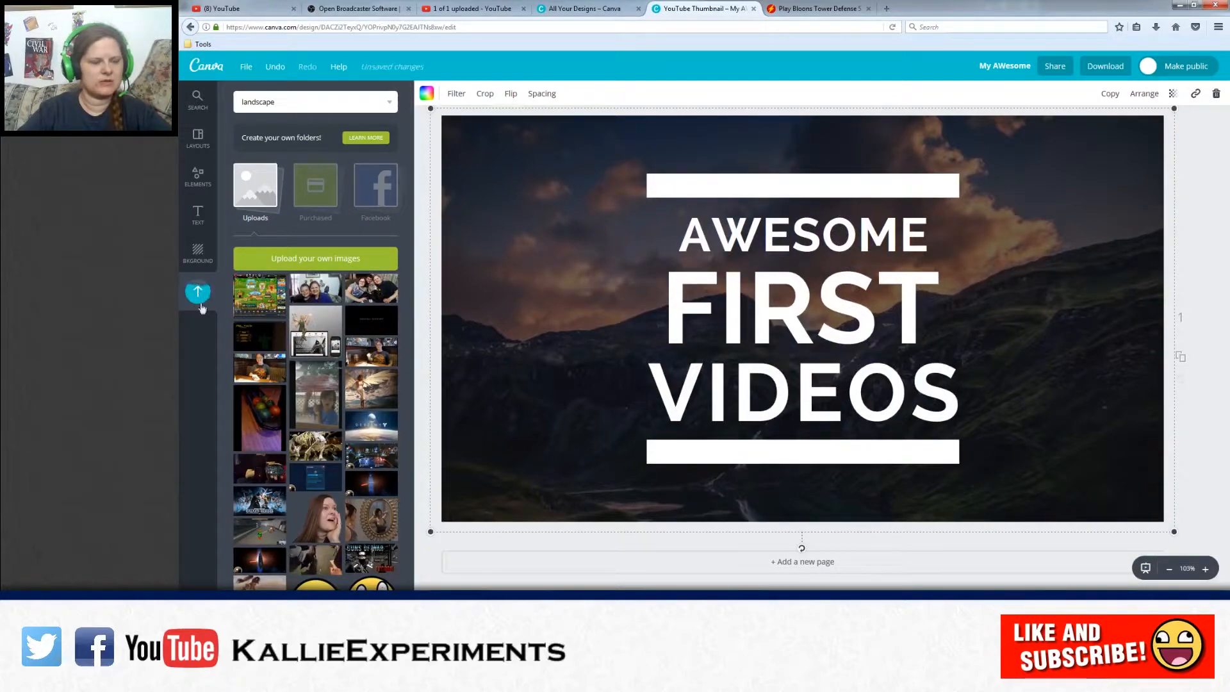
pyautogui.moveTo(244, 302); pyautogui.dragTo(515, 238)
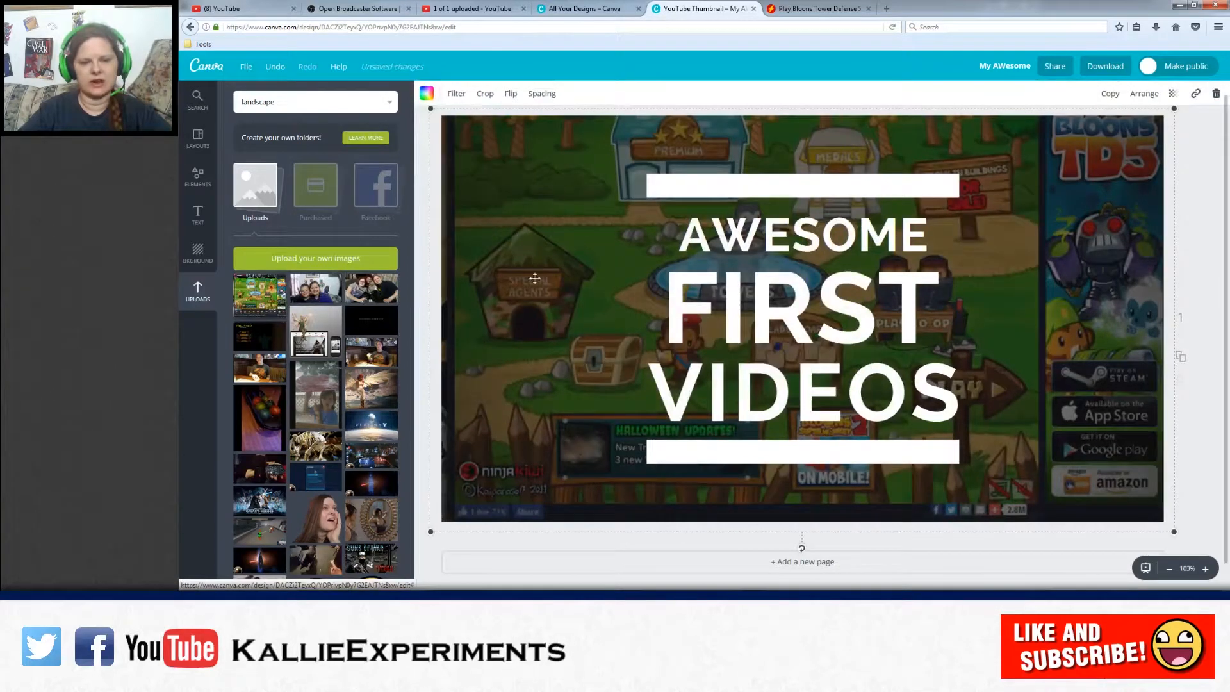
pyautogui.moveTo(533, 305)
pyautogui.mouseDown()
pyautogui.moveTo(518, 323)
pyautogui.moveTo(531, 295)
pyautogui.mouseUp()
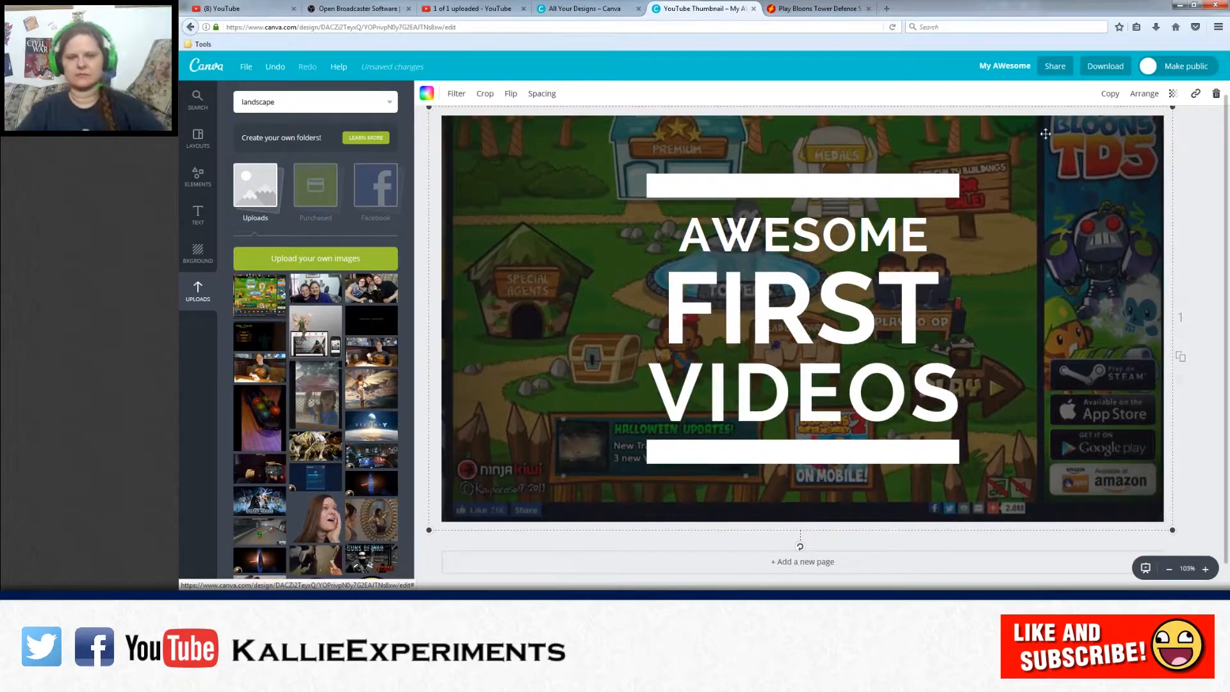
# Step: Change the thumbnail's last text line to "VIDEO"
pyautogui.click(914, 376)
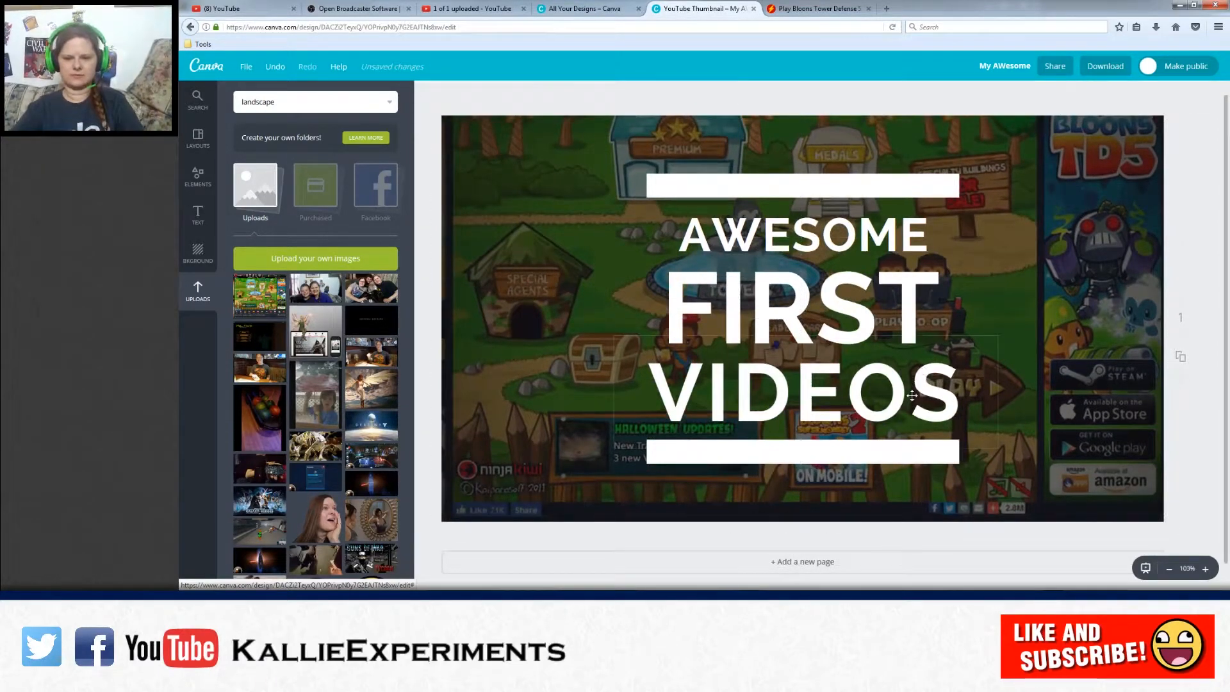
pyautogui.click(914, 396)
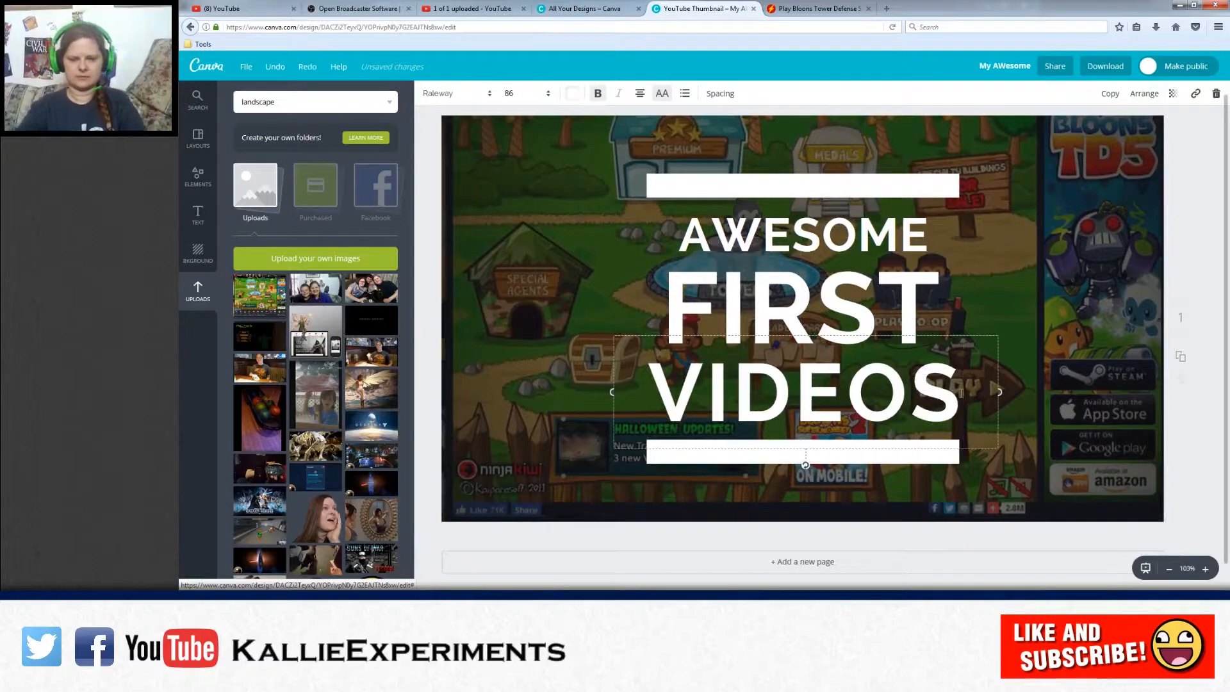
pyautogui.press('BackSpace')
# Step: Download the thumbnail design as a JPG and save the file to the computer
pyautogui.click(1096, 66)
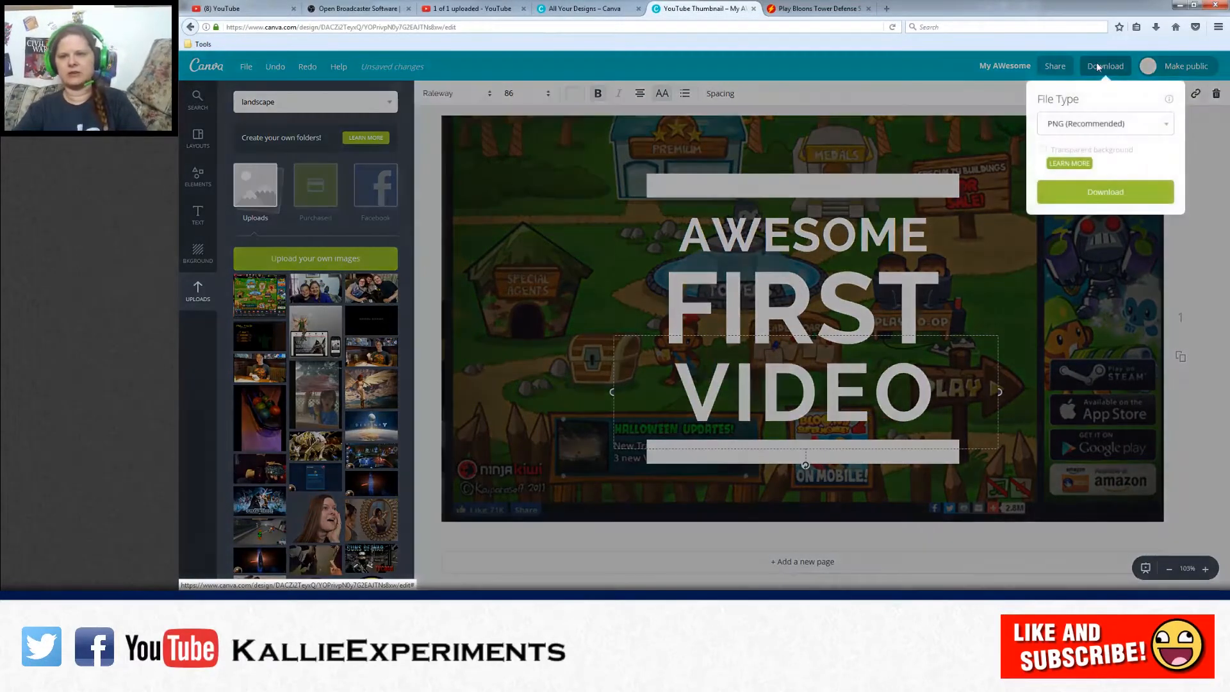
pyautogui.click(1089, 126)
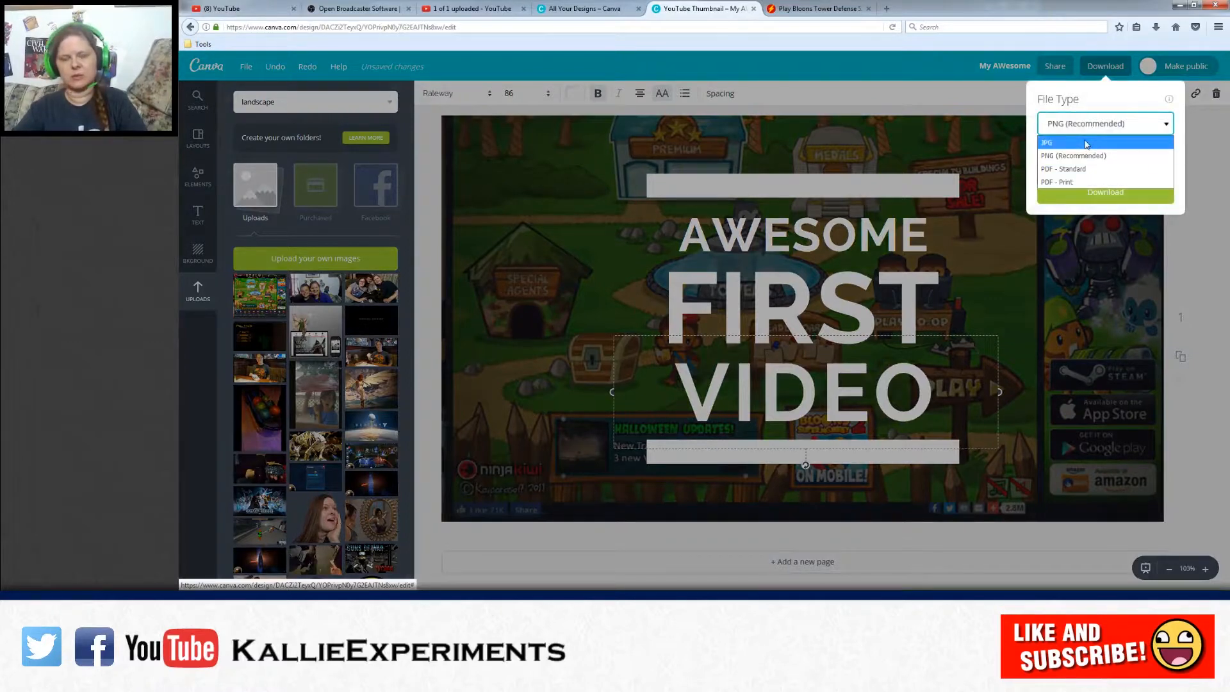
pyautogui.click(1087, 143)
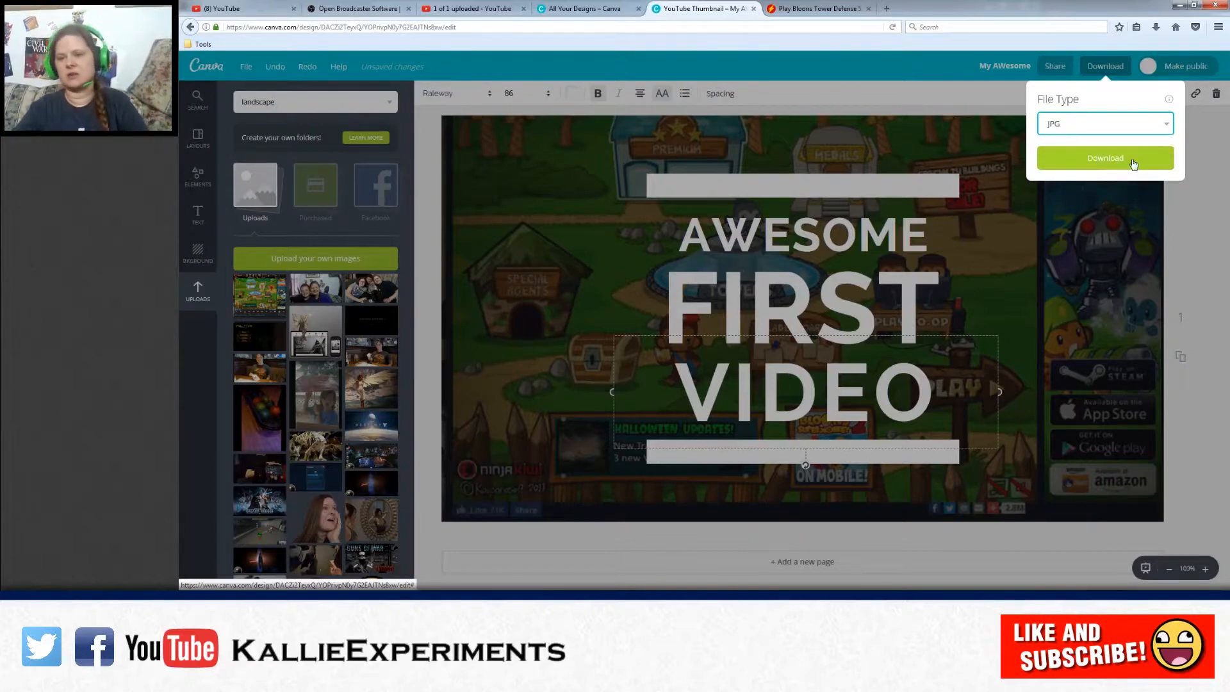
pyautogui.click(1112, 123)
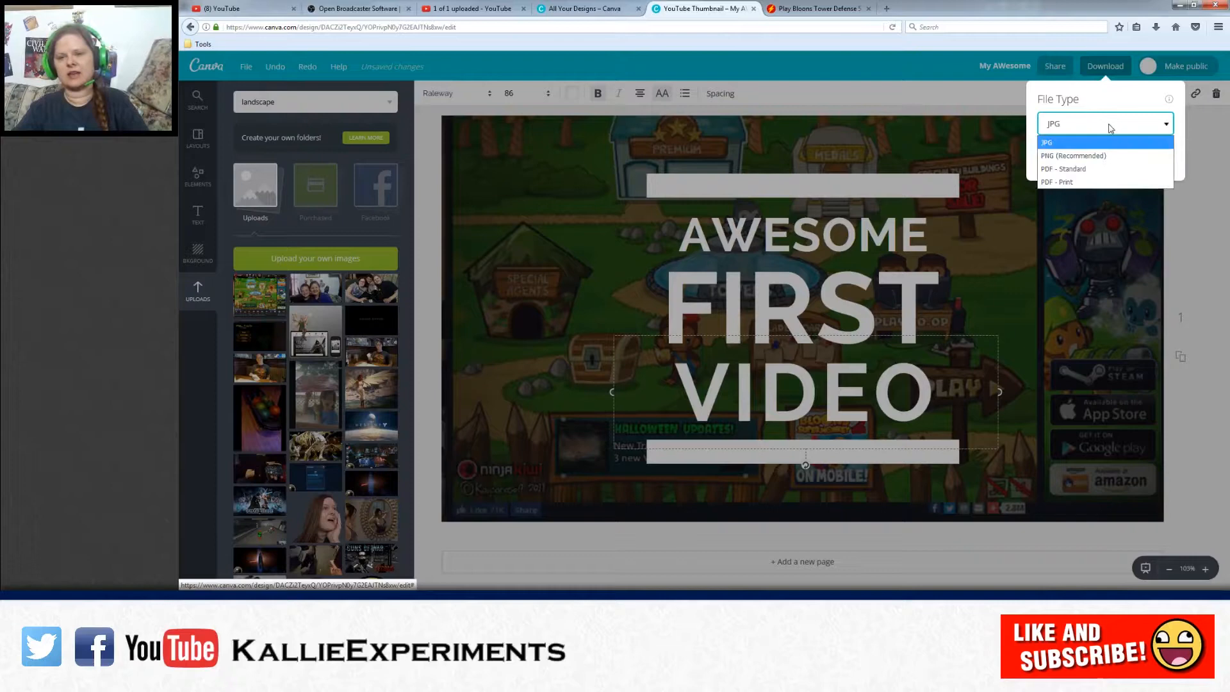
pyautogui.click(1101, 157)
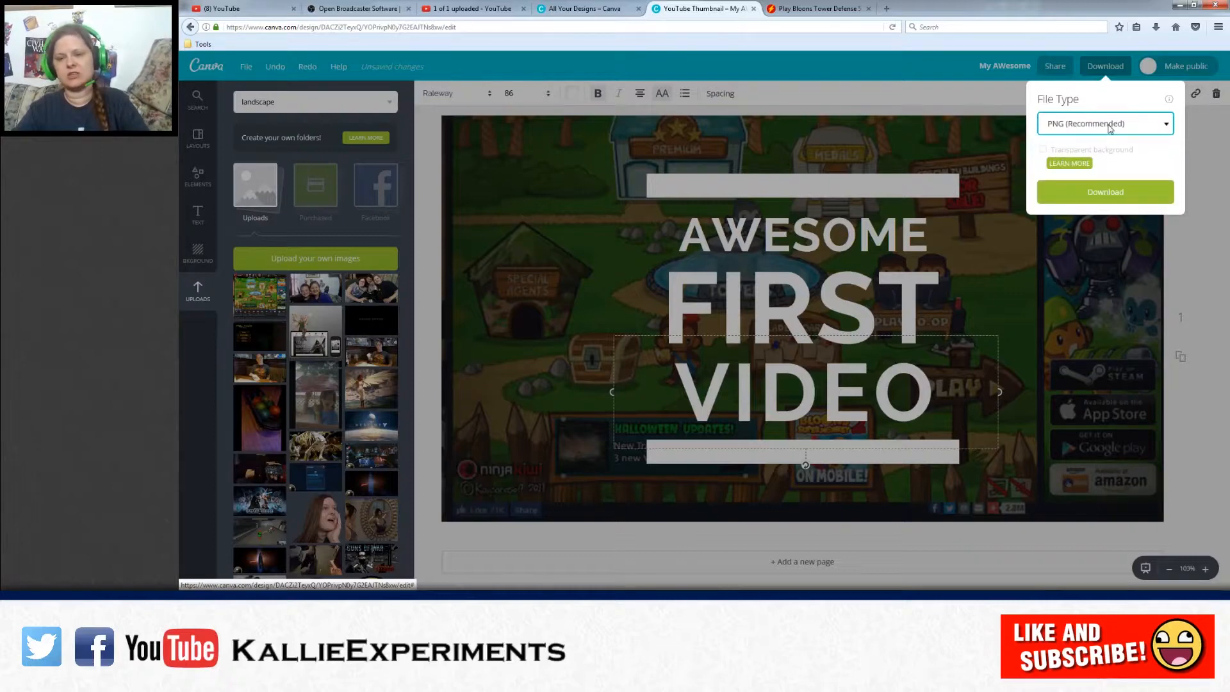
pyautogui.click(1110, 128)
pyautogui.click(1104, 143)
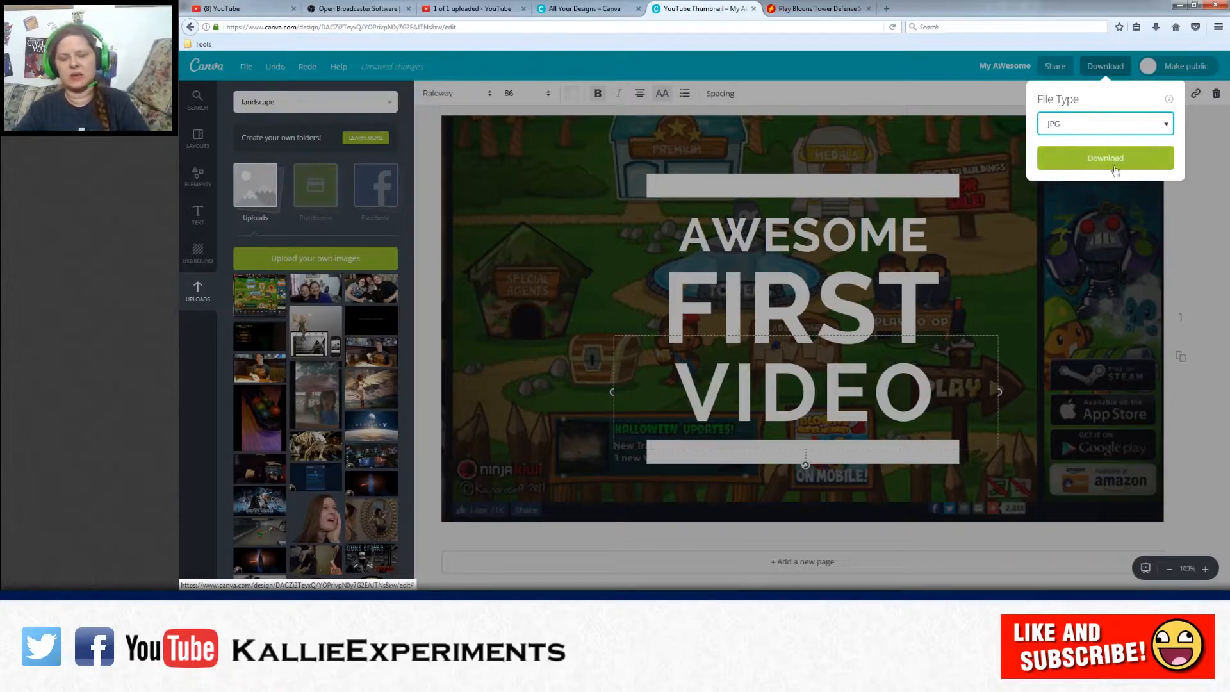
pyautogui.click(1119, 168)
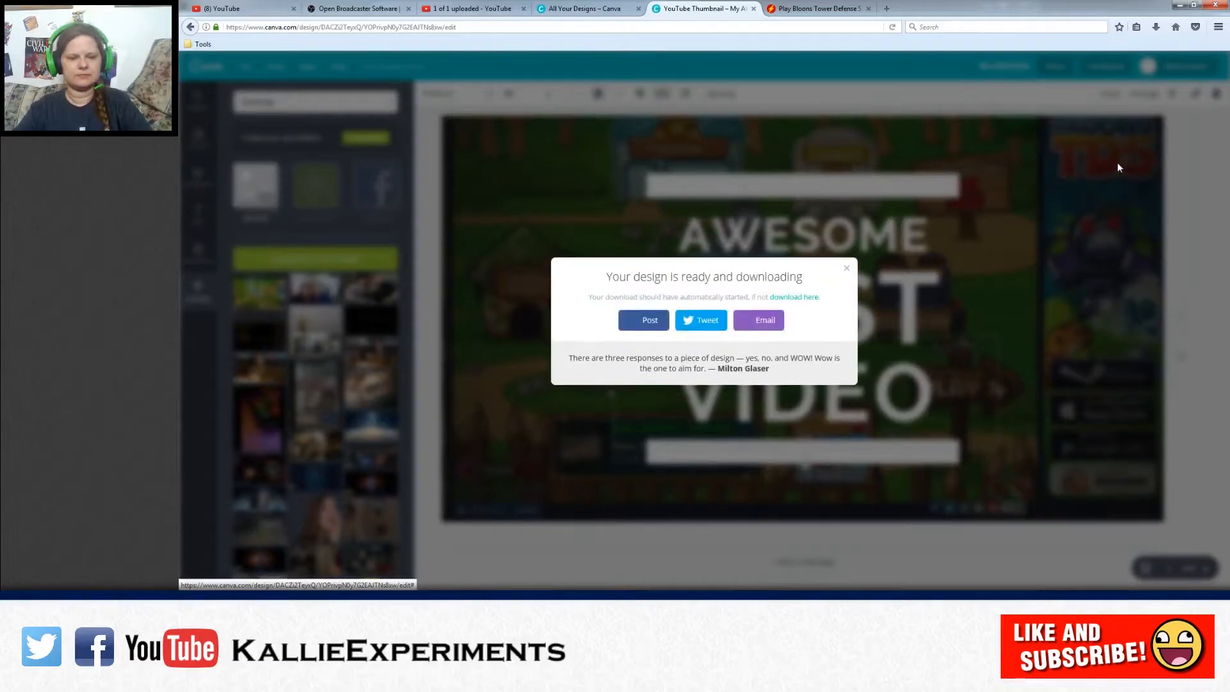
pyautogui.click(627, 344)
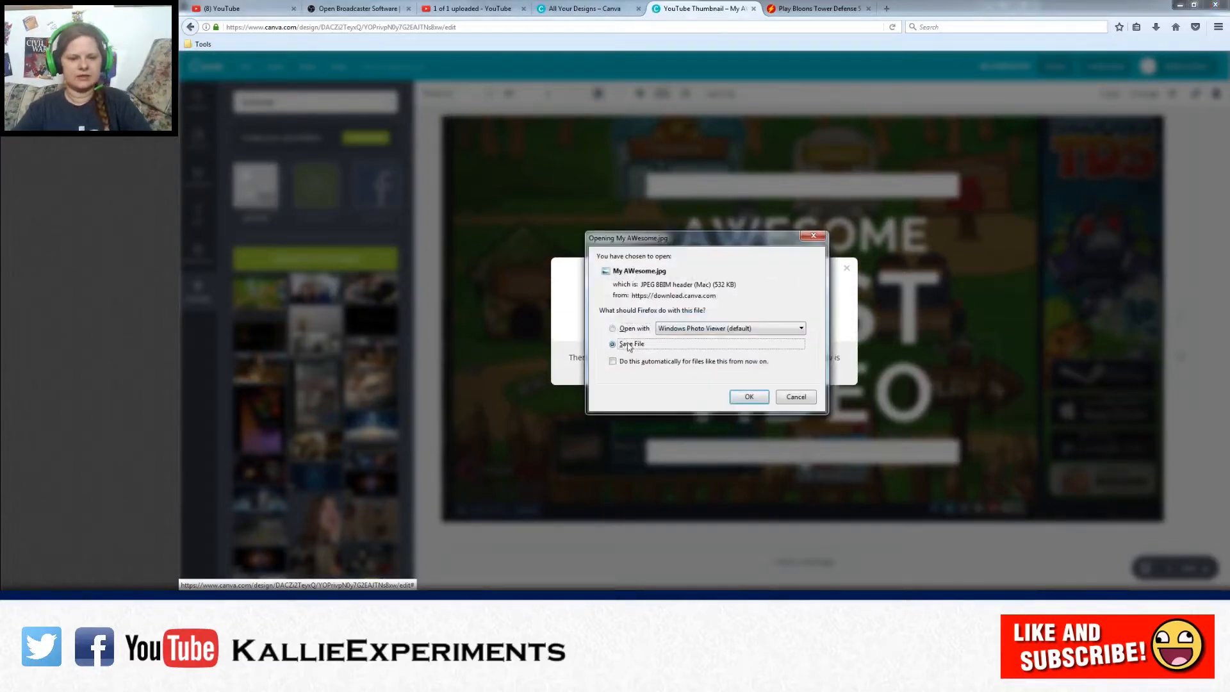
pyautogui.click(745, 397)
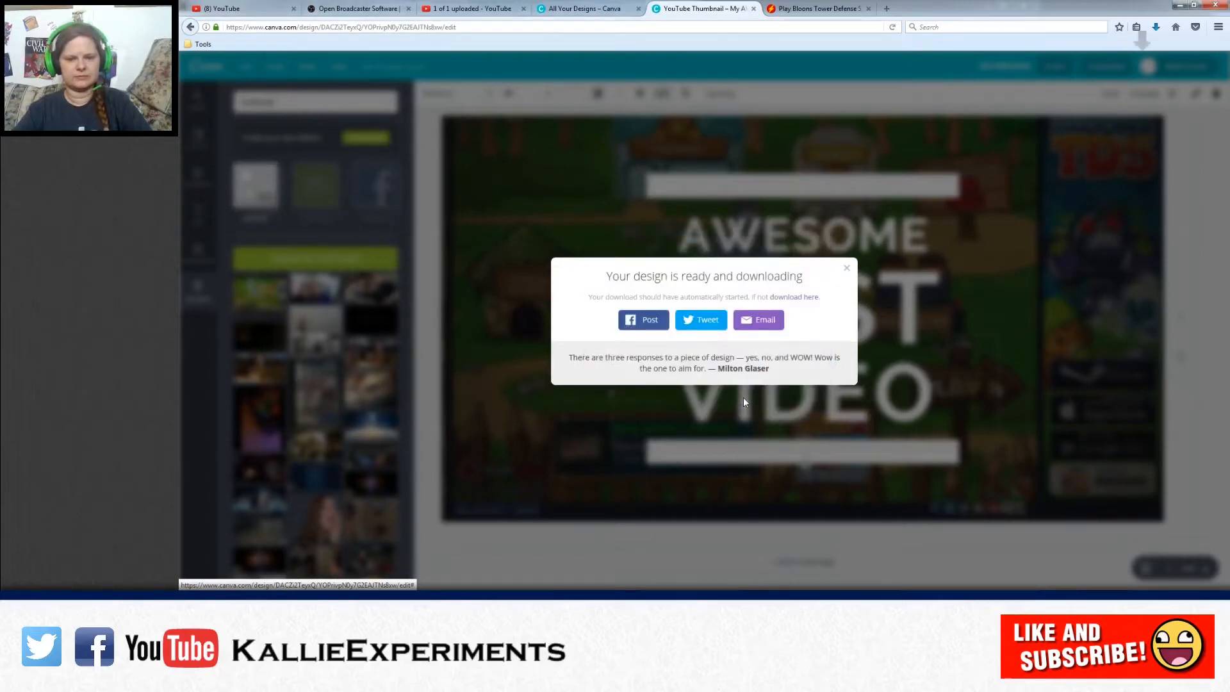
# Step: Show the downloaded My AWesome.jpg in its Downloads folder and reposition the folder window
pyautogui.click(1156, 27)
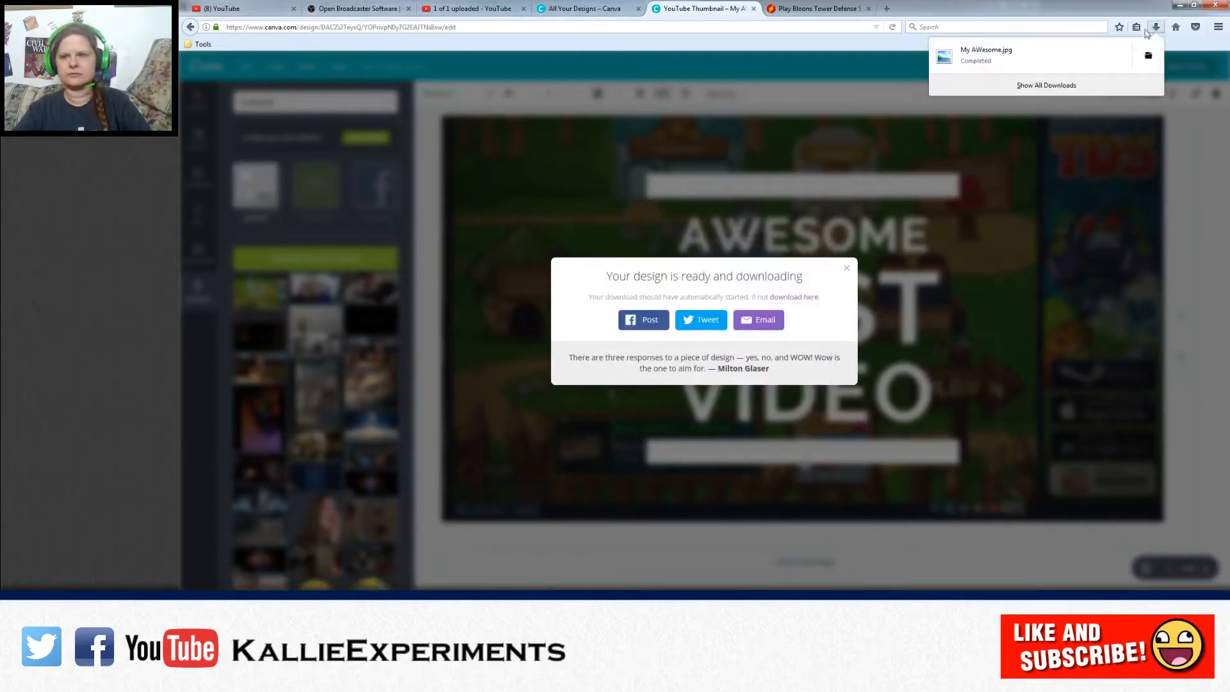
pyautogui.click(1147, 56)
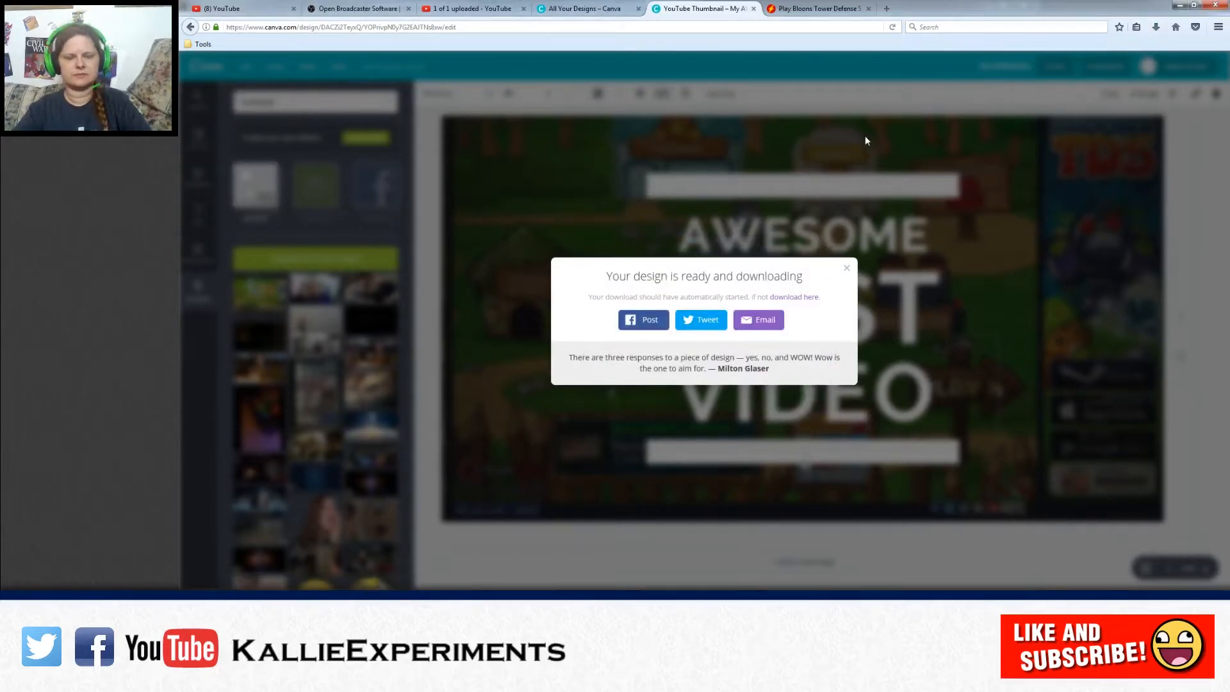
pyautogui.moveTo(487, 11); pyautogui.dragTo(910, 102)
pyautogui.click(821, 166)
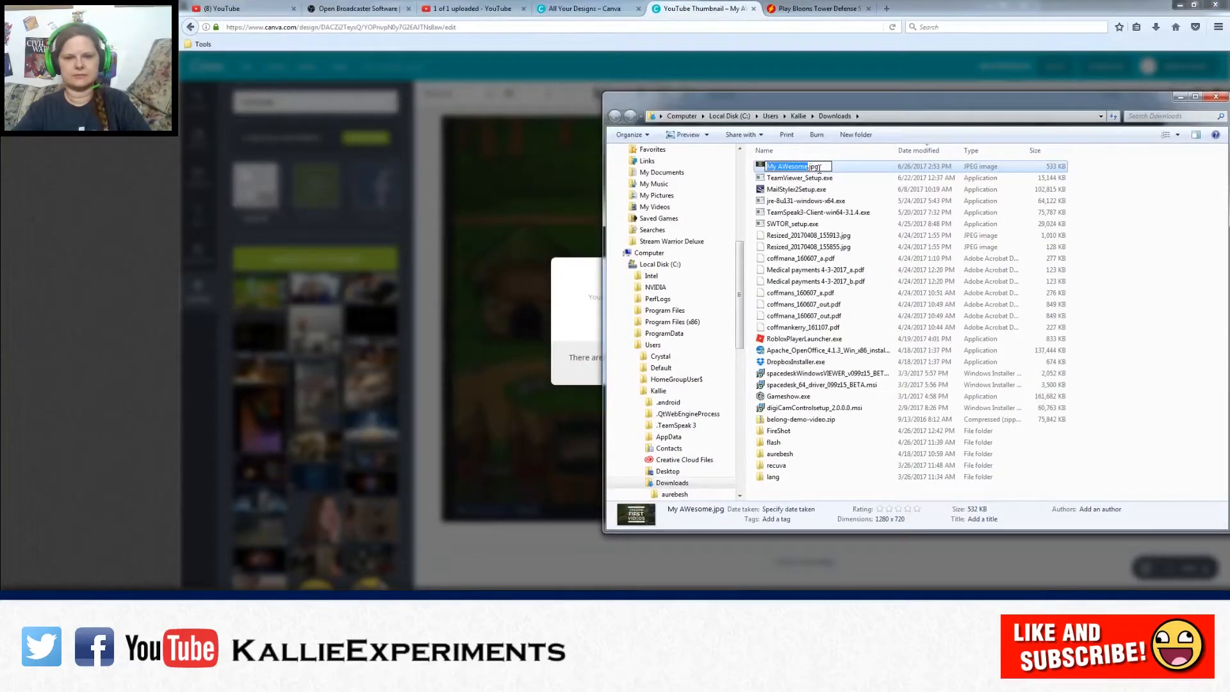
pyautogui.moveTo(830, 108); pyautogui.dragTo(705, 188)
# Step: Copy My AWesome.jpg into the KallieExperiments Gaming\Media\Thumbnails folder and close the Downloads window
pyautogui.hotkey('alt', 'Tab')
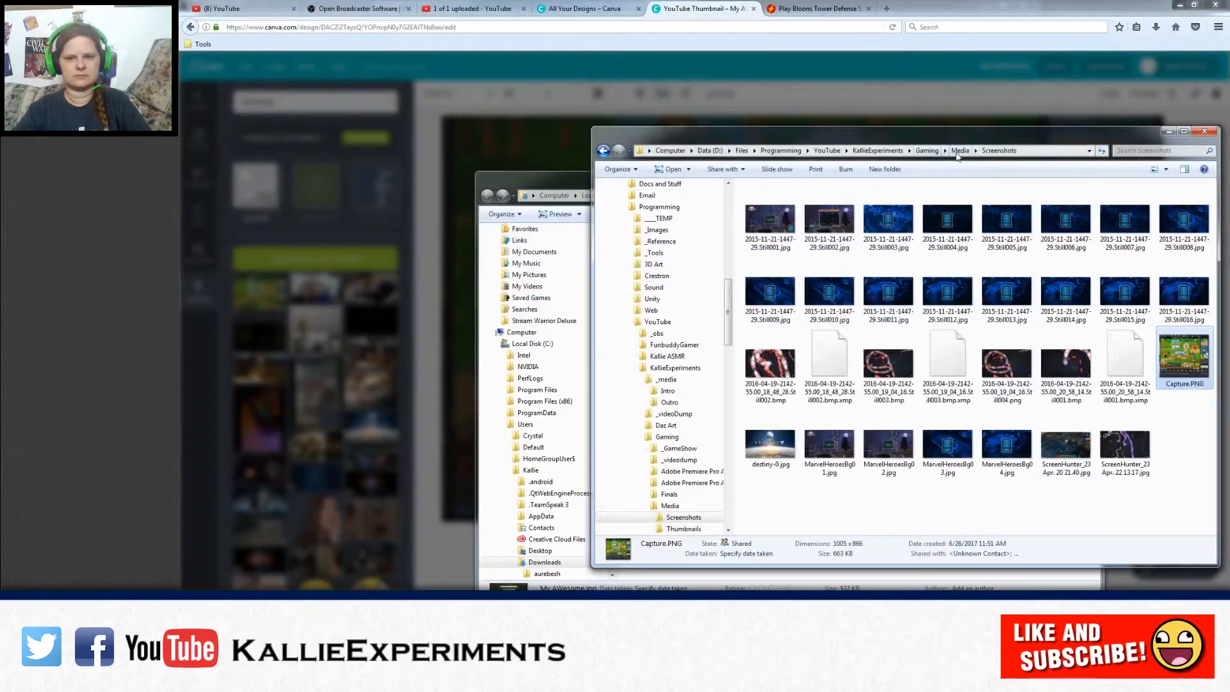
pyautogui.click(957, 156)
pyautogui.doubleClick(967, 197)
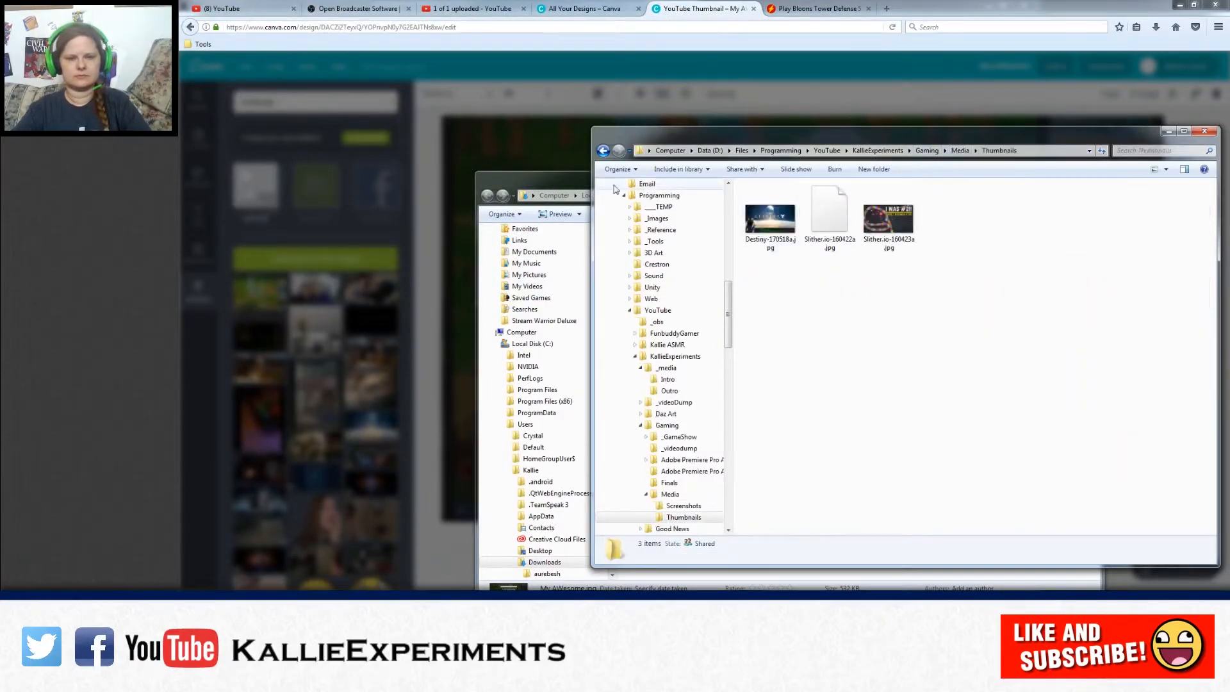
pyautogui.moveTo(578, 181); pyautogui.dragTo(571, 321)
pyautogui.moveTo(655, 386); pyautogui.dragTo(1028, 308)
pyautogui.click(811, 331)
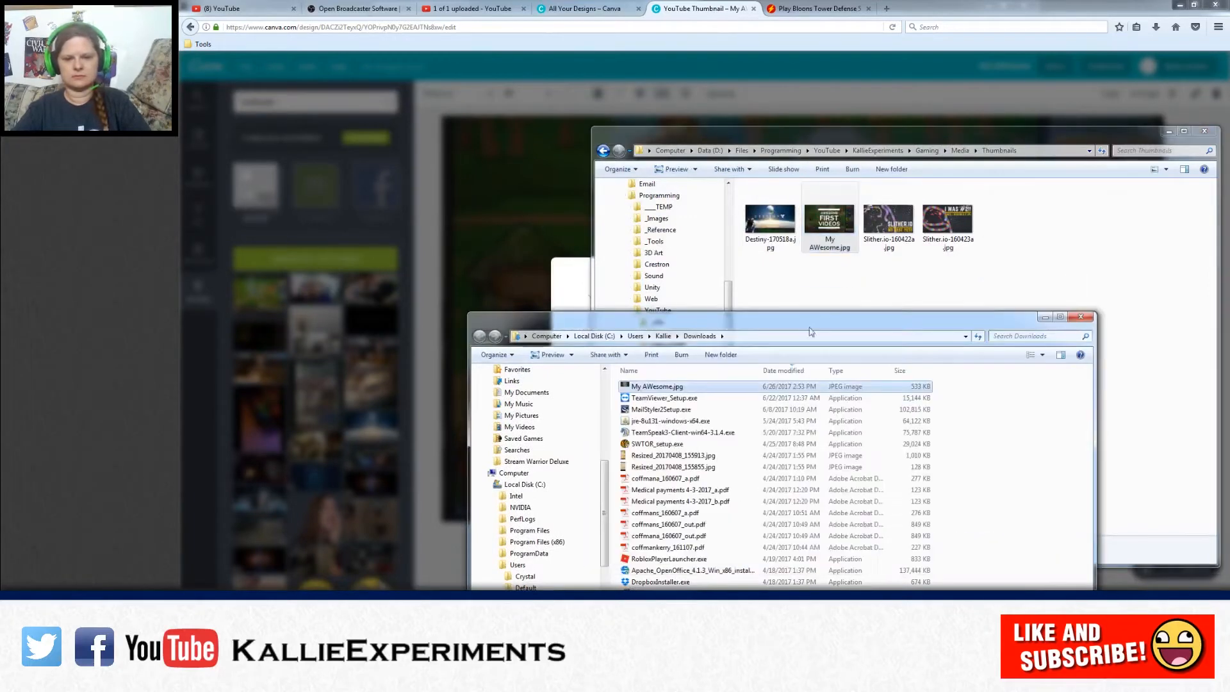
pyautogui.click(1080, 317)
pyautogui.moveTo(890, 143); pyautogui.dragTo(865, 76)
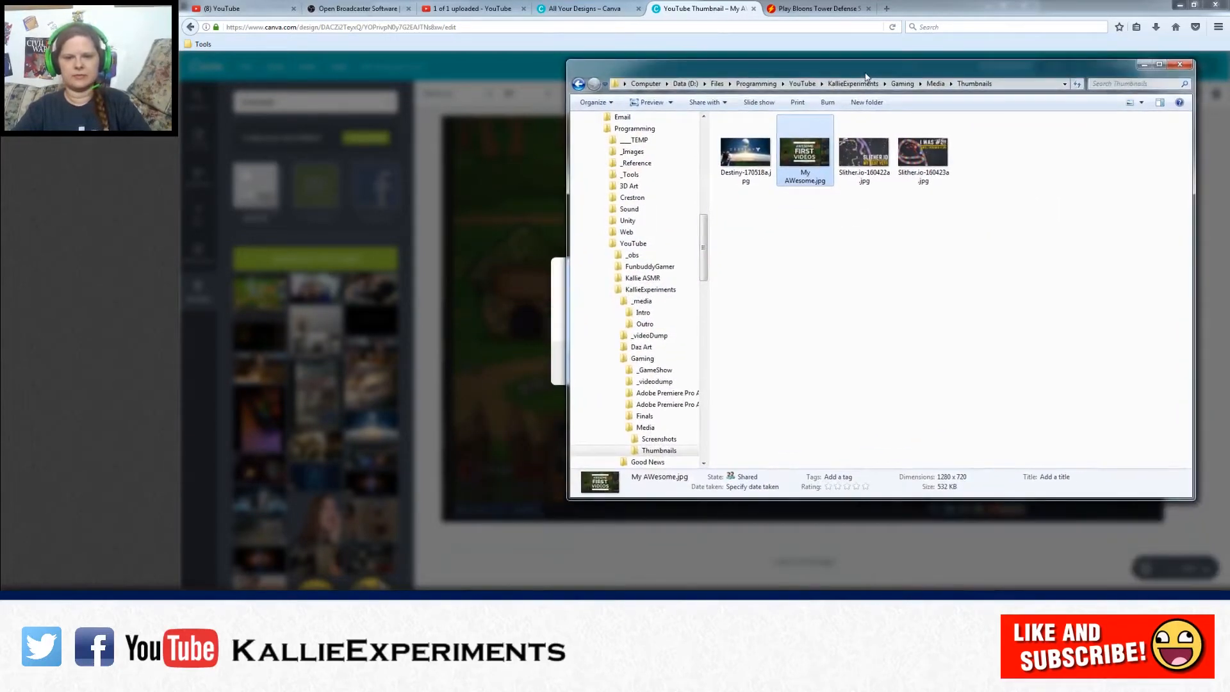
# Step: Return to the YouTube upload page and upload My AWesome.jpg from the Thumbnails folder as the video's custom thumbnail
pyautogui.hotkey('alt', 'Tab')
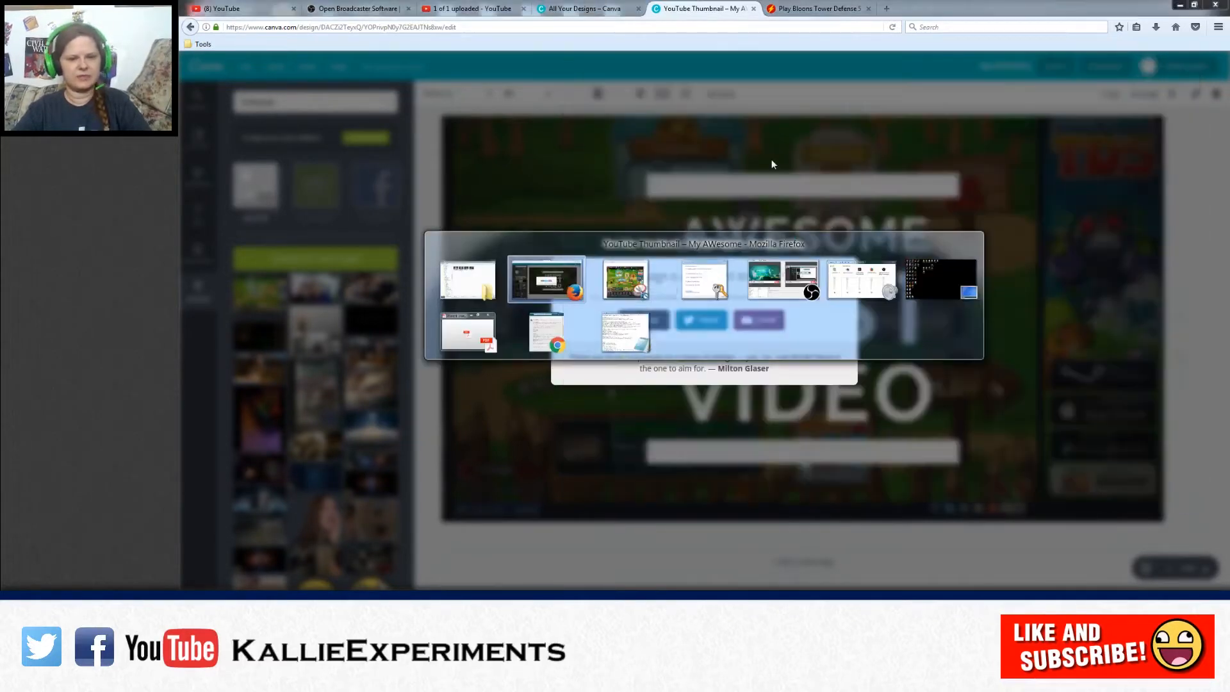
pyautogui.click(472, 6)
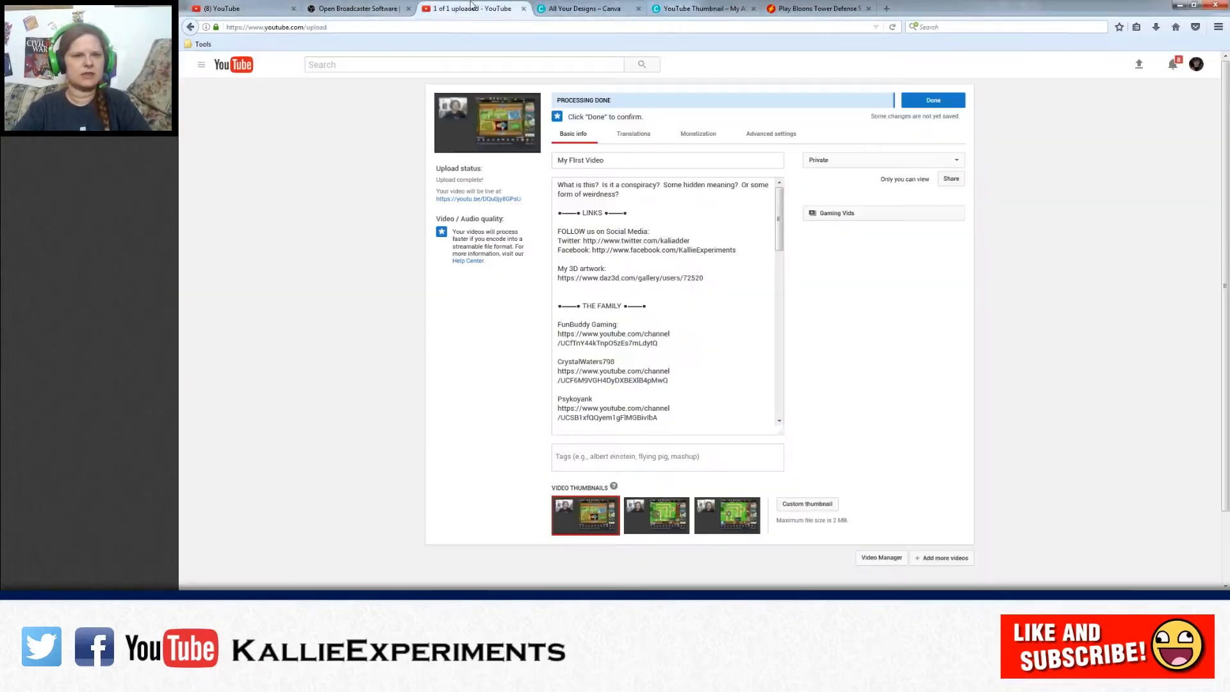
pyautogui.click(807, 504)
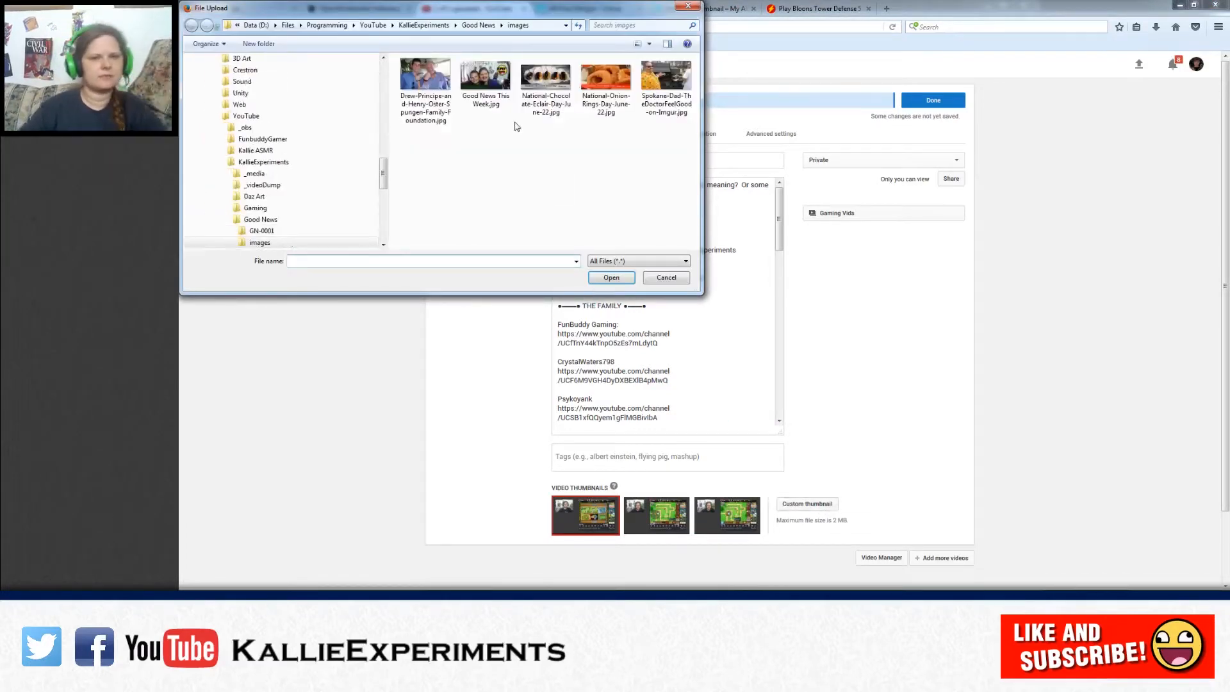
pyautogui.hotkey('alt', 'Tab')
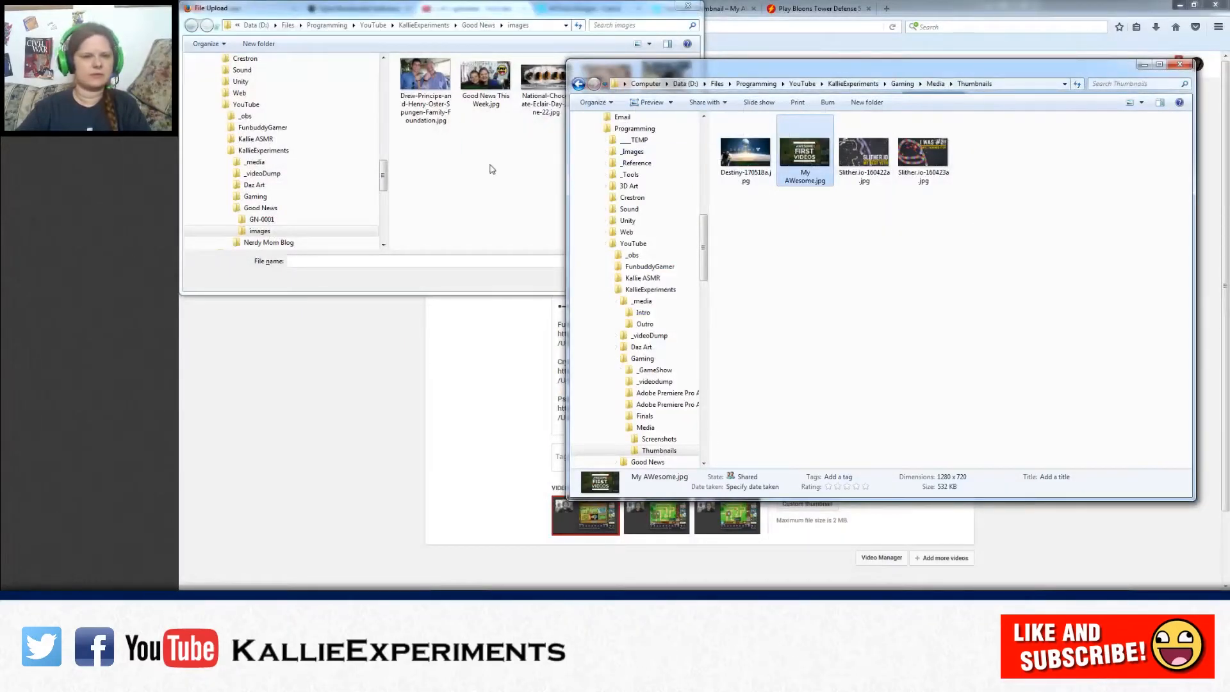
pyautogui.moveTo(491, 169); pyautogui.dragTo(473, 195)
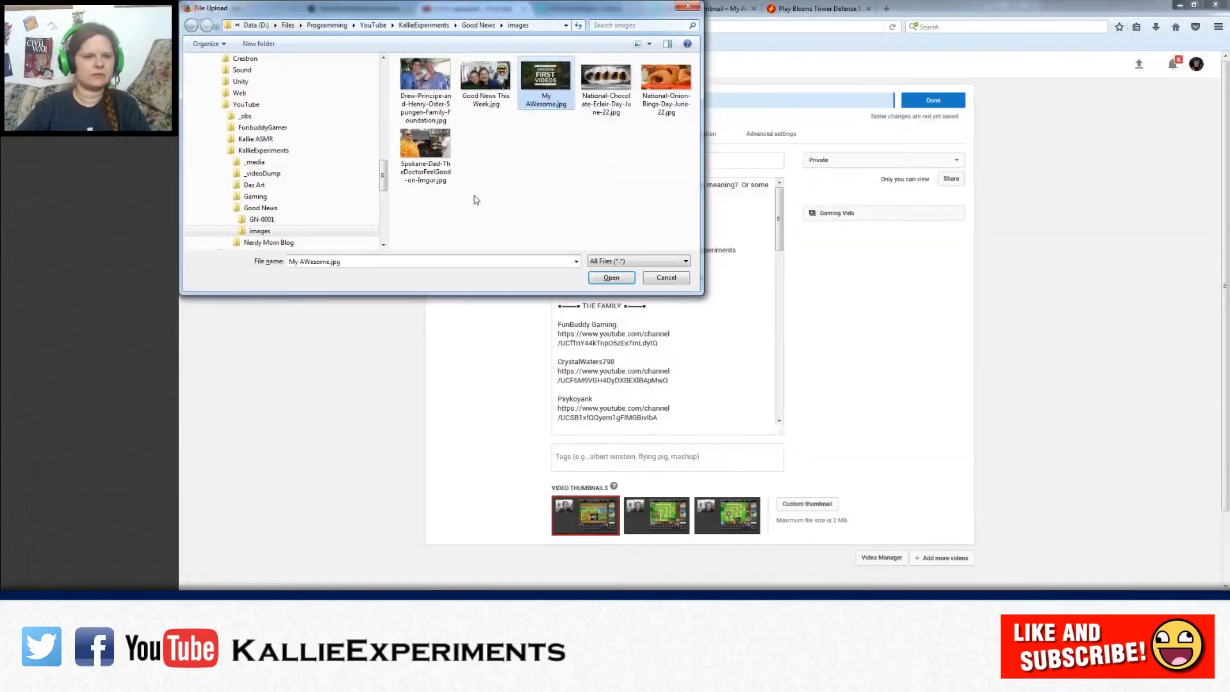
pyautogui.click(610, 277)
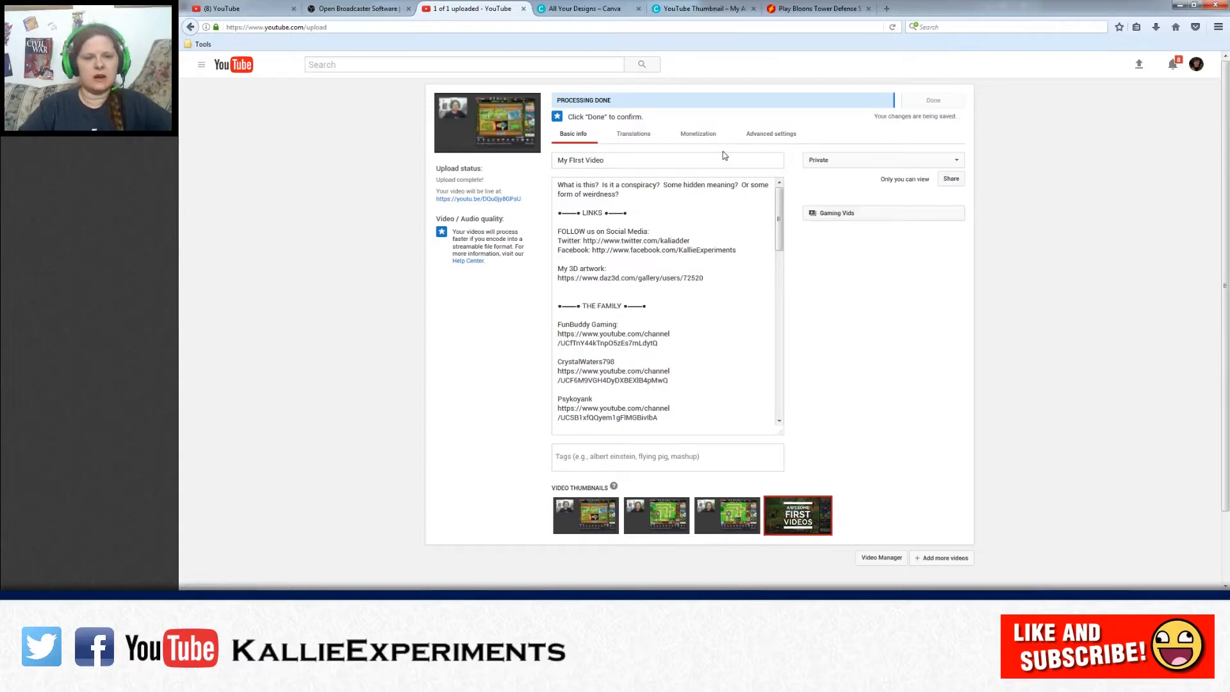
# Step: Review the video description's opening text and its LINKS section with the social media and 3D artwork links
pyautogui.moveTo(643, 159); pyautogui.dragTo(637, 228)
pyautogui.click(610, 207)
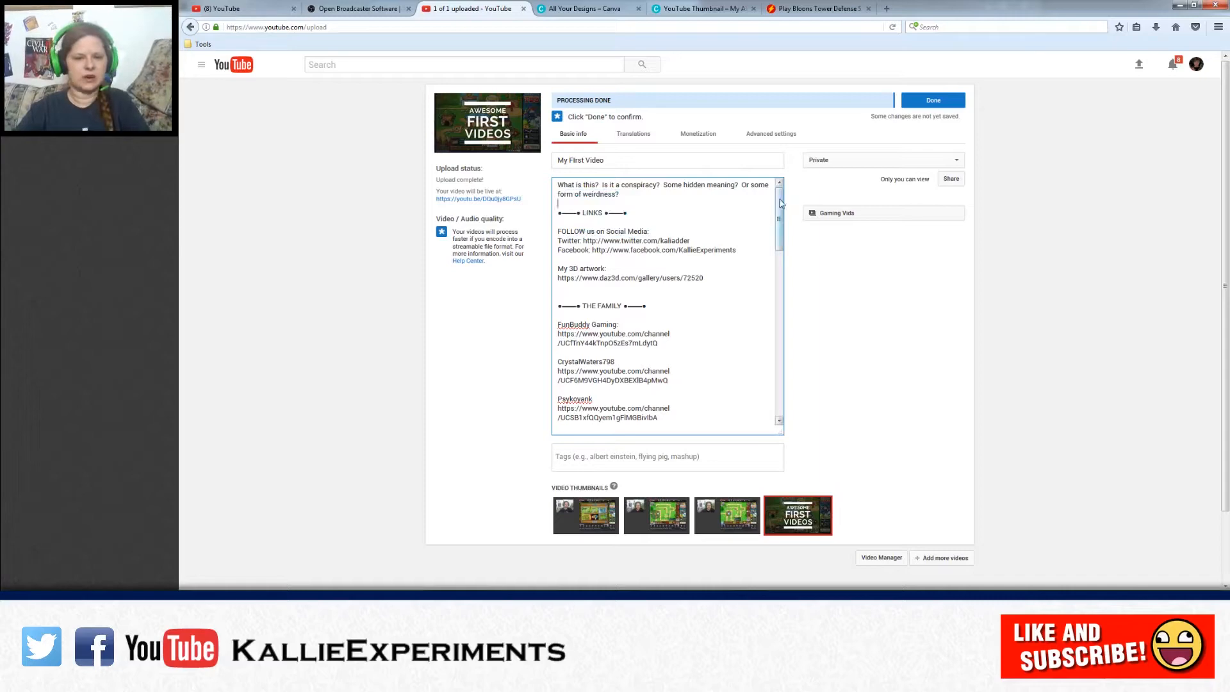
pyautogui.moveTo(778, 218); pyautogui.dragTo(775, 185)
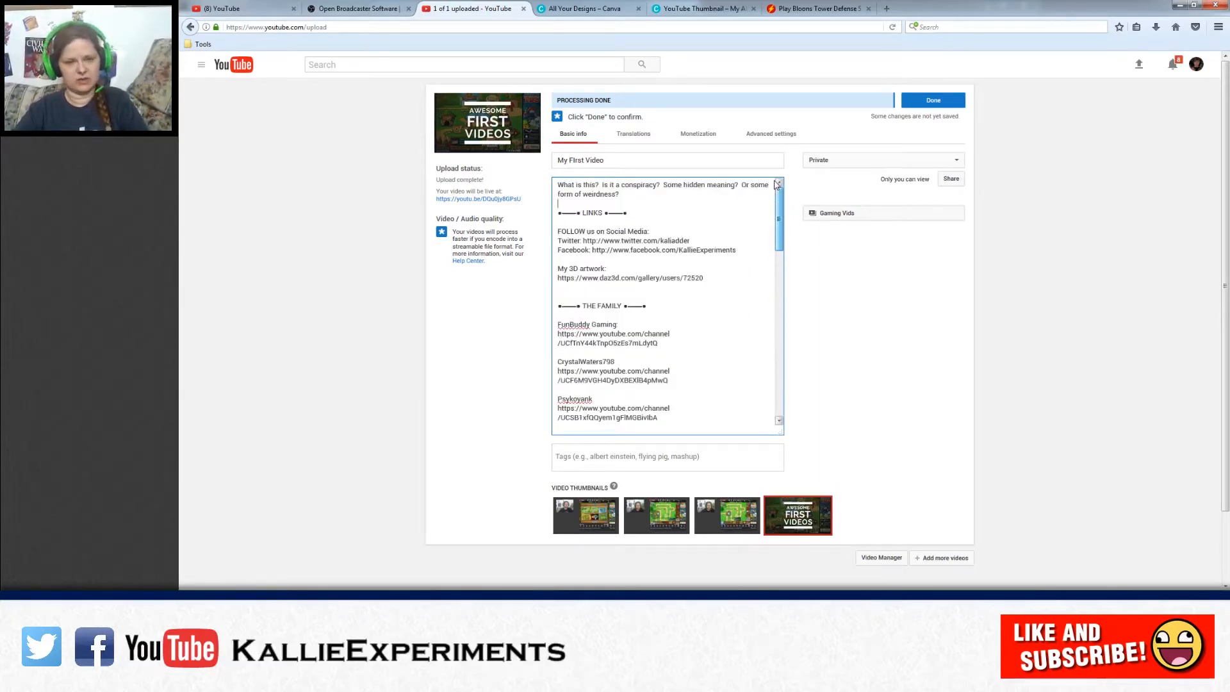
pyautogui.moveTo(625, 194); pyautogui.dragTo(528, 178)
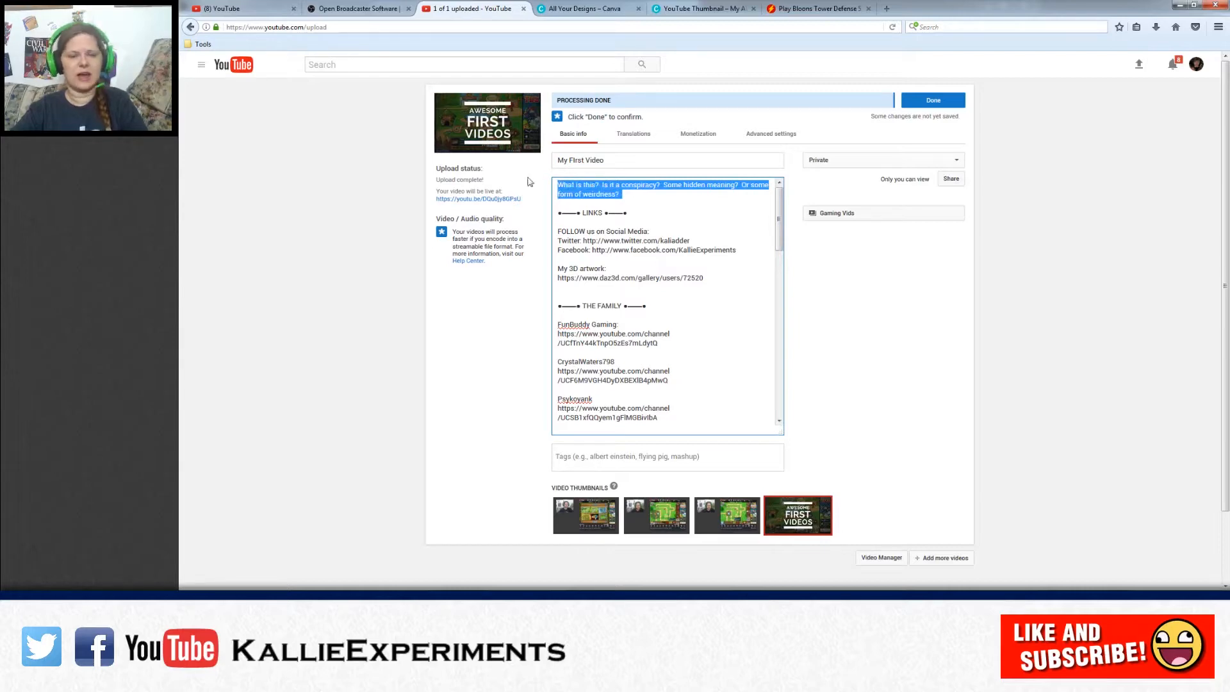
pyautogui.scroll(-1, 781, 210)
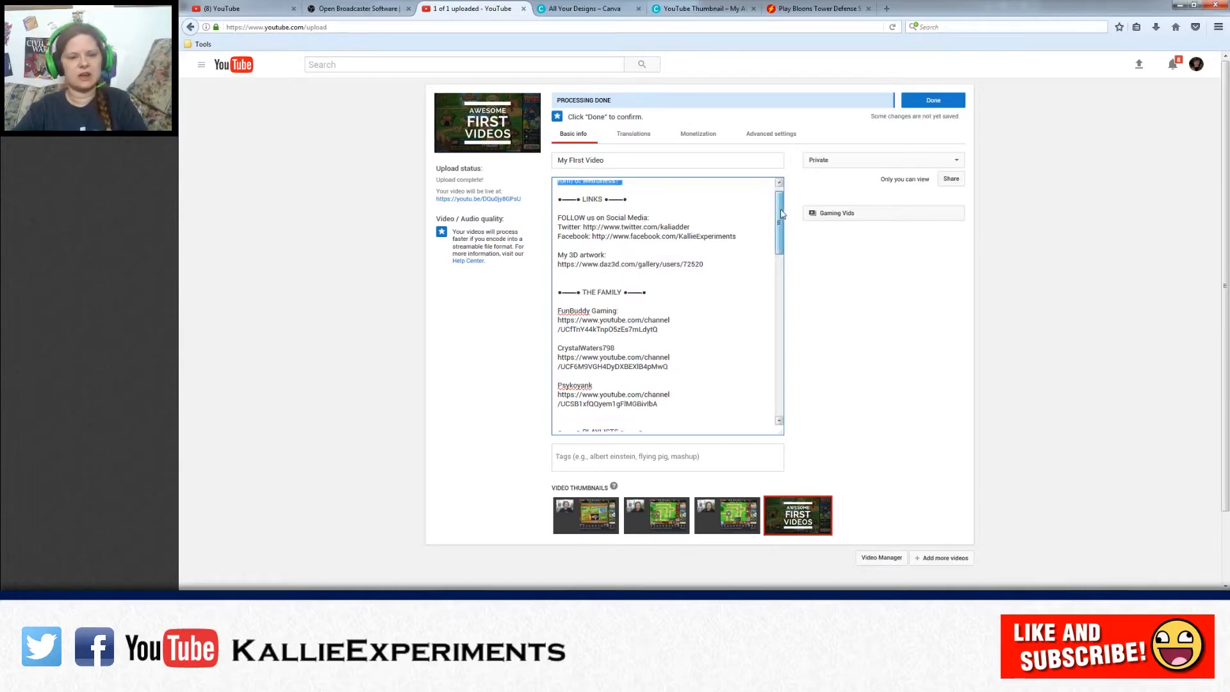
pyautogui.moveTo(564, 195); pyautogui.dragTo(707, 265)
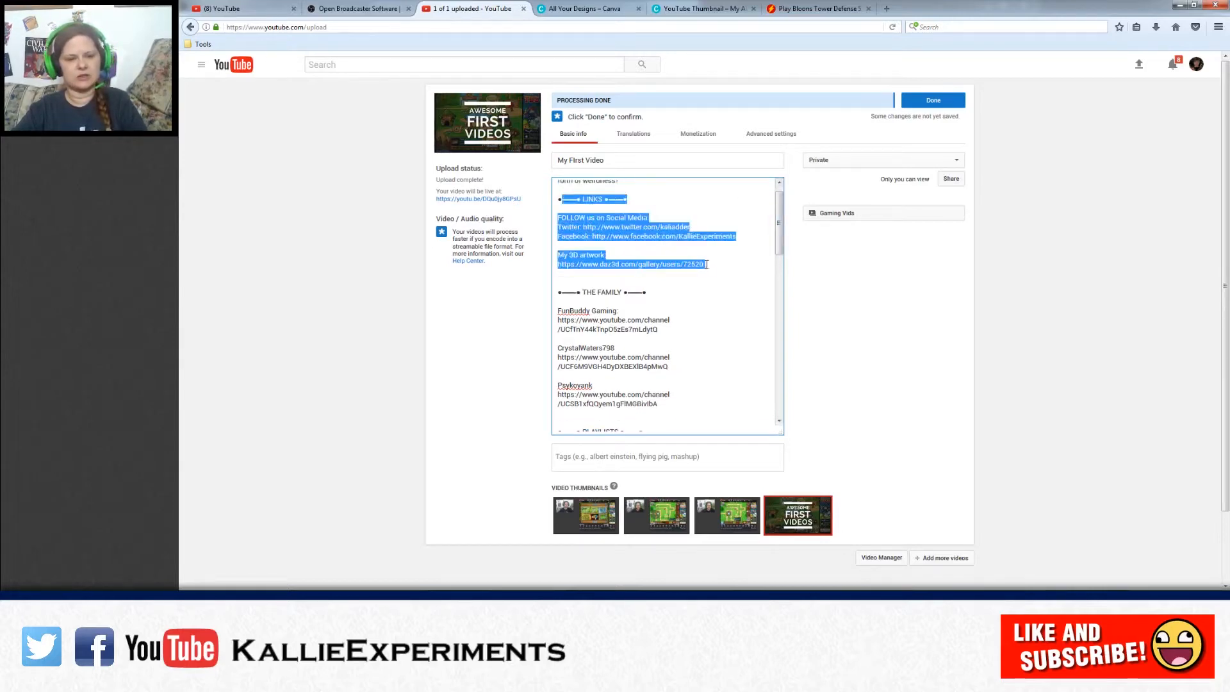
pyautogui.click(741, 224)
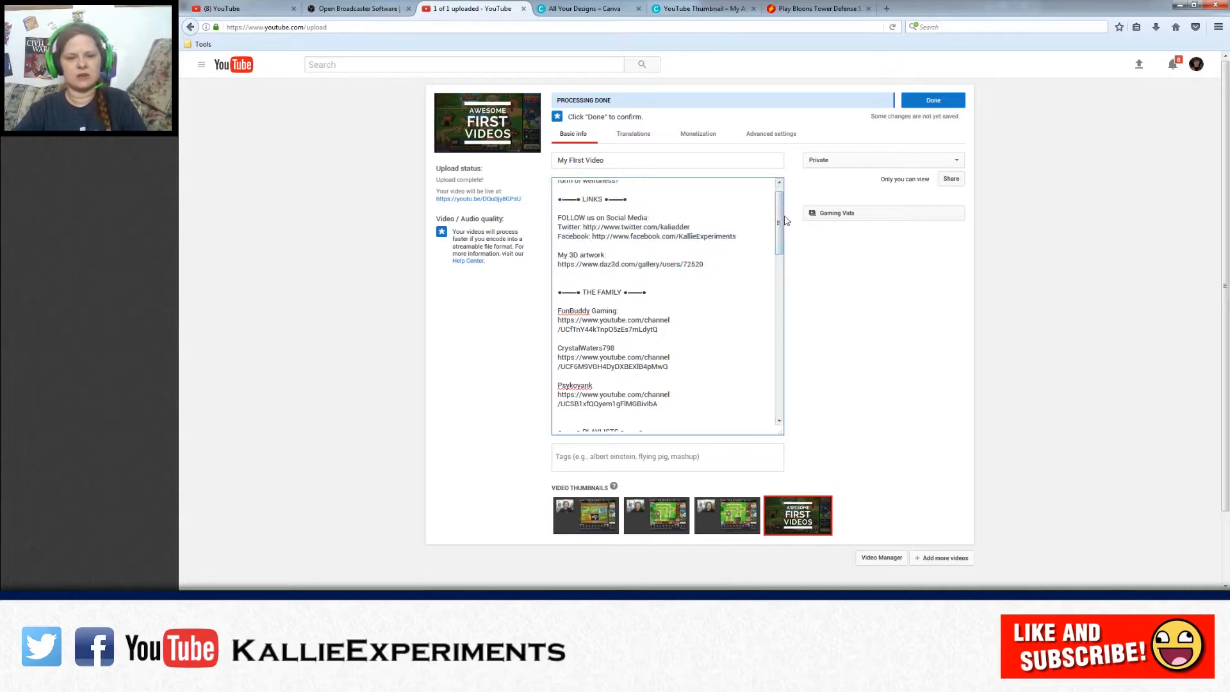
# Step: Look over THE FAMILY section of the description and delete the Totally Random playlist entry from the PLAYLISTS section
pyautogui.scroll(-3, 746, 230)
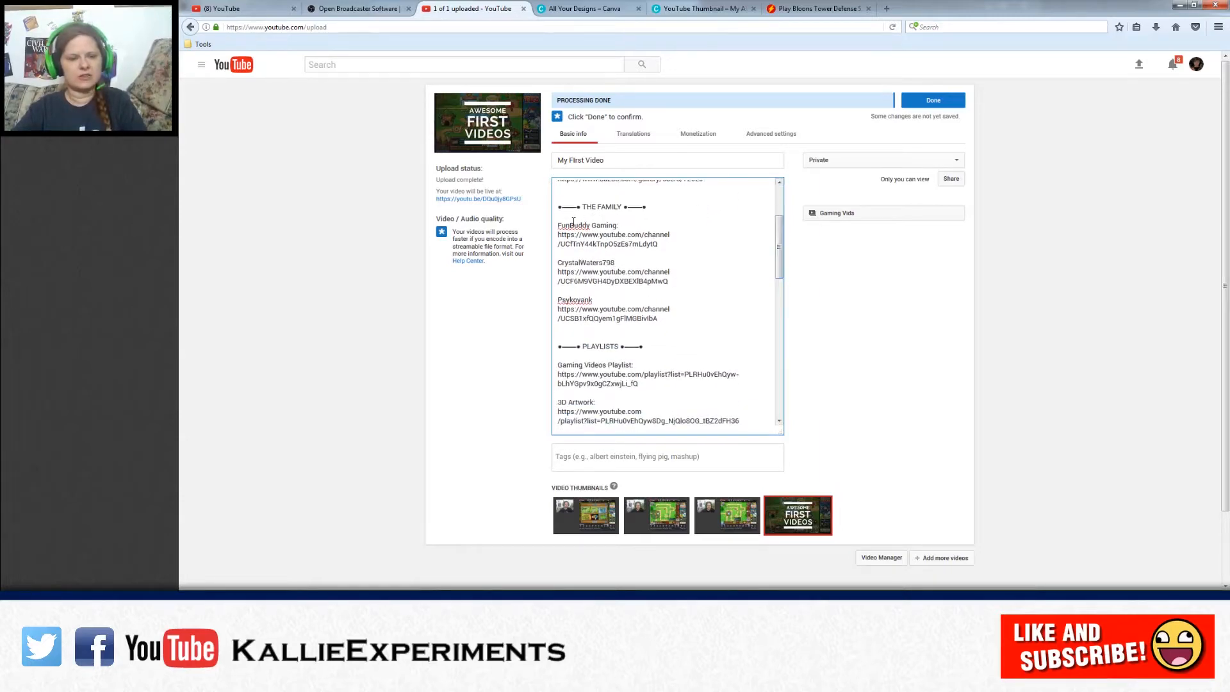
pyautogui.moveTo(574, 221); pyautogui.dragTo(670, 321)
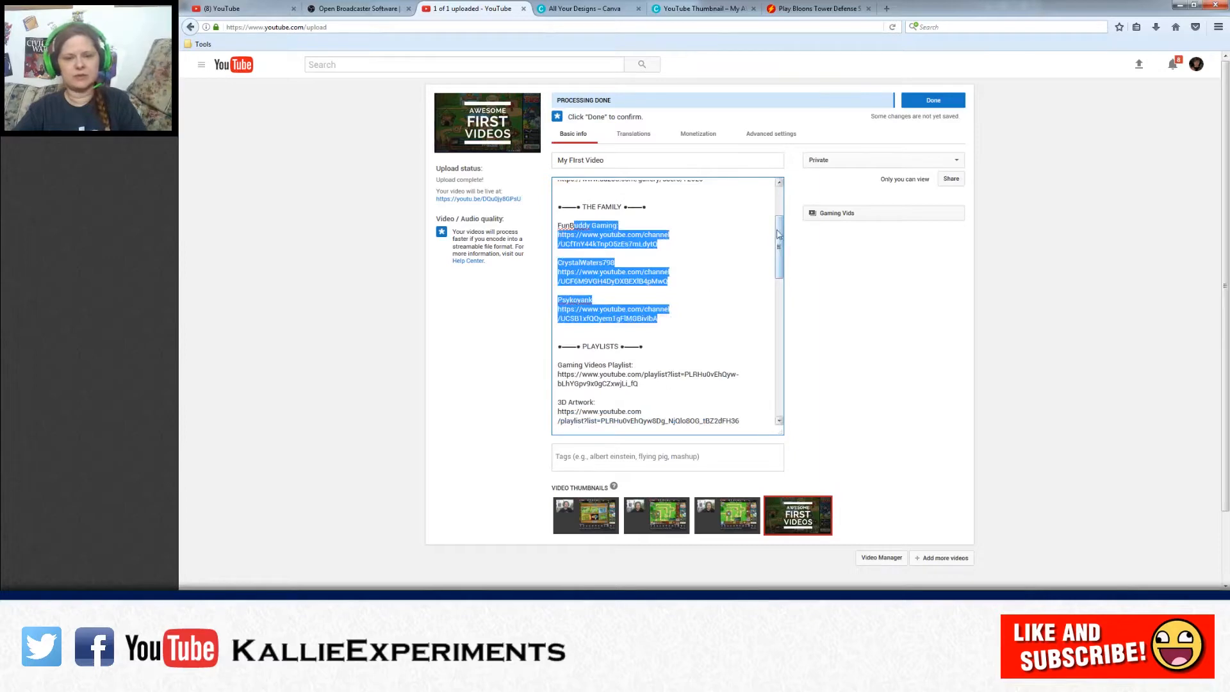
pyautogui.scroll(-5, 703, 292)
pyautogui.moveTo(600, 215); pyautogui.dragTo(558, 358)
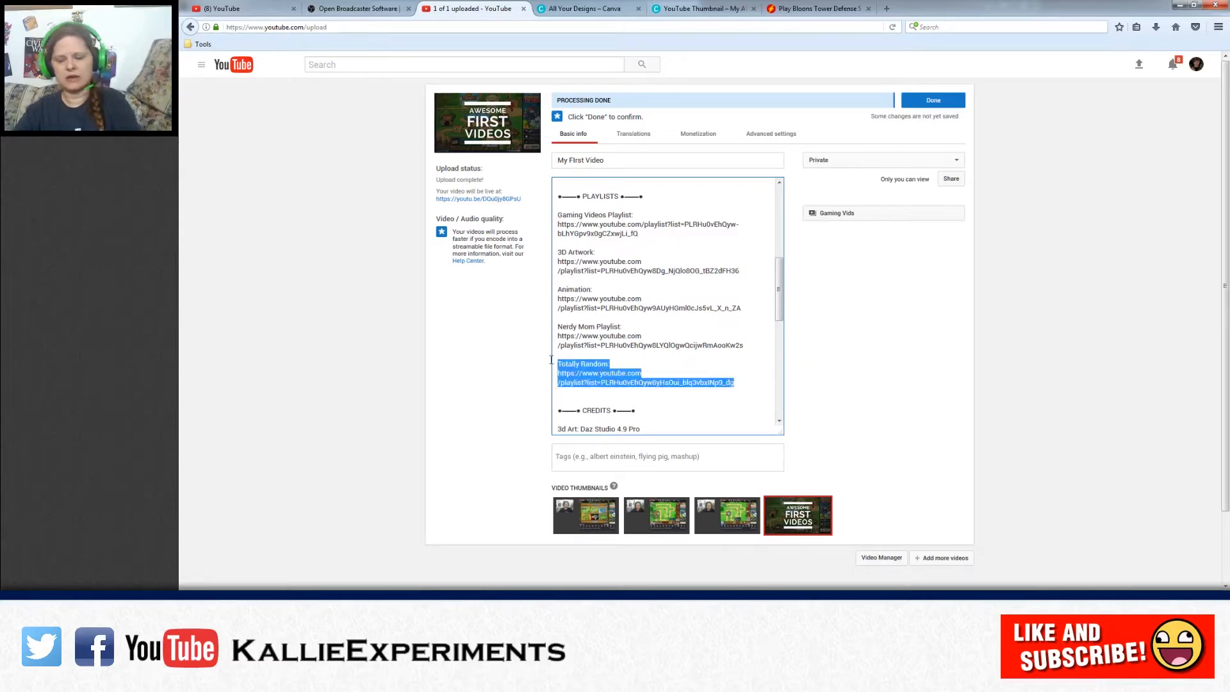
pyautogui.press('BackSpace')
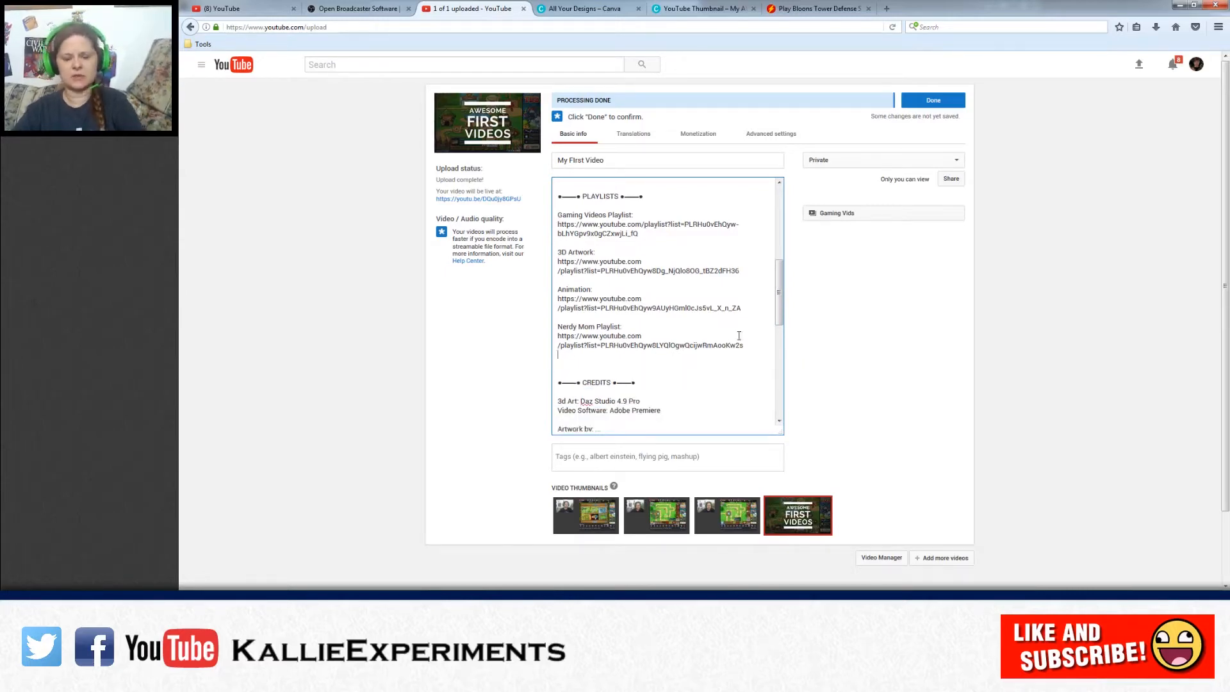
# Step: Review the description's CREDITS section, highlighting its lines from the 3D art and video software credits onward
pyautogui.moveTo(783, 292); pyautogui.dragTo(784, 344)
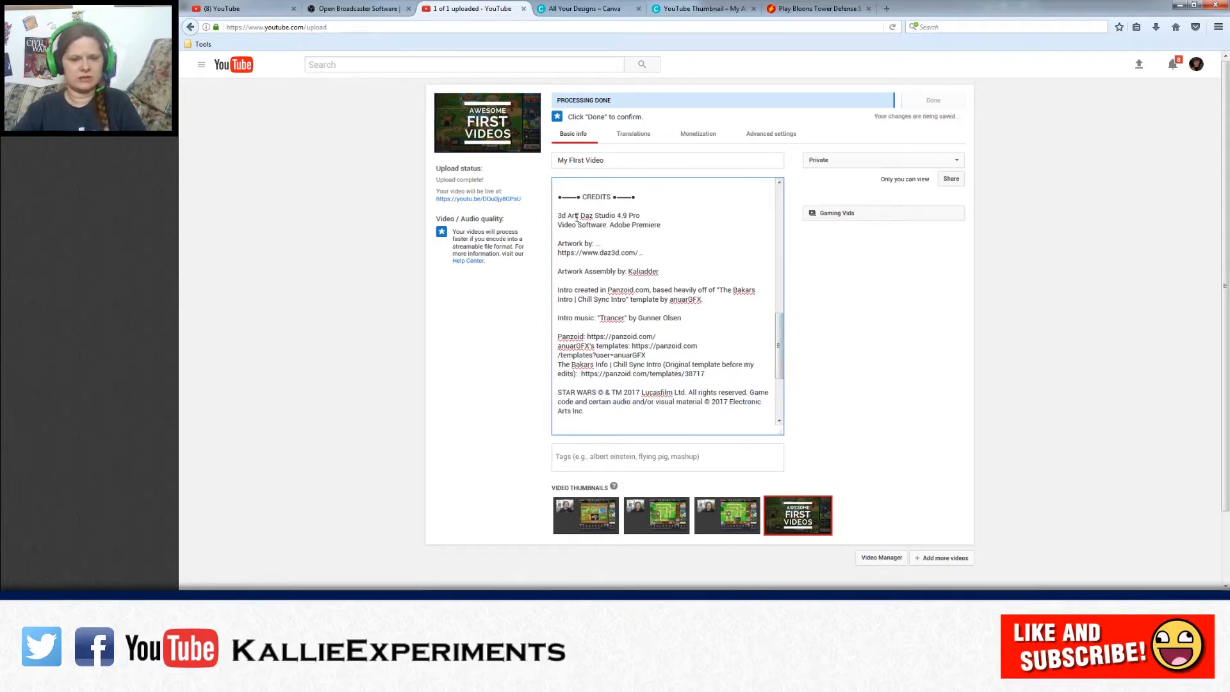
pyautogui.hotkey('shift', 'Down')
pyautogui.hotkey('shift', 'Down')
pyautogui.hotkey('shift', 'Down')
pyautogui.hotkey('shift', 'Down')
pyautogui.hotkey('shift', 'Down')
pyautogui.hotkey('shift', 'Down')
pyautogui.hotkey('shift', 'Down')
pyautogui.hotkey('shift', 'Down')
pyautogui.hotkey('shift', 'Down')
pyautogui.hotkey('shift', 'Down')
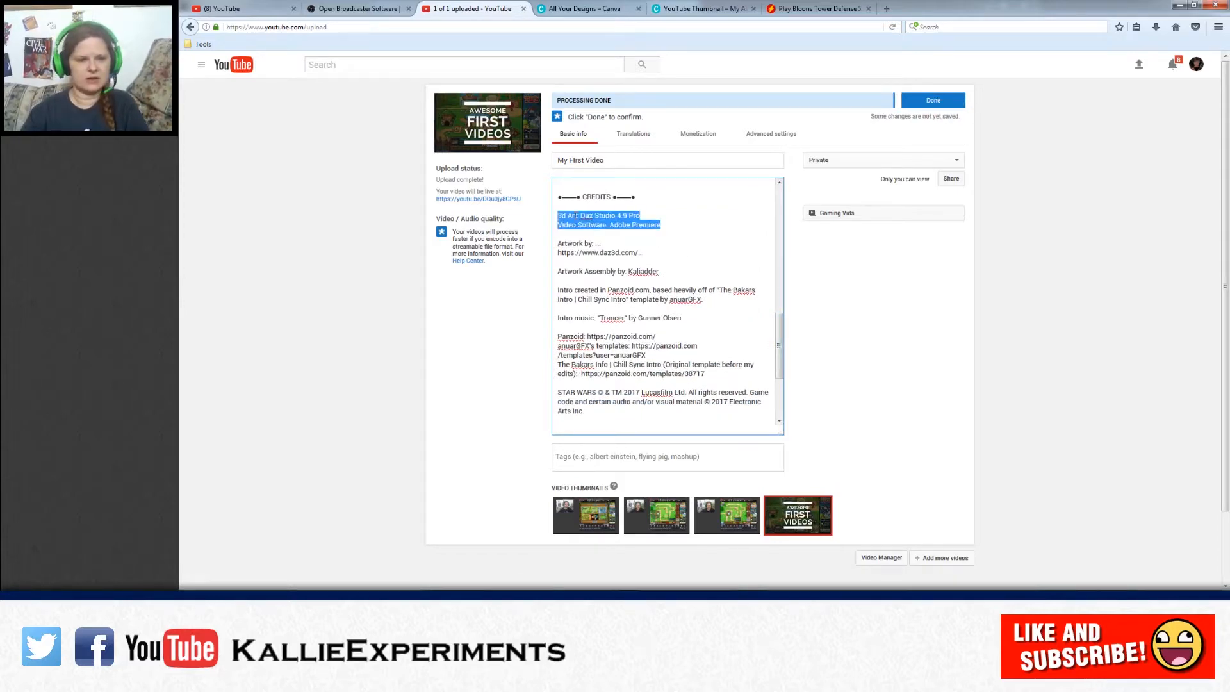
pyautogui.hotkey('shift', 'Down')
pyautogui.hotkey('shift', 'Down')
pyautogui.hotkey('shift', 'Down')
pyautogui.hotkey('shift', 'Down')
pyautogui.hotkey('shift', 'Down')
pyautogui.hotkey('shift', 'Down')
pyautogui.hotkey('shift', 'Down')
pyautogui.hotkey('shift', 'Down')
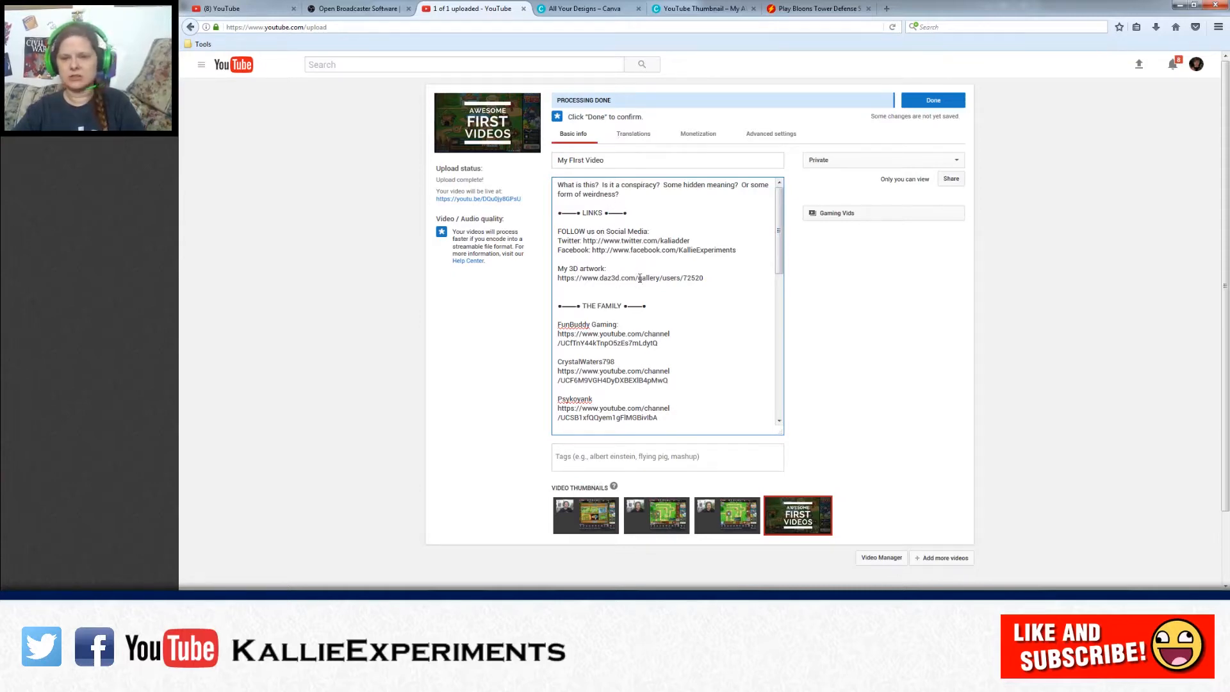
# Step: Review the video's privacy options, keep it set to Private, and finish the upload
pyautogui.click(833, 163)
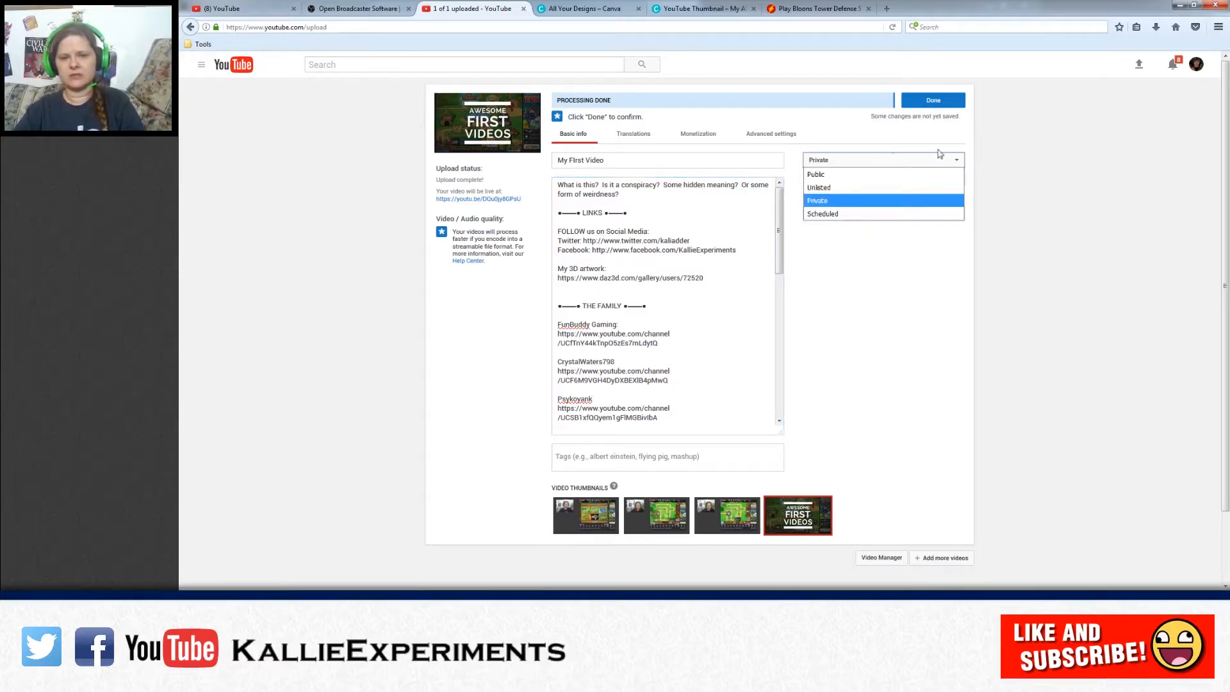
pyautogui.click(1003, 167)
pyautogui.click(849, 161)
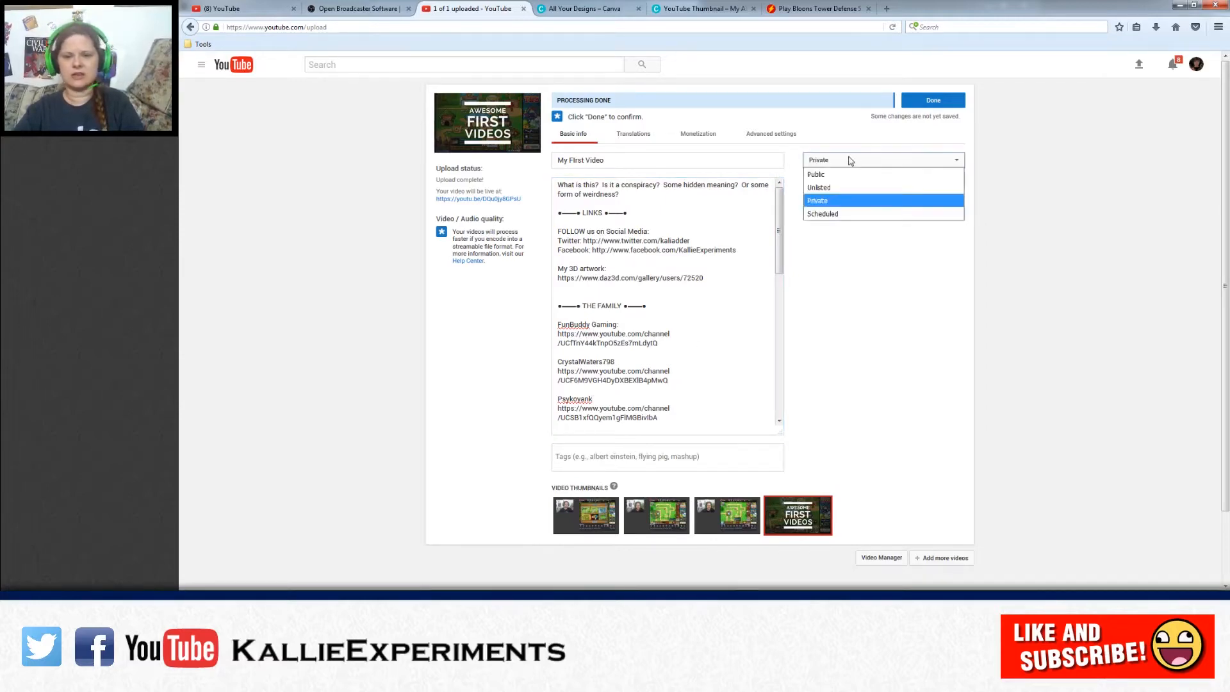
pyautogui.click(884, 160)
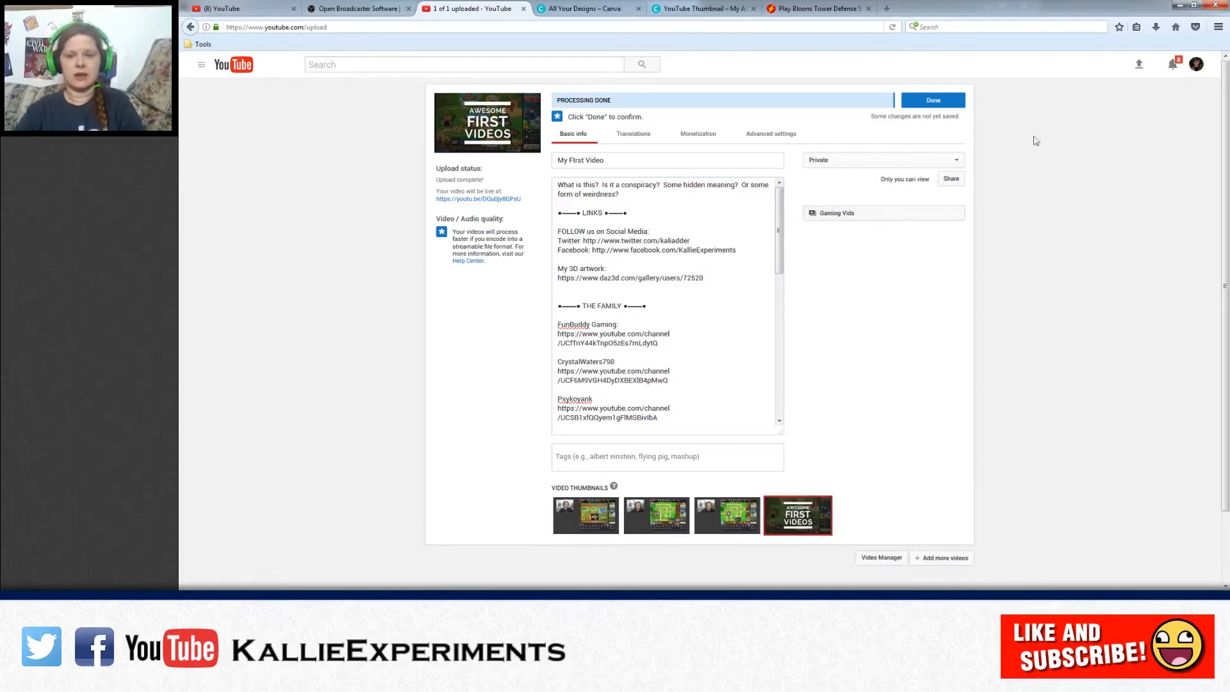
pyautogui.click(935, 102)
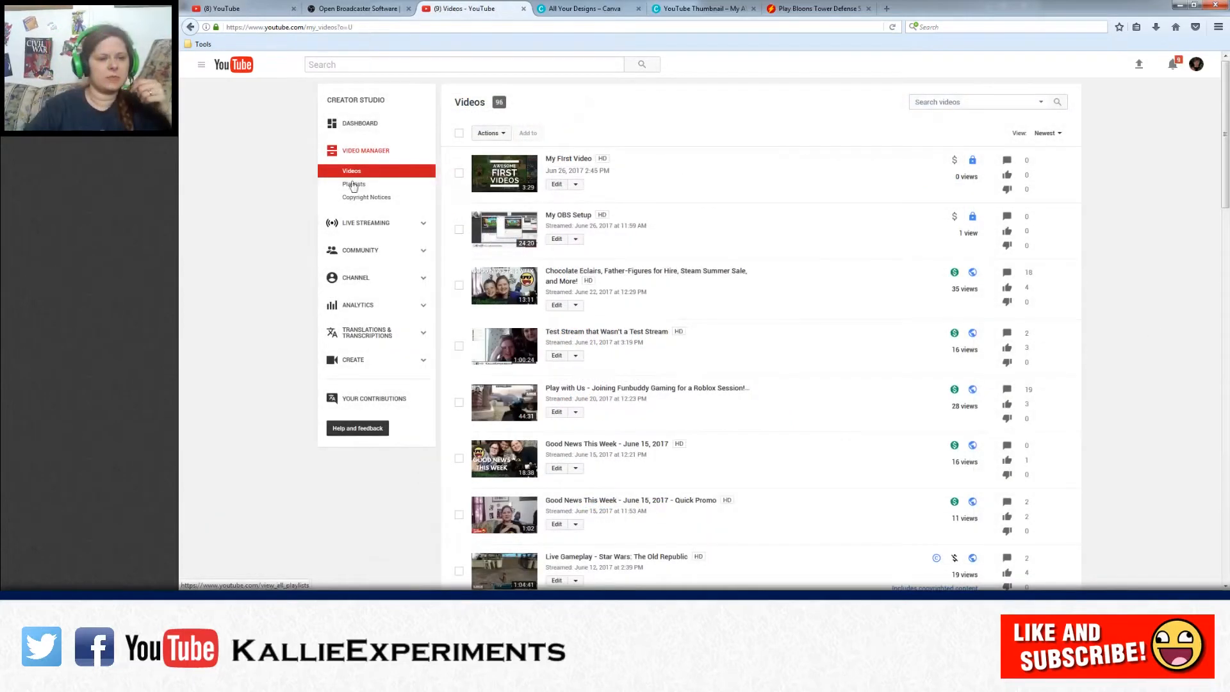
# Step: Open My First Video for editing from the video list and start trimming it in Enhancements
pyautogui.click(357, 175)
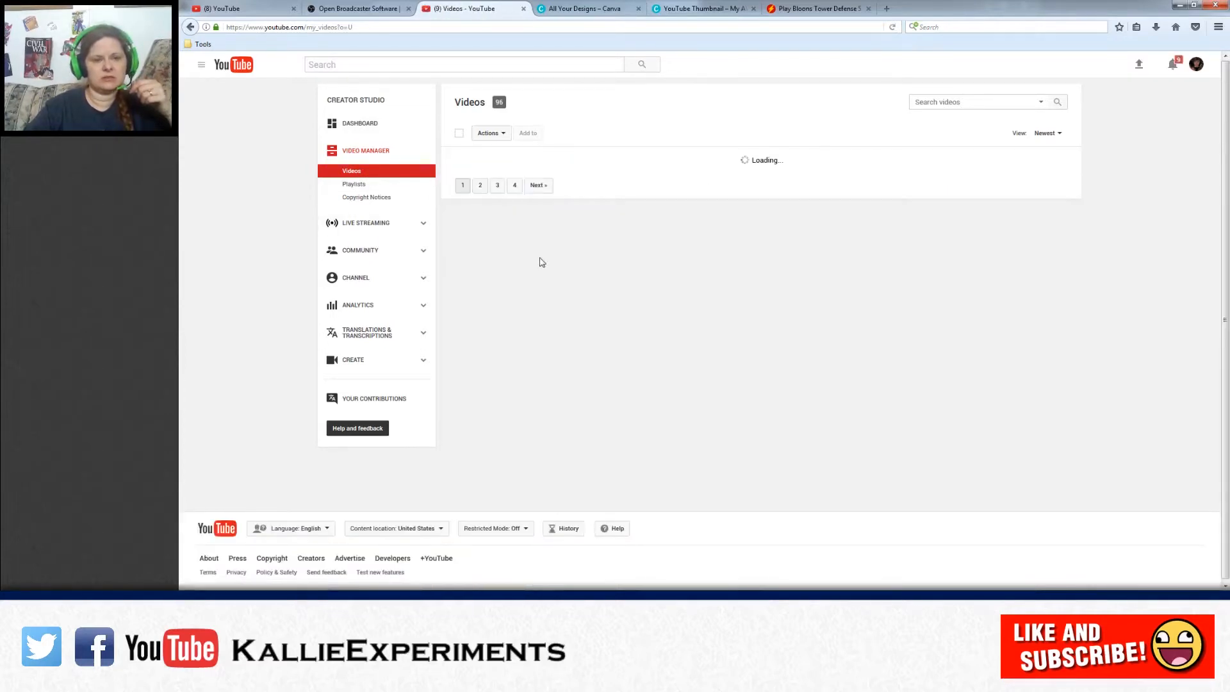
pyautogui.click(557, 185)
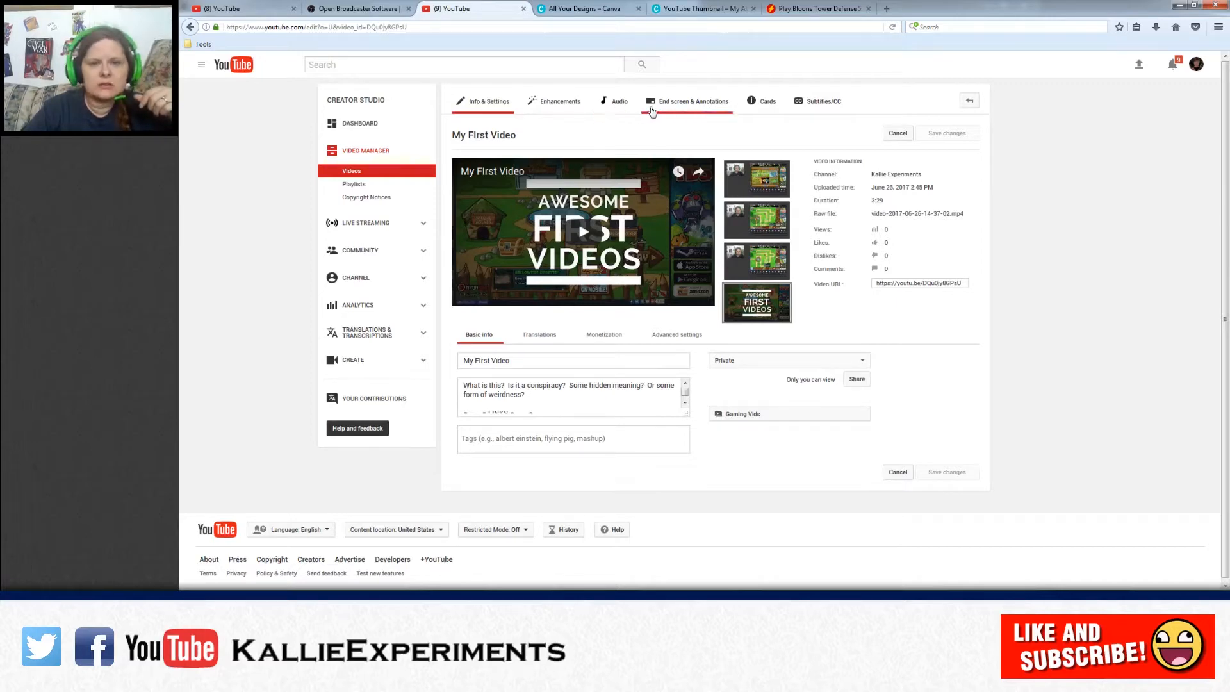
pyautogui.click(558, 104)
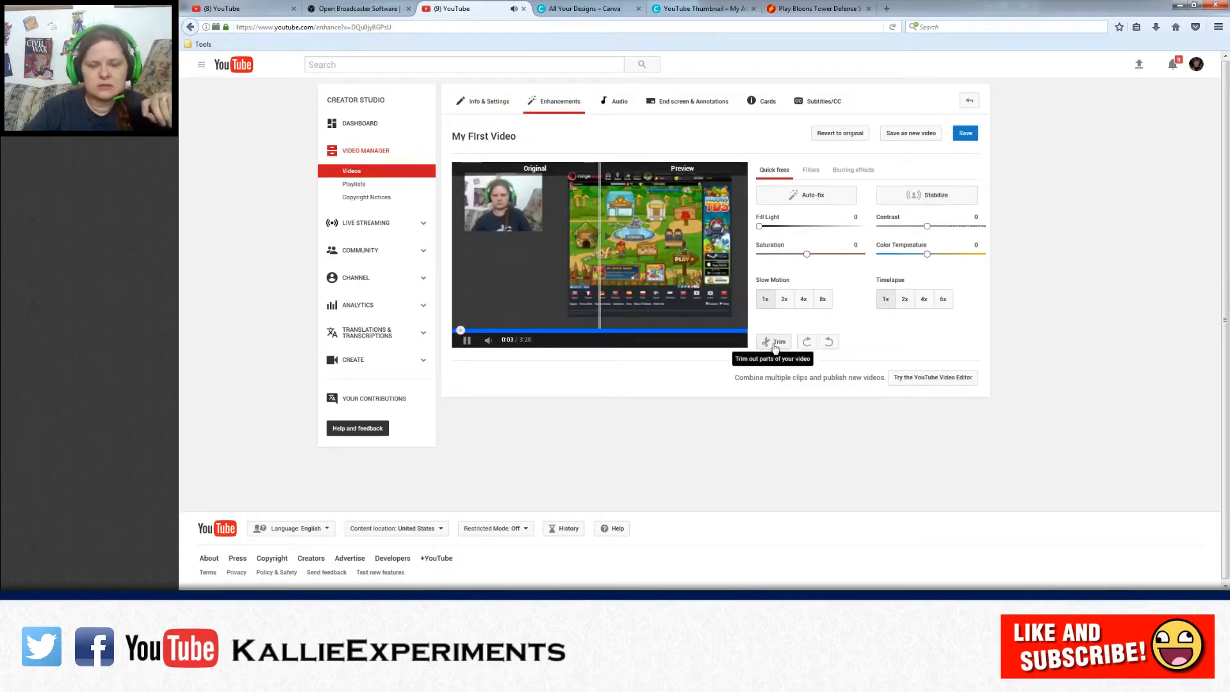
pyautogui.click(775, 346)
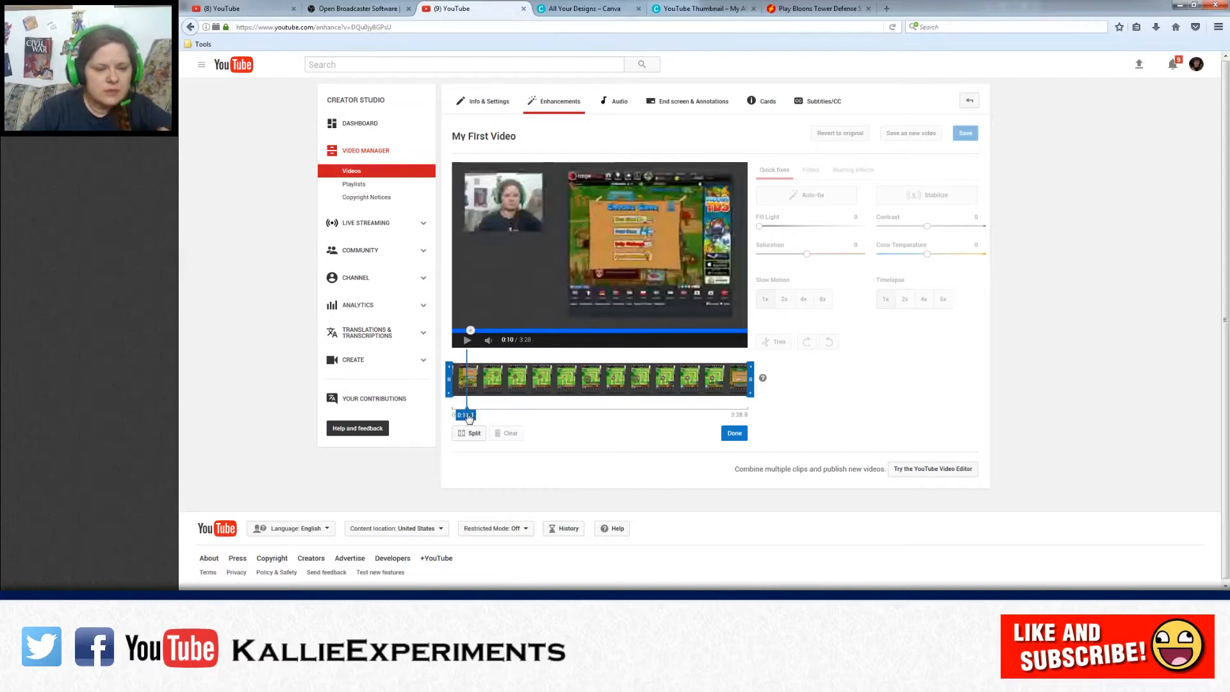
# Step: Trim the video so that it starts at about 0:07 and ends at about 3:25
pyautogui.click(454, 330)
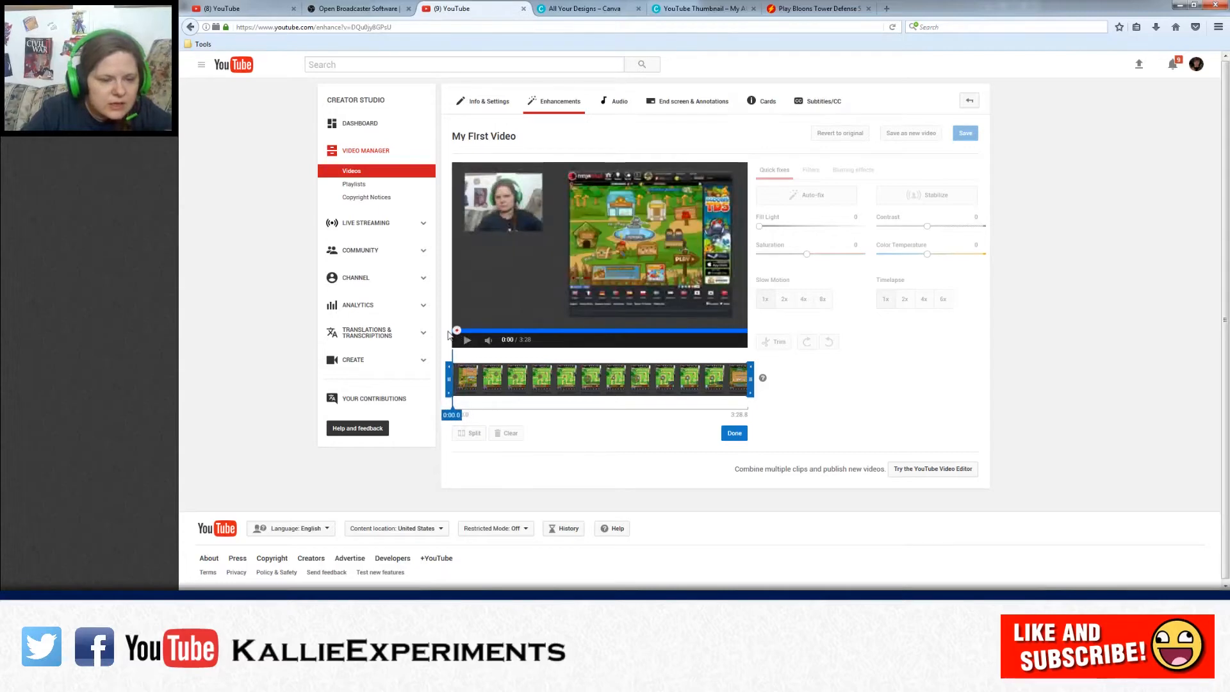
pyautogui.moveTo(474, 332); pyautogui.dragTo(450, 330)
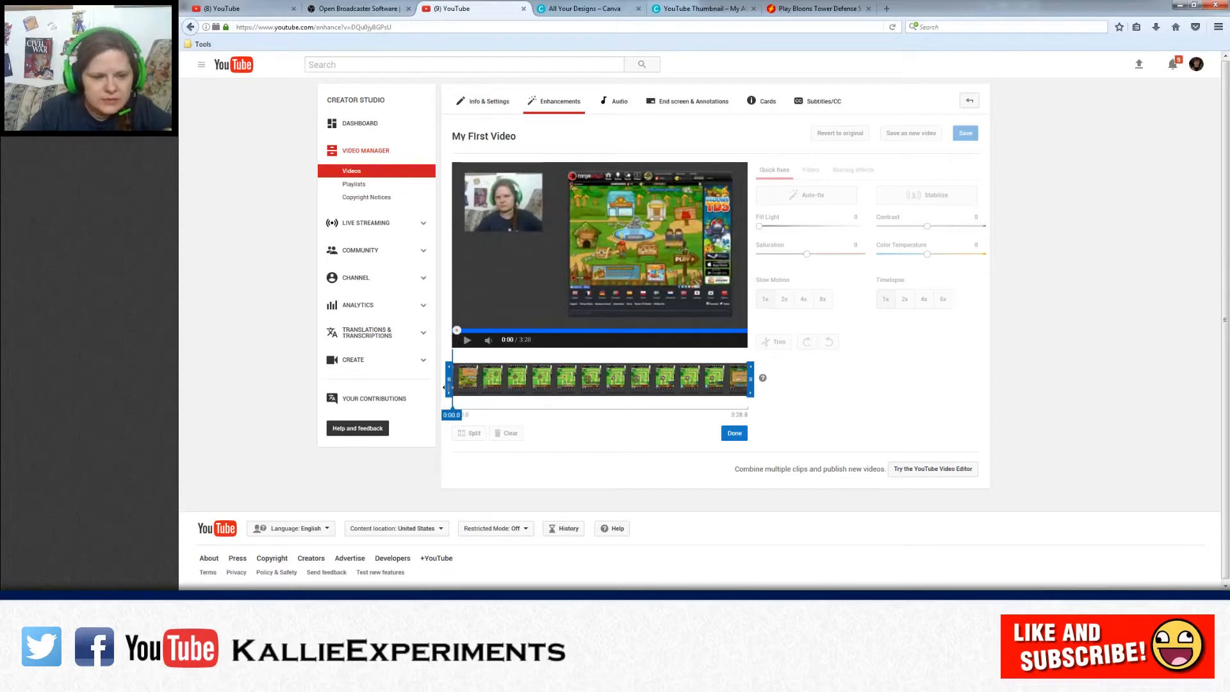
pyautogui.moveTo(444, 387)
pyautogui.mouseDown()
pyautogui.moveTo(459, 385)
pyautogui.moveTo(459, 398)
pyautogui.mouseUp()
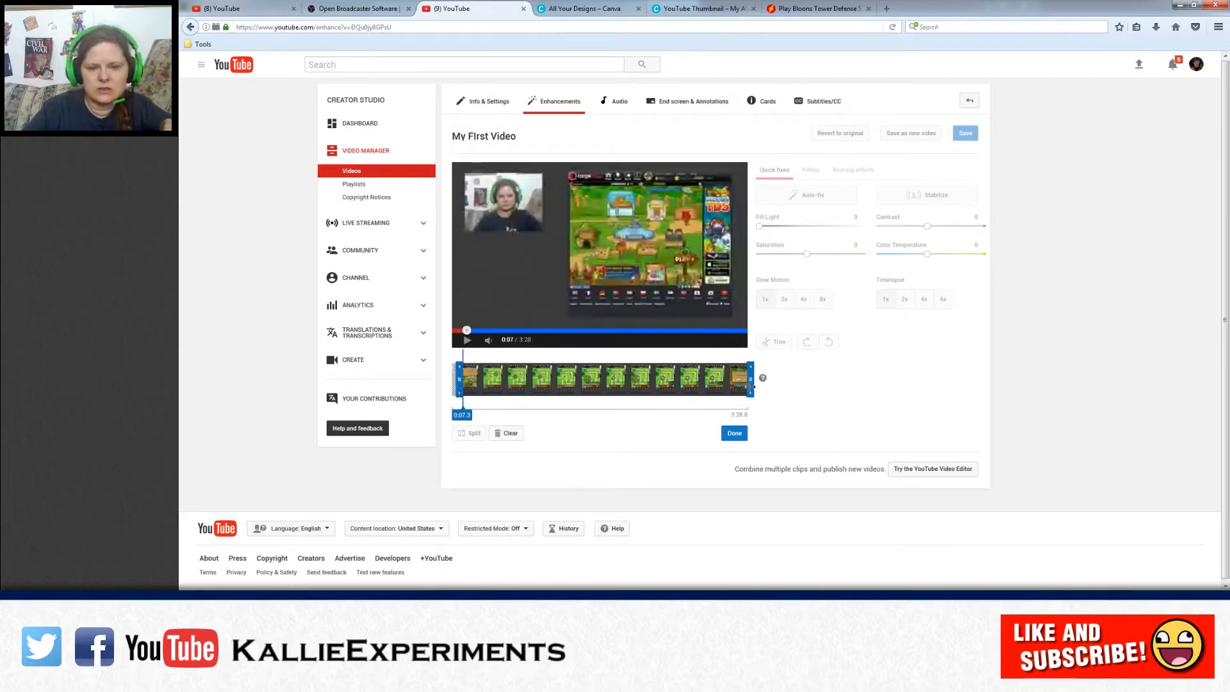
pyautogui.moveTo(752, 384); pyautogui.dragTo(747, 384)
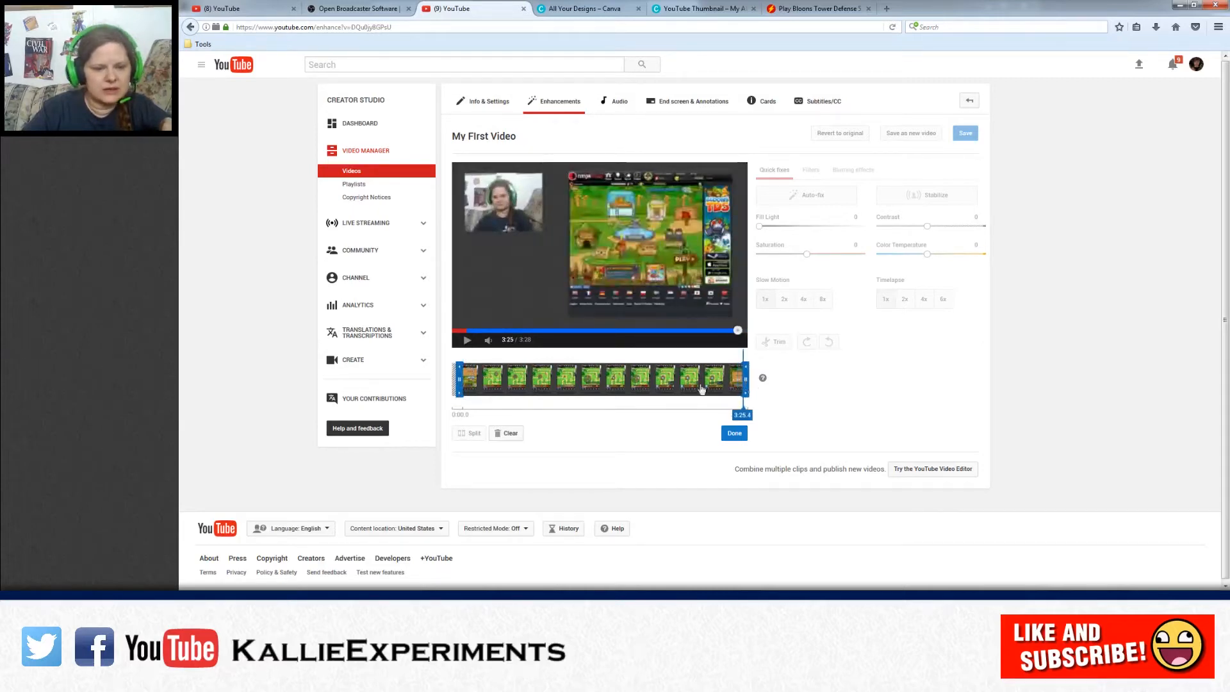
# Step: Split the video at about 1:14 and shorten the first segment to end at about 1:08, cutting out the part between
pyautogui.click(559, 330)
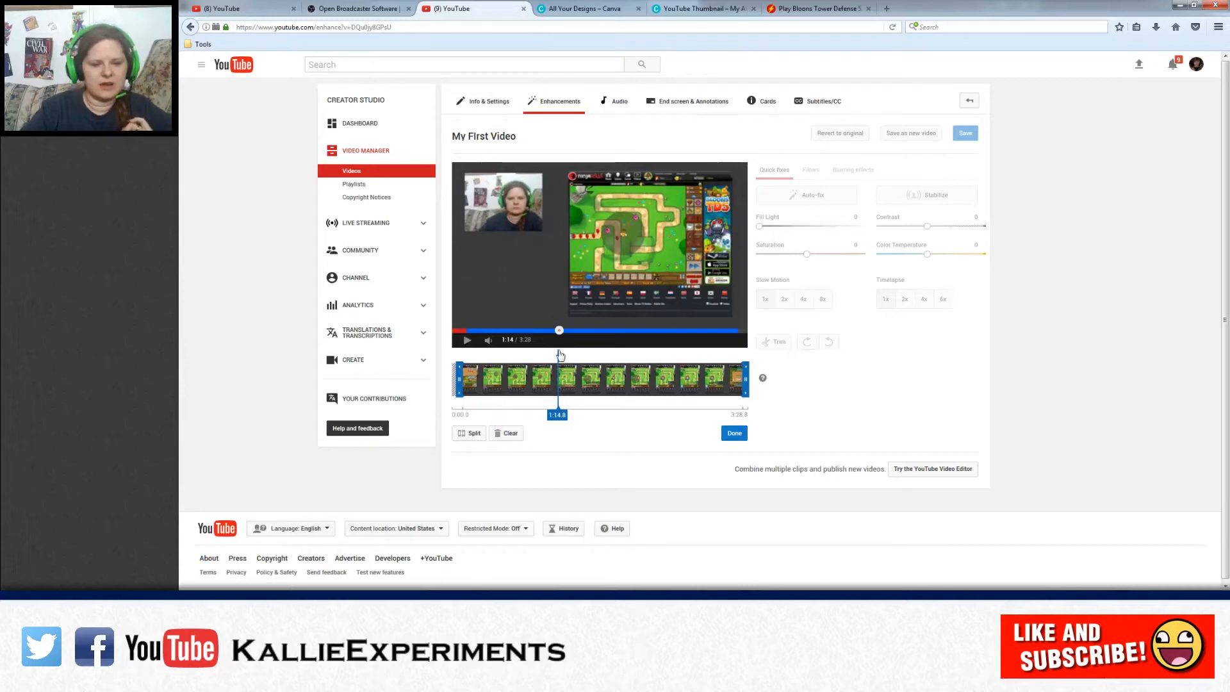
pyautogui.click(465, 434)
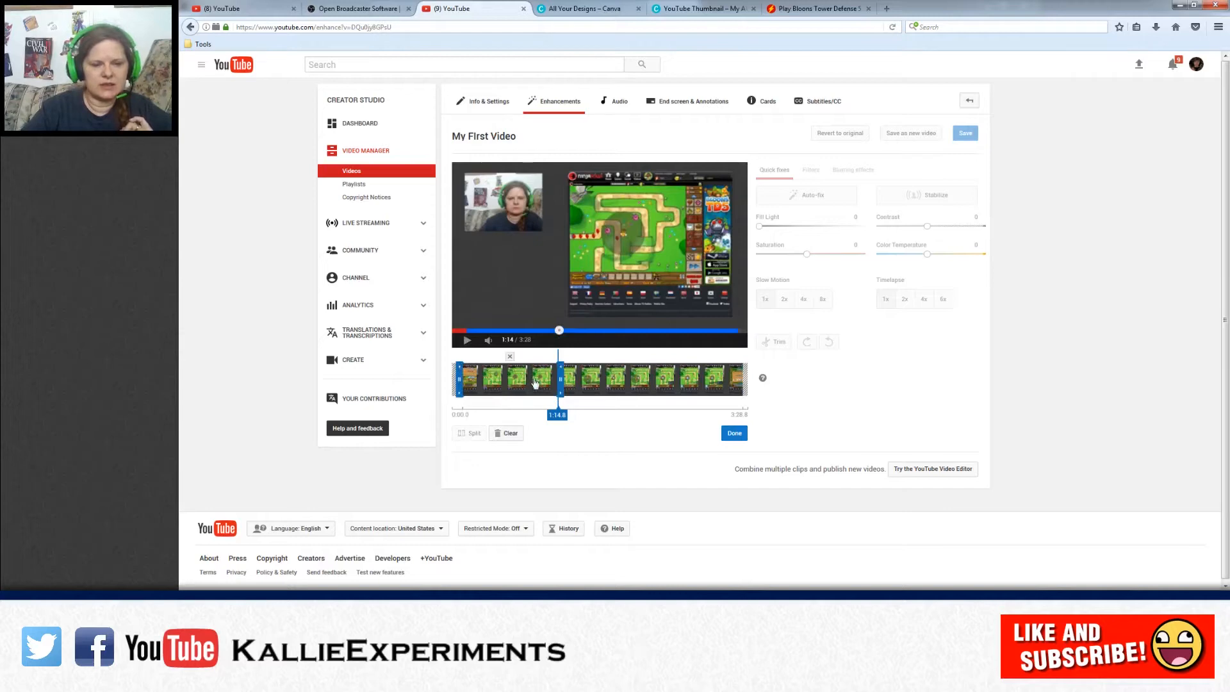
pyautogui.click(598, 387)
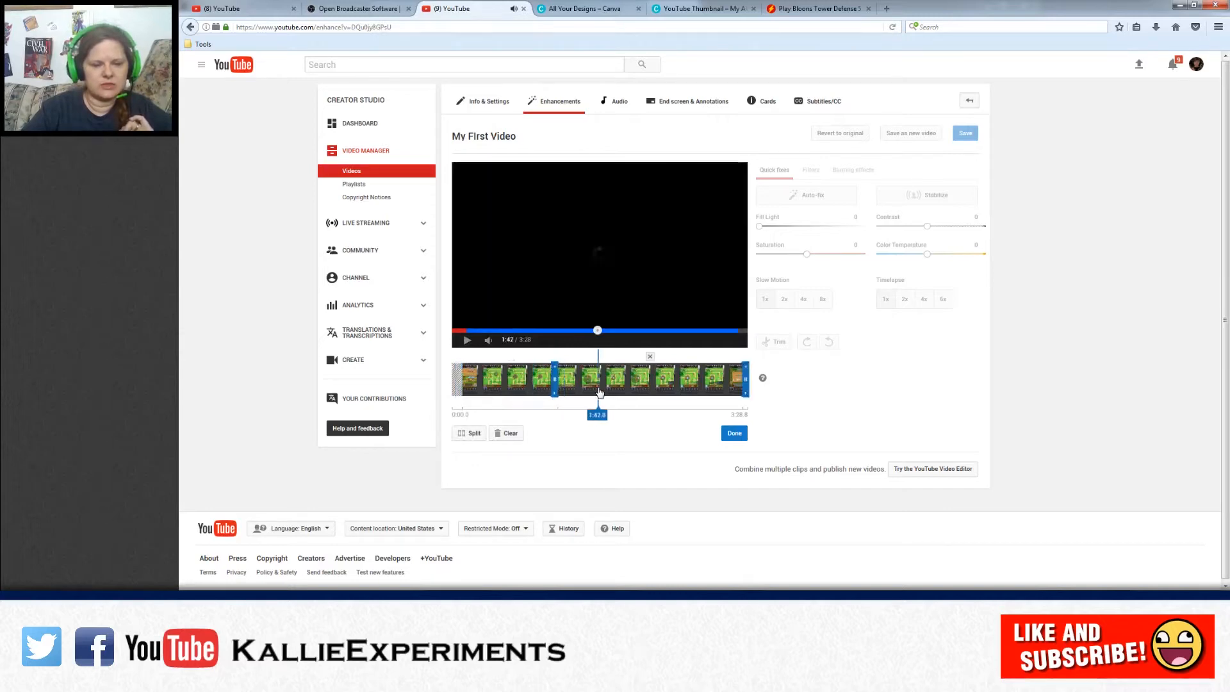
pyautogui.click(524, 386)
pyautogui.click(603, 386)
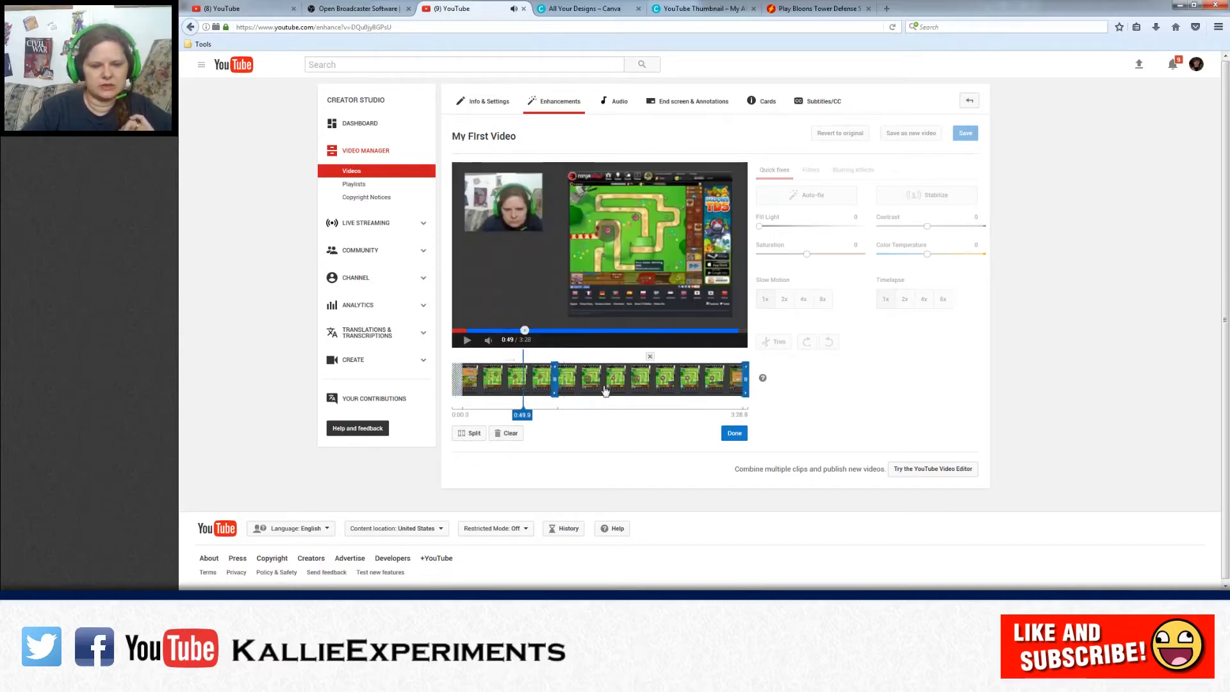
pyautogui.click(529, 388)
pyautogui.click(619, 396)
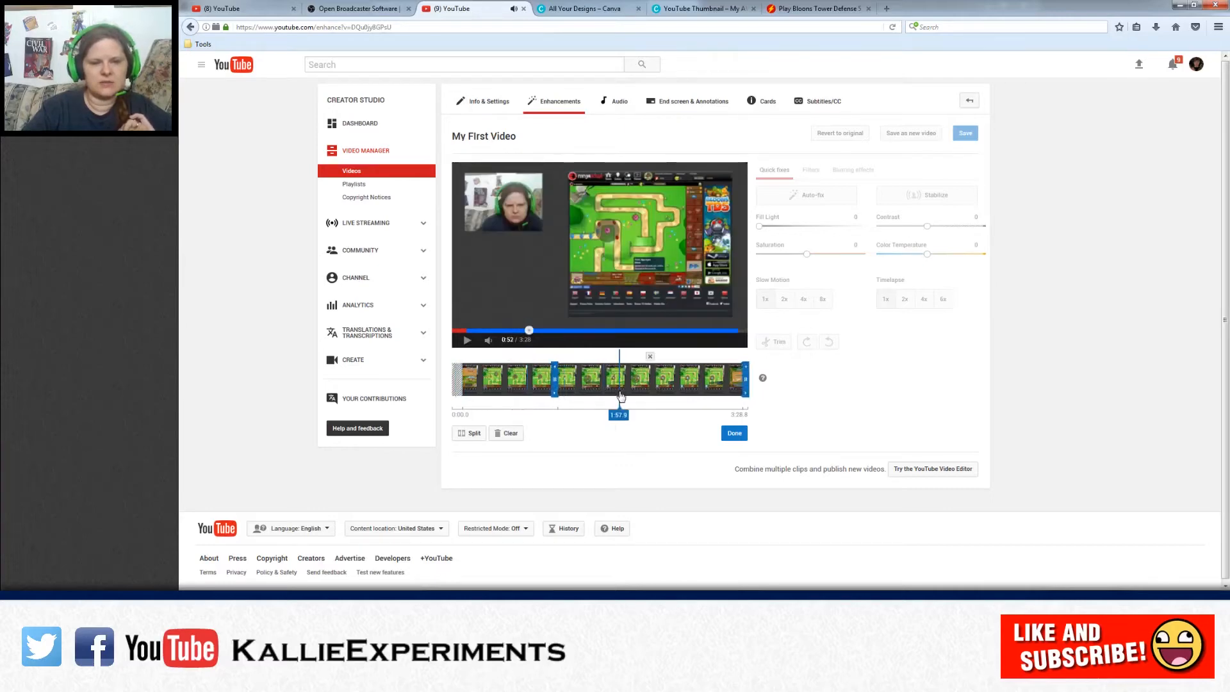
pyautogui.click(541, 388)
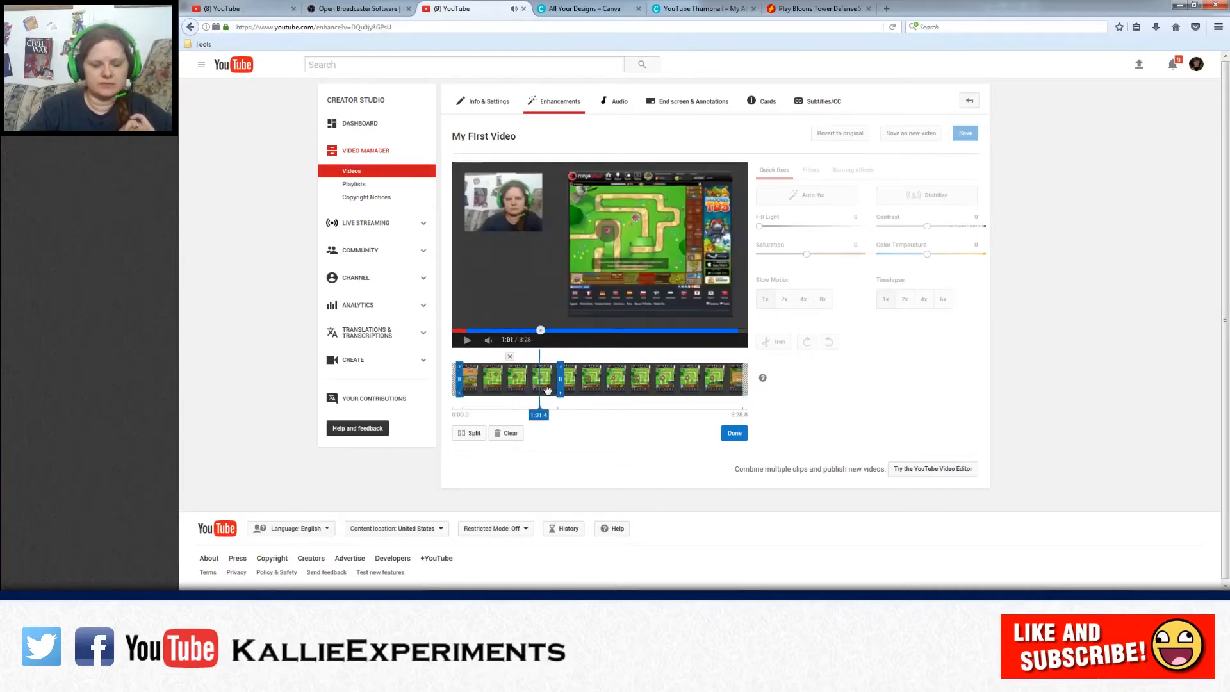
pyautogui.moveTo(555, 382); pyautogui.dragTo(552, 380)
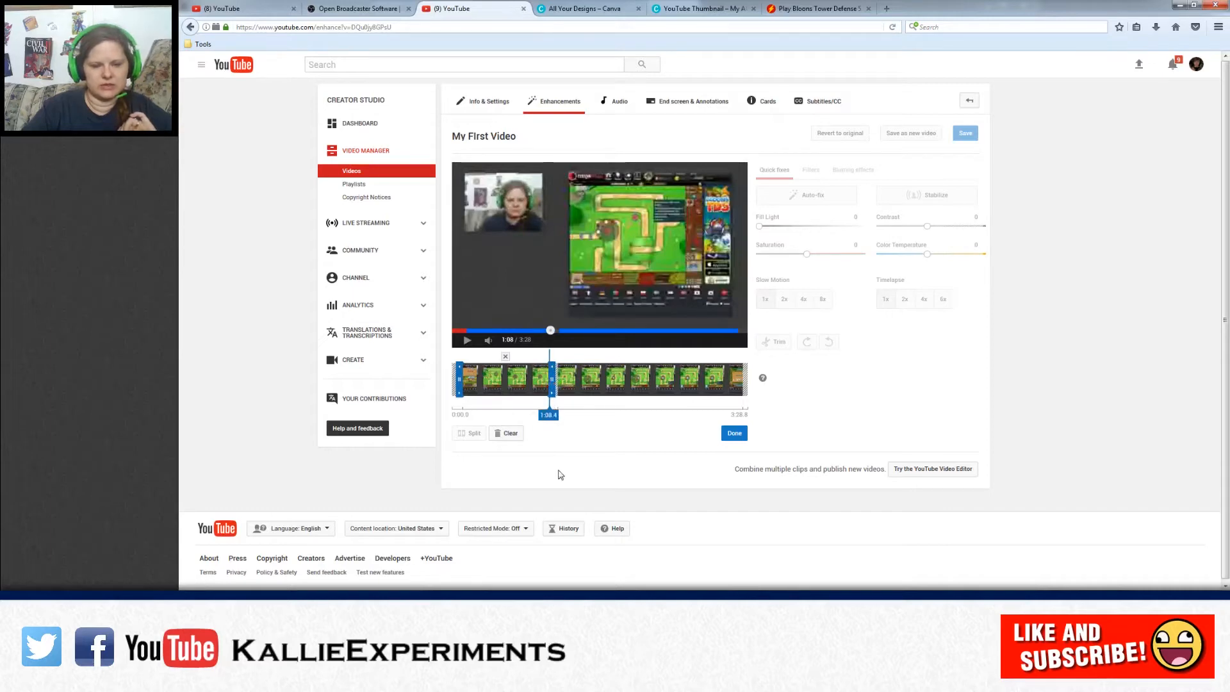
# Step: Check playback around the removed middle section and save the trimmed edits to the existing video
pyautogui.click(629, 392)
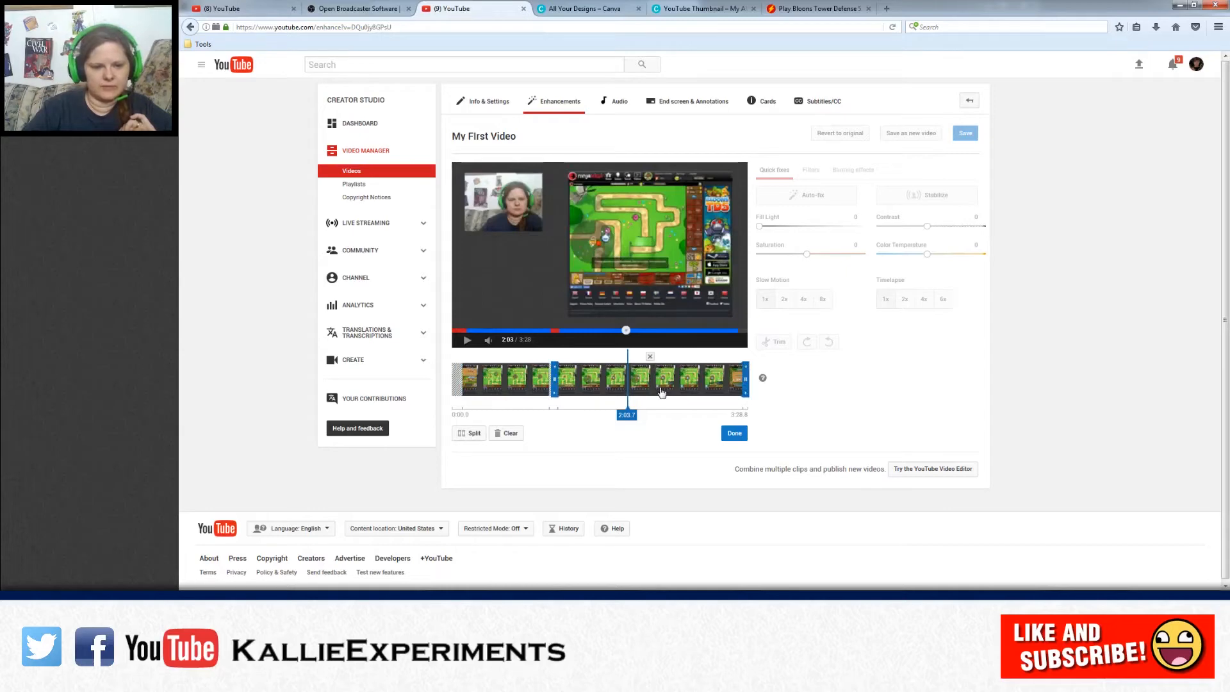
pyautogui.click(596, 384)
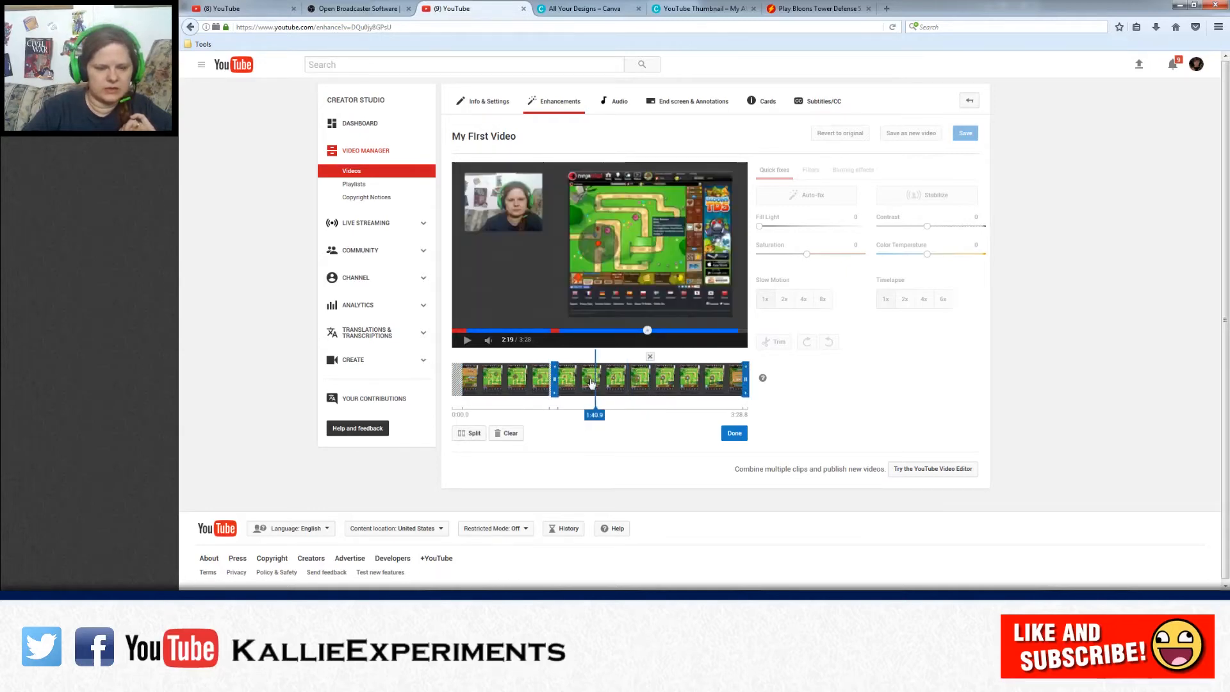
pyautogui.click(565, 382)
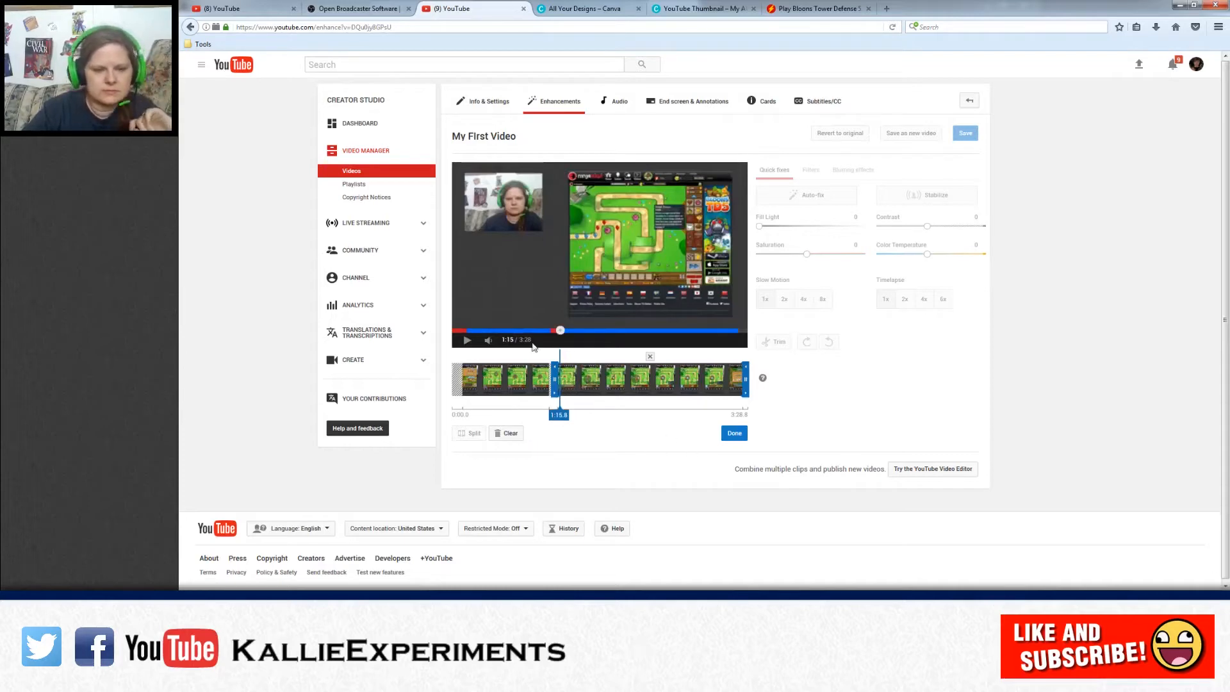
pyautogui.click(545, 330)
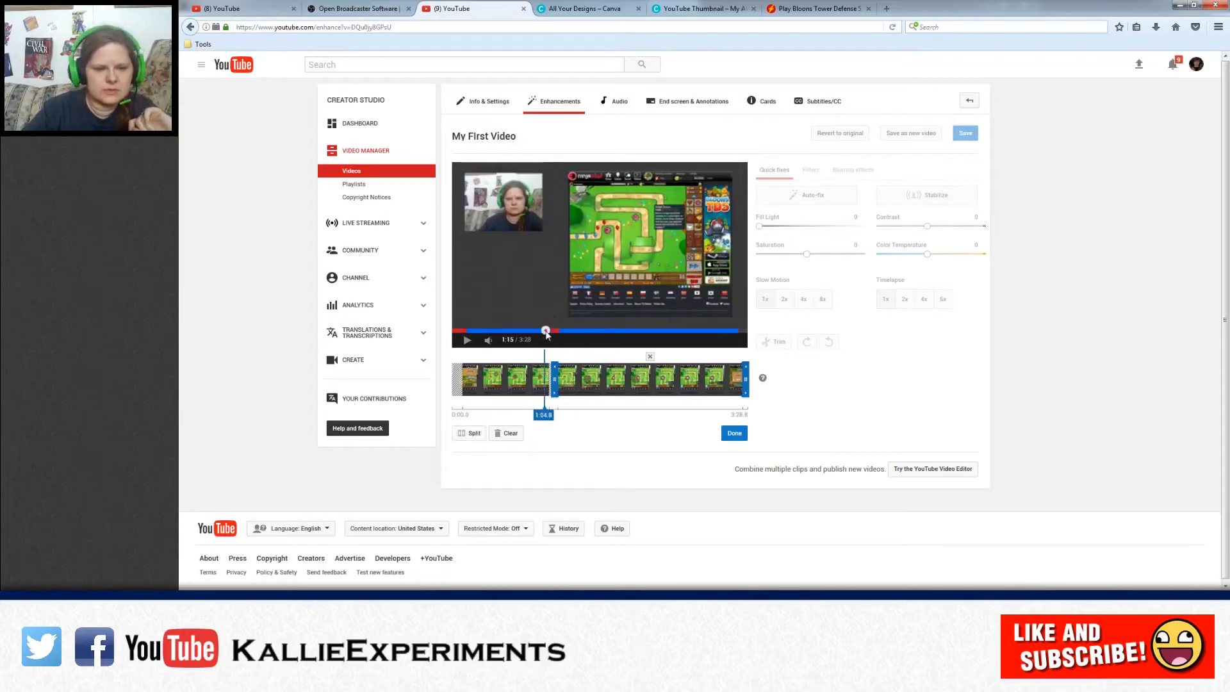
pyautogui.click(467, 342)
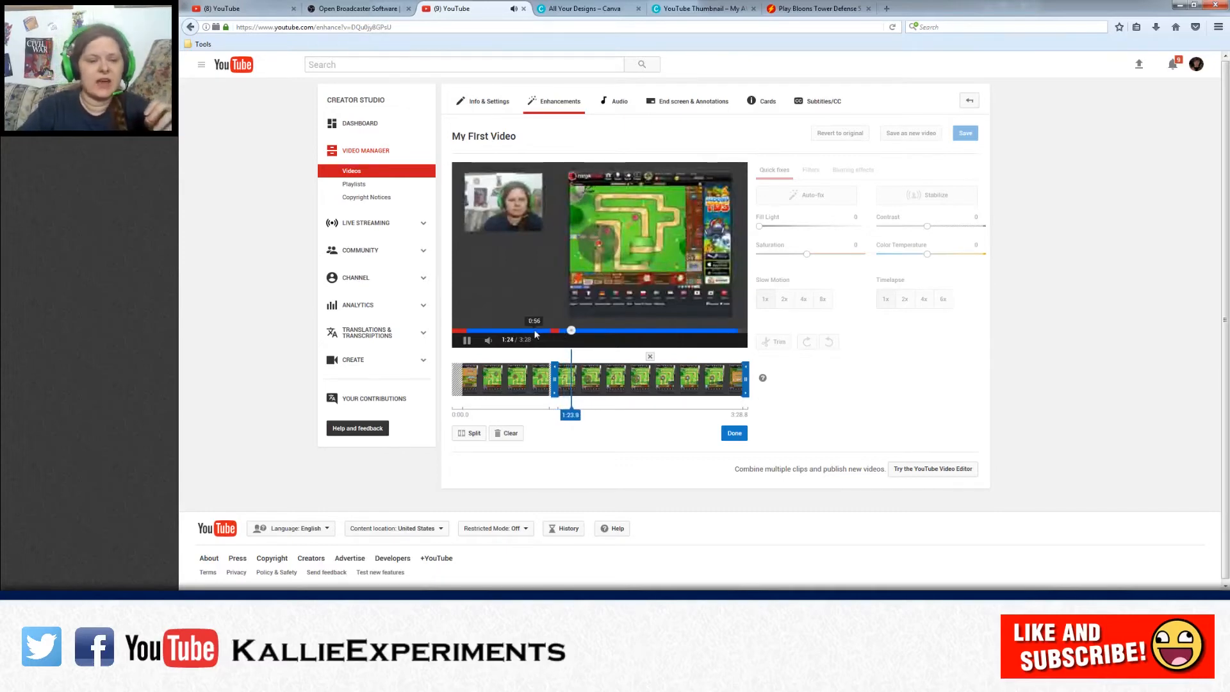
pyautogui.click(735, 434)
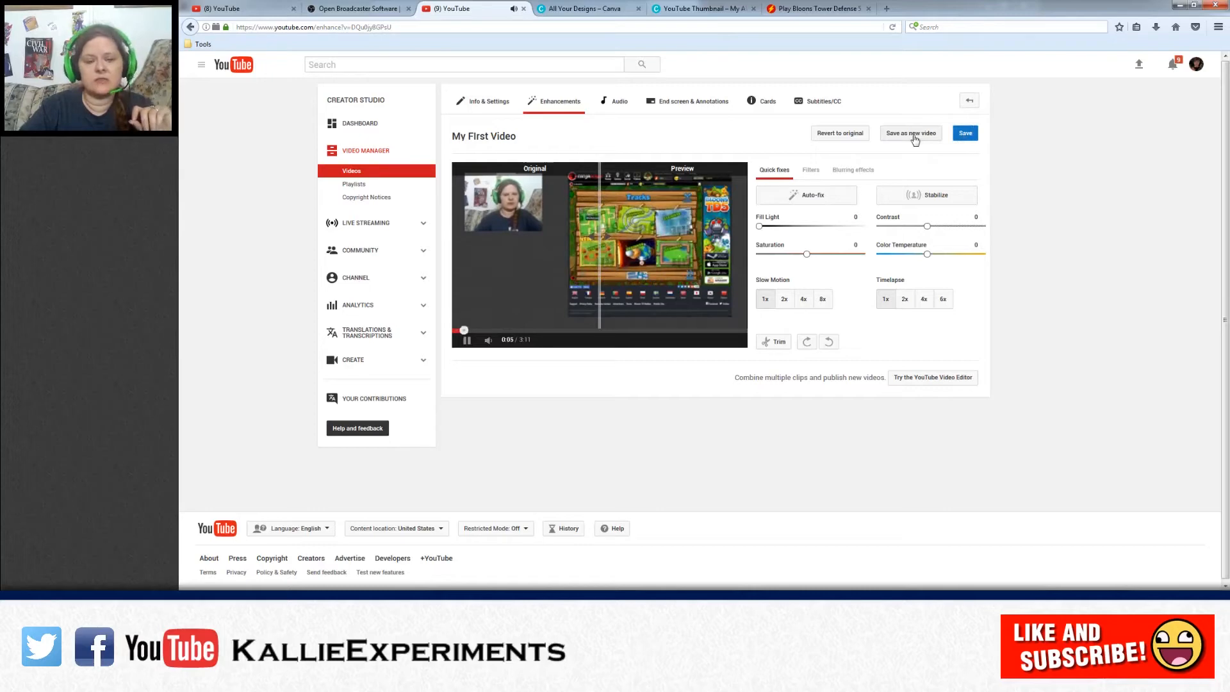
pyautogui.click(966, 134)
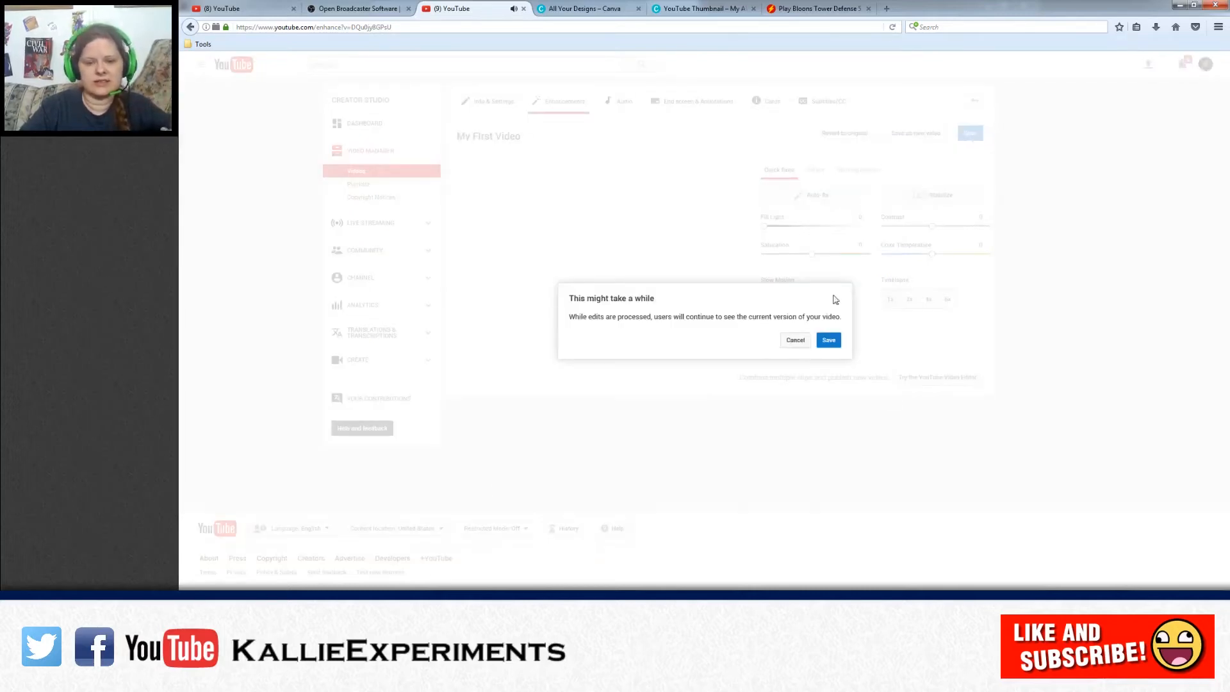
pyautogui.click(826, 342)
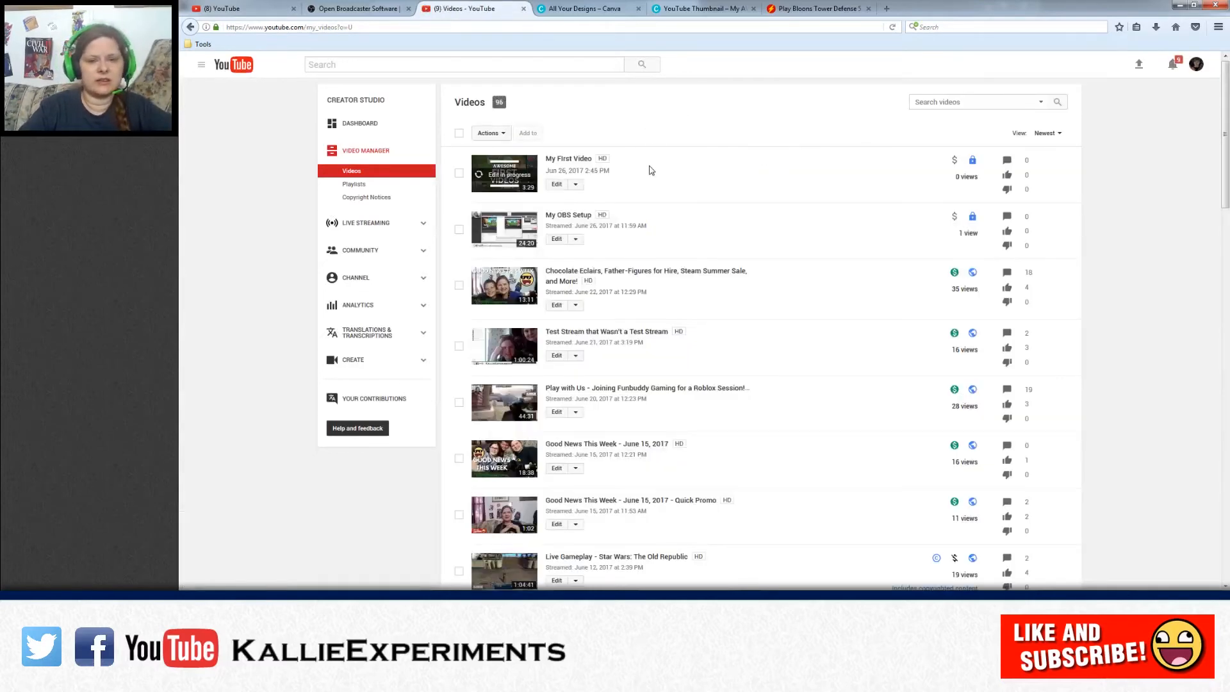
# Step: Open My First Video's end screen editor, add a Subscribe element and place it below the webcam picture
pyautogui.click(556, 238)
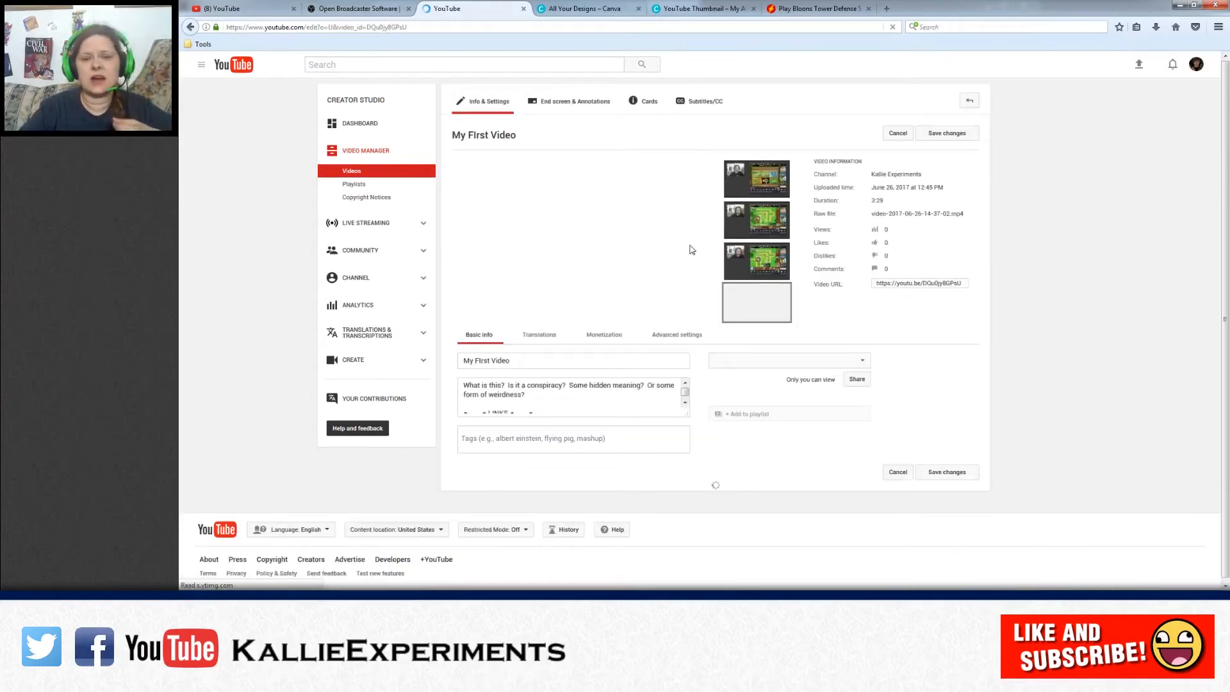
pyautogui.click(577, 110)
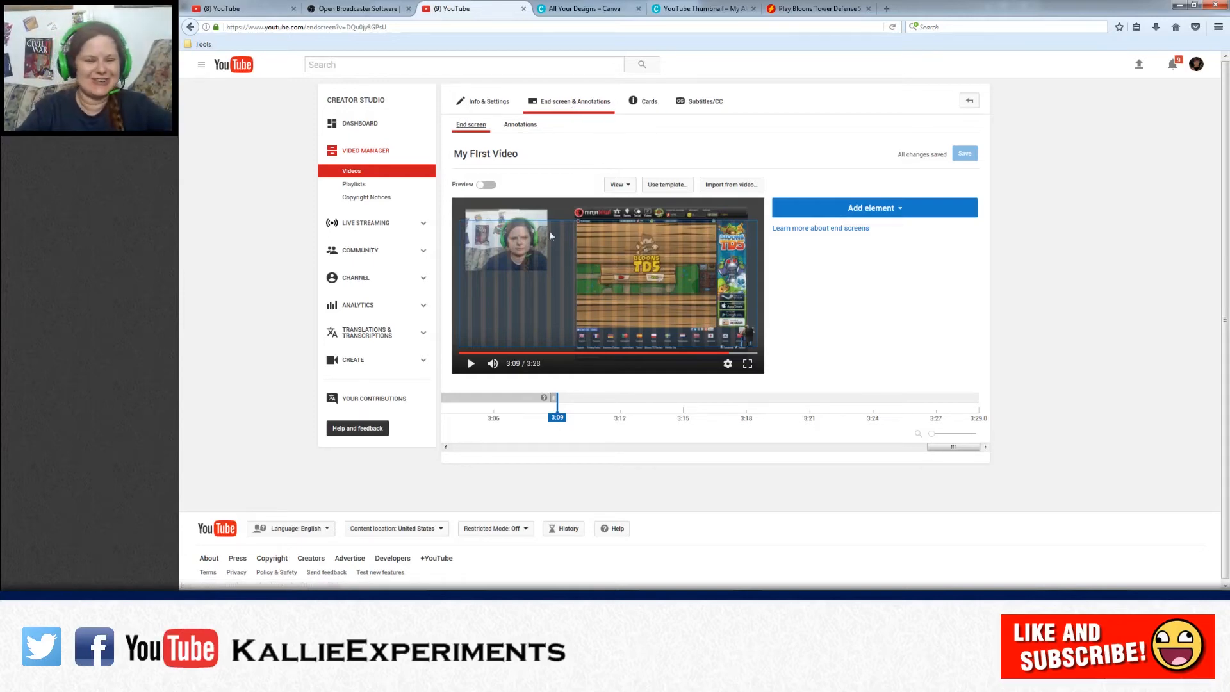
pyautogui.click(890, 210)
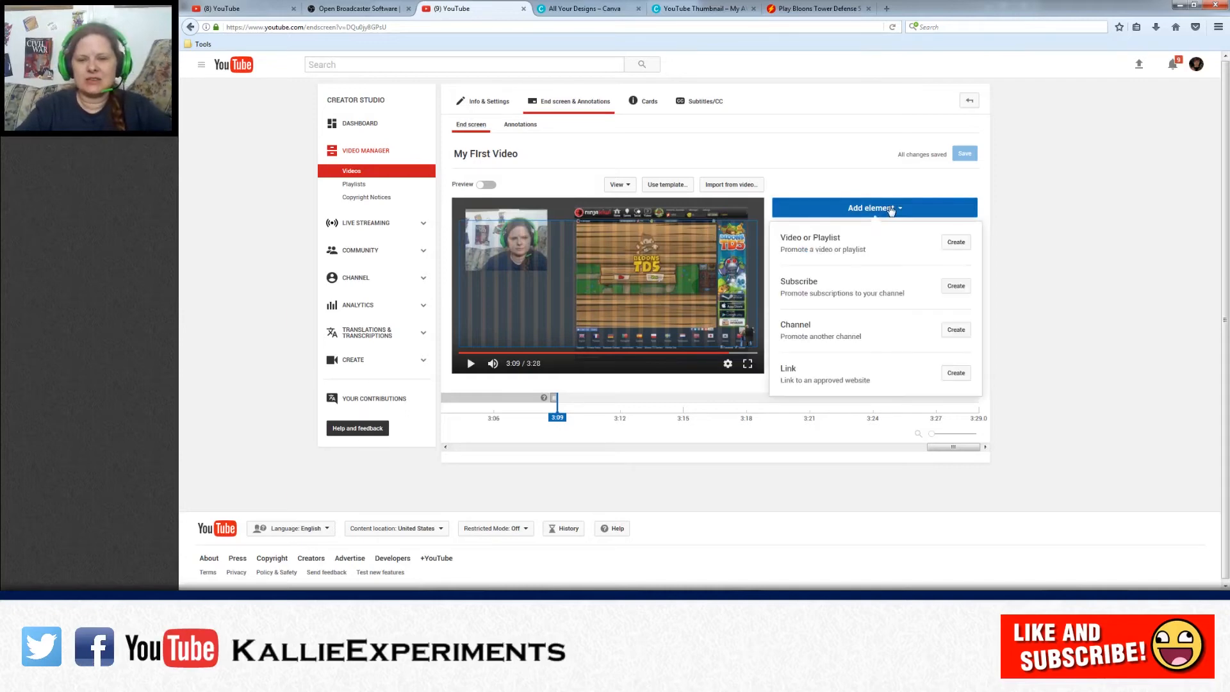
pyautogui.click(957, 288)
pyautogui.moveTo(478, 236); pyautogui.dragTo(501, 309)
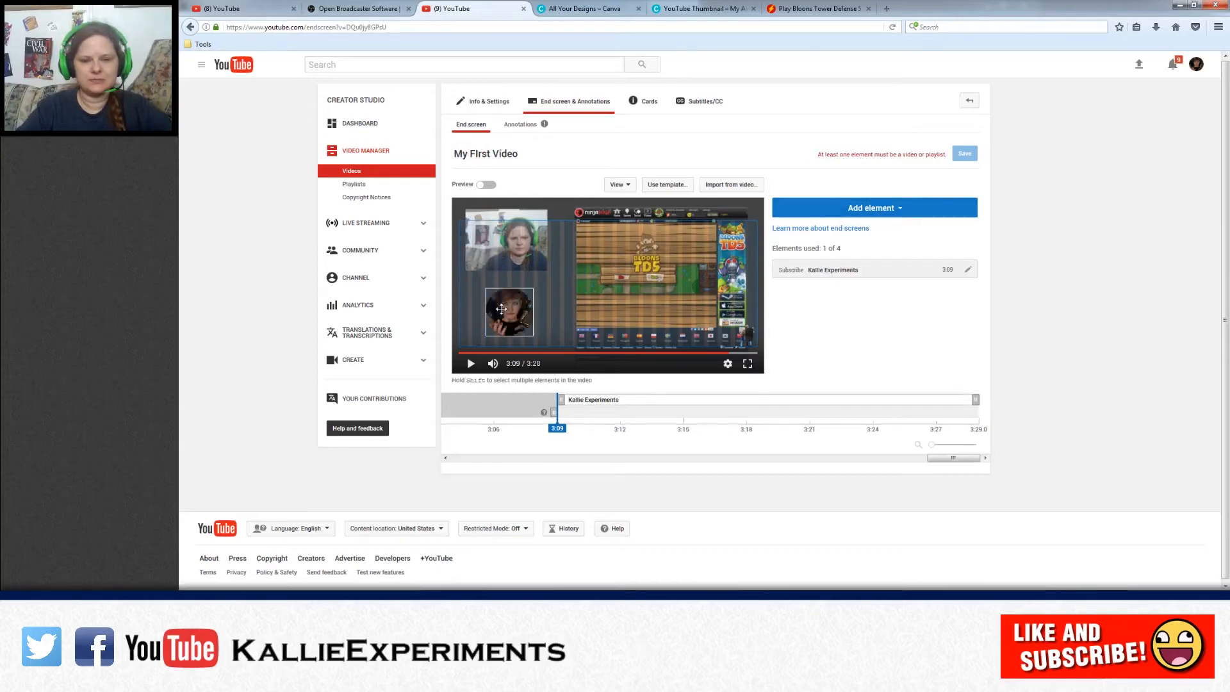
# Step: Add the Sibling Rivalry upload as a video element and place it over the lower part of the game area
pyautogui.click(876, 209)
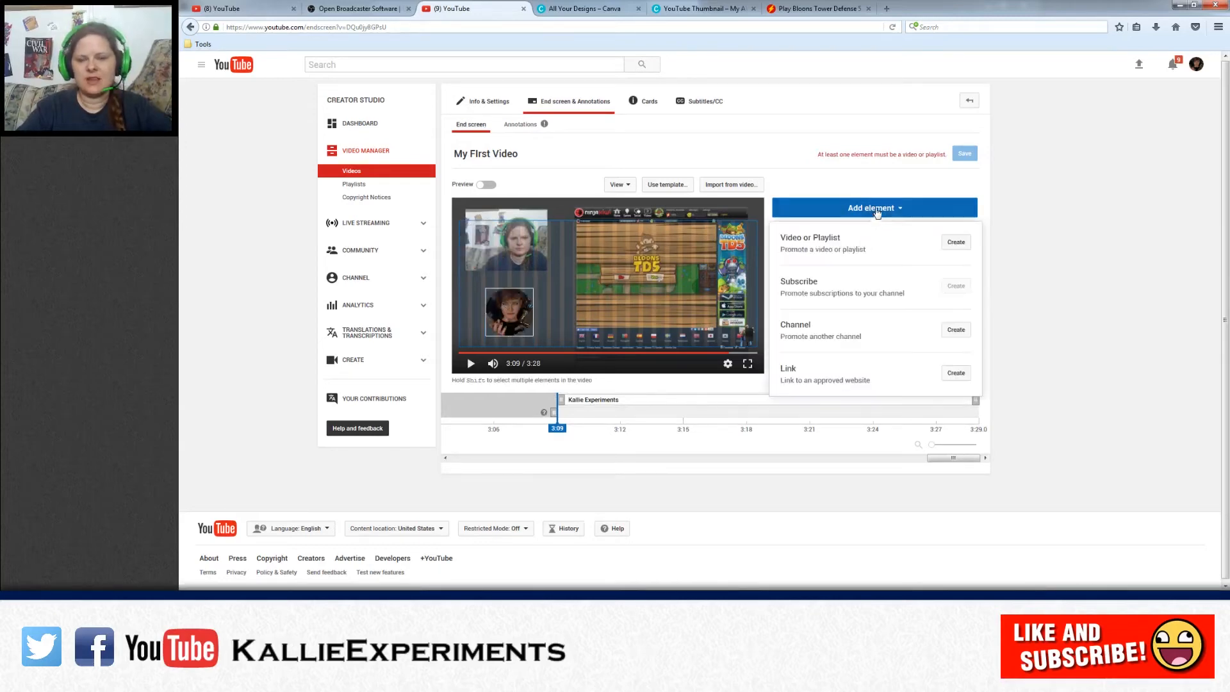
pyautogui.click(957, 243)
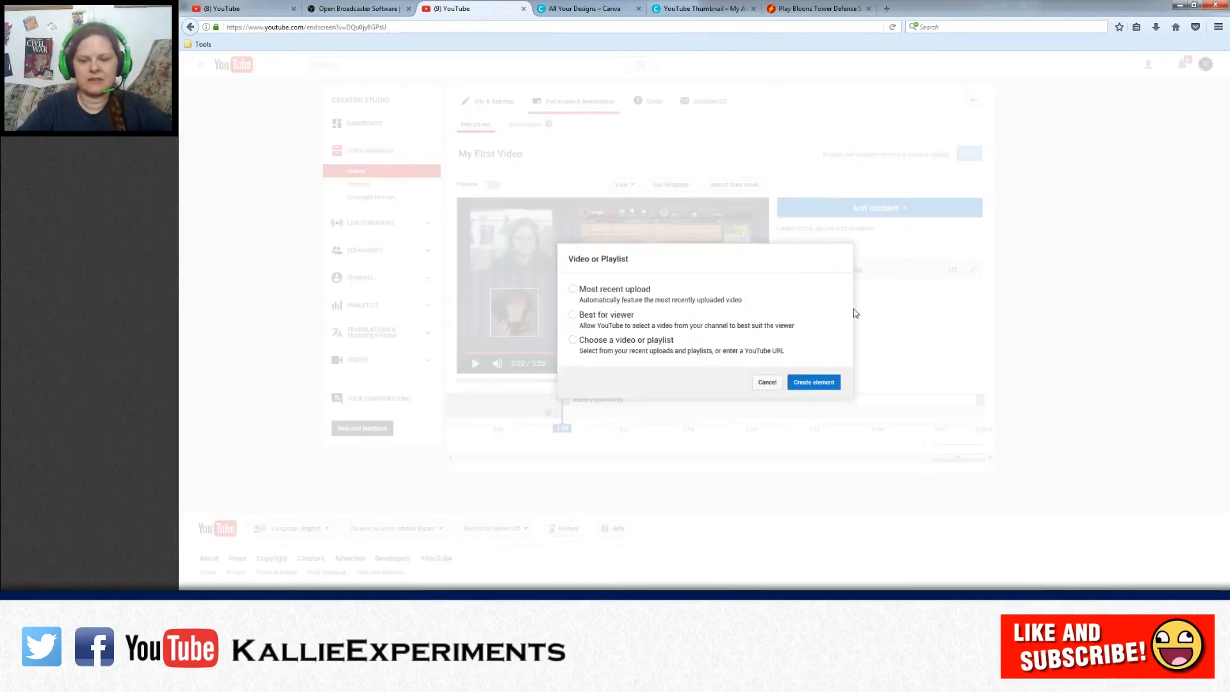
pyautogui.click(624, 341)
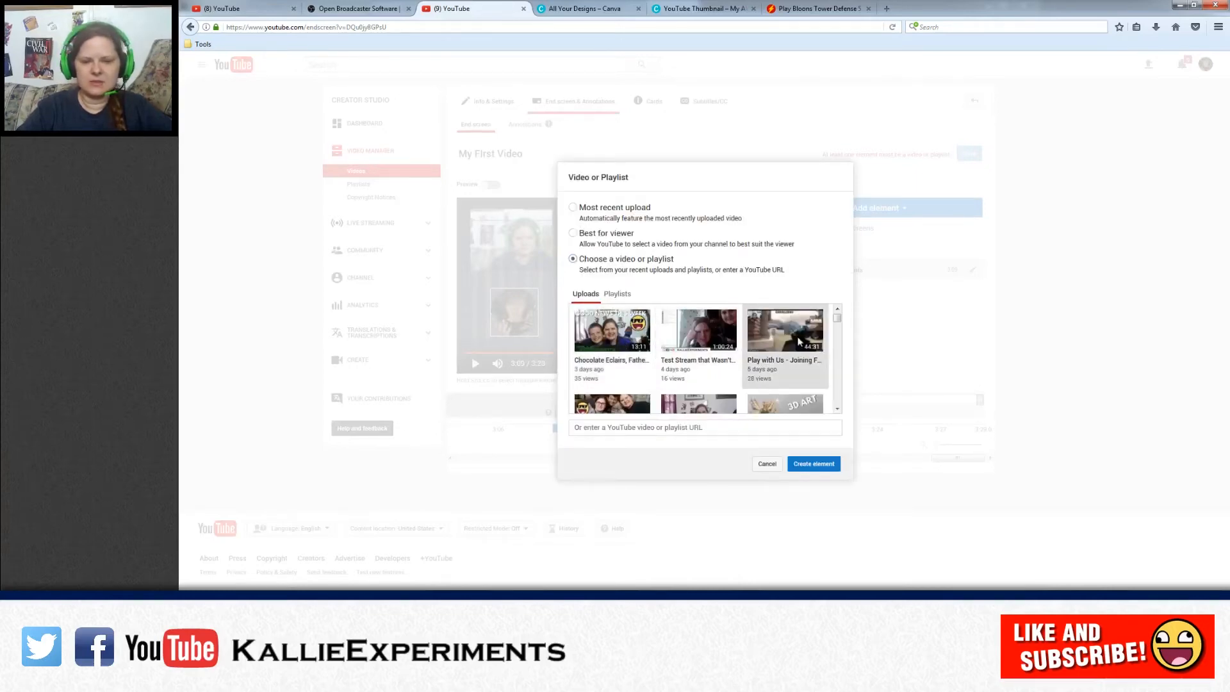
pyautogui.moveTo(837, 319); pyautogui.dragTo(839, 329)
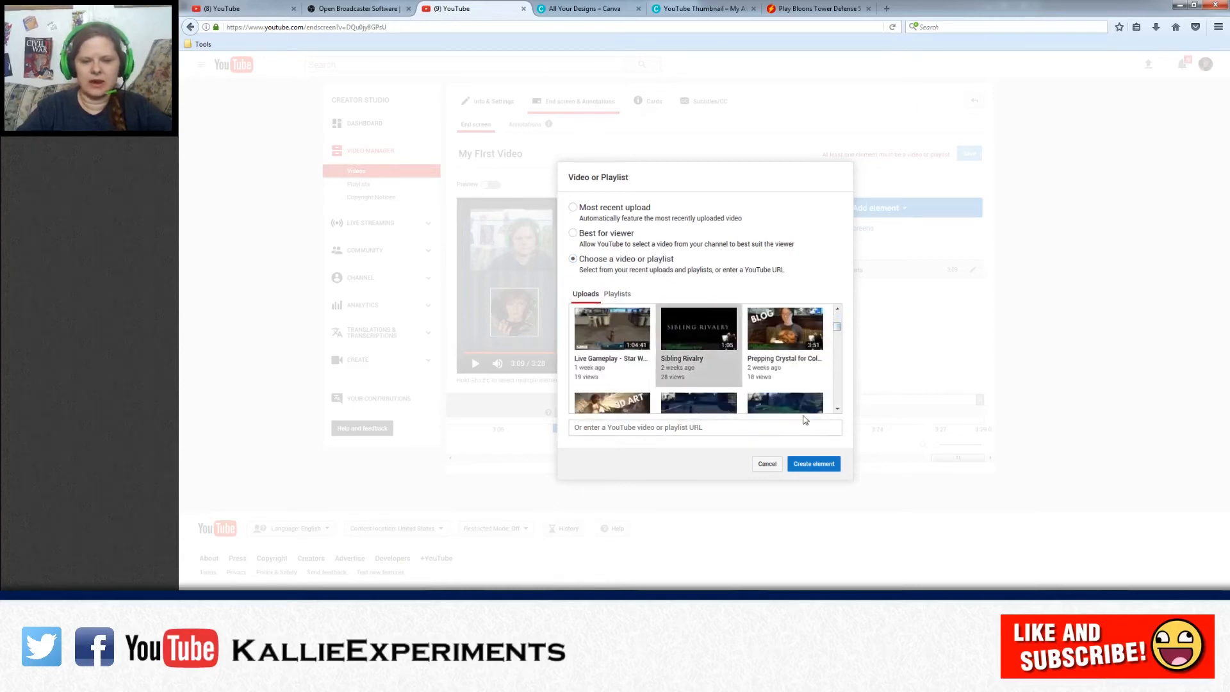
pyautogui.click(813, 465)
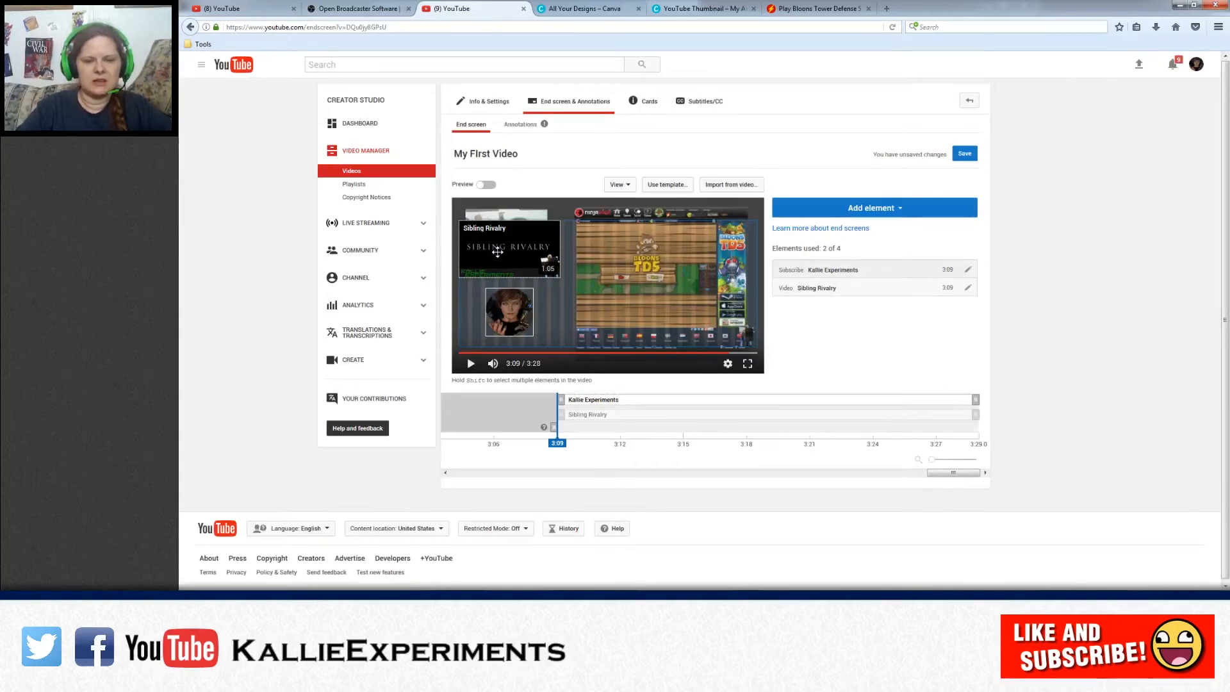
pyautogui.moveTo(498, 253); pyautogui.dragTo(646, 313)
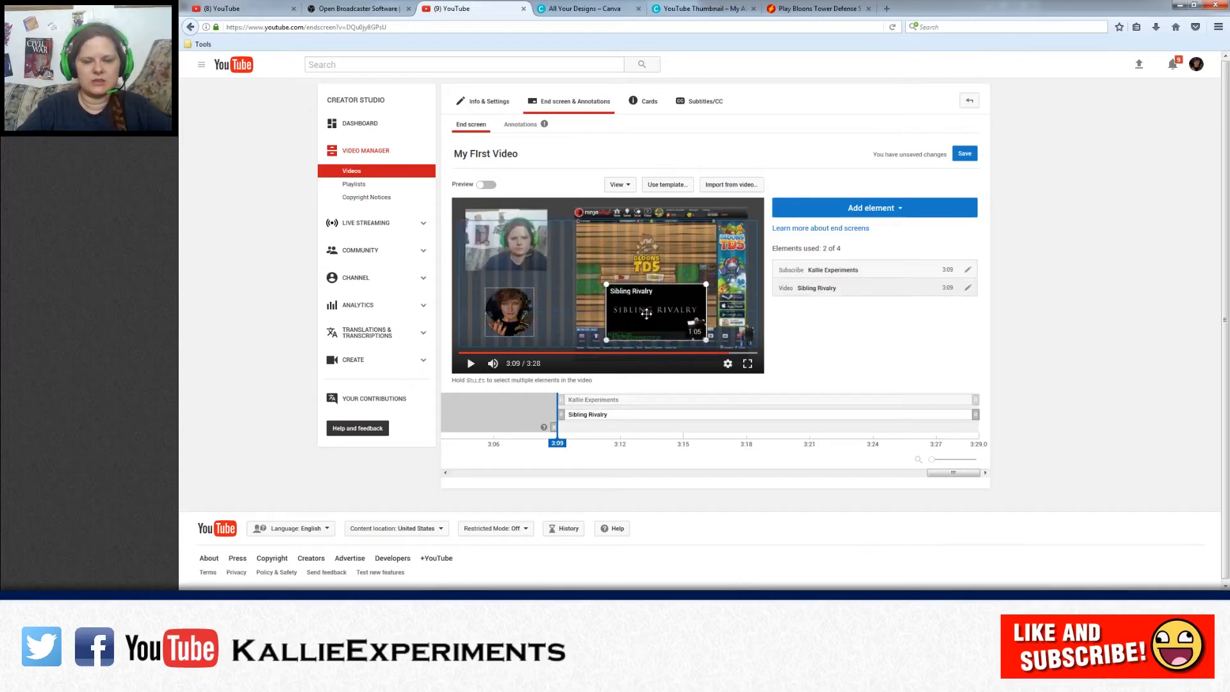
# Step: Play back the ending from about 2:59, make both end screen elements start at about 3:17 and save
pyautogui.click(716, 353)
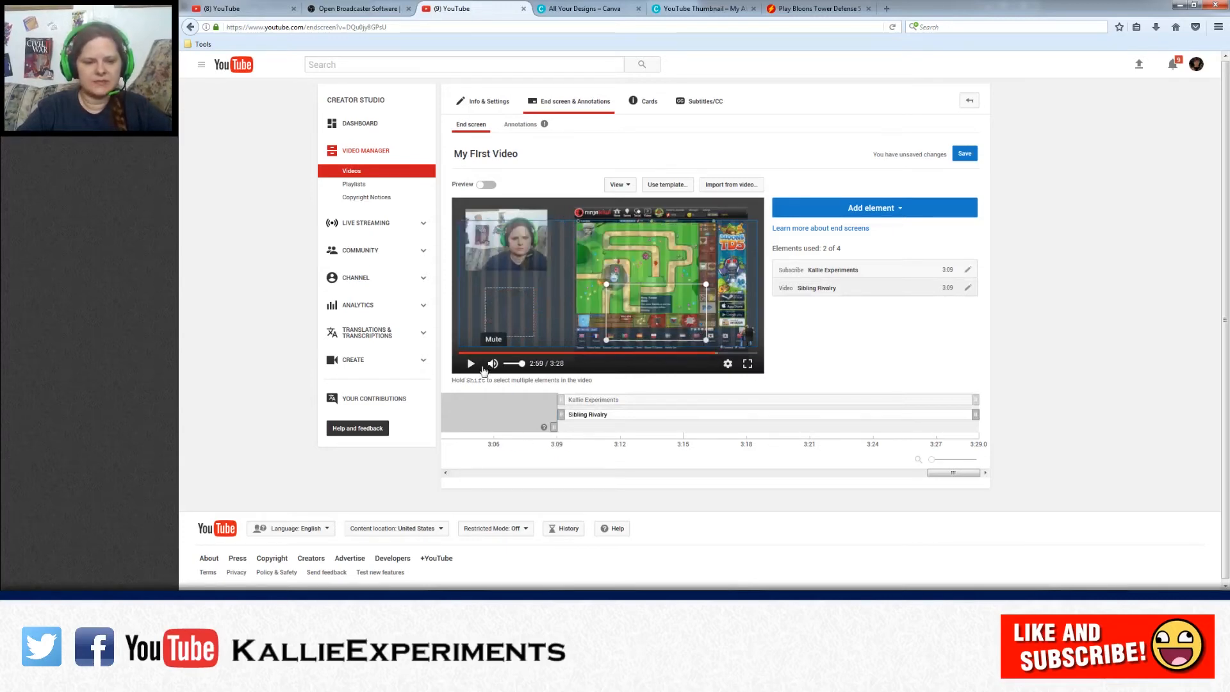
pyautogui.click(469, 370)
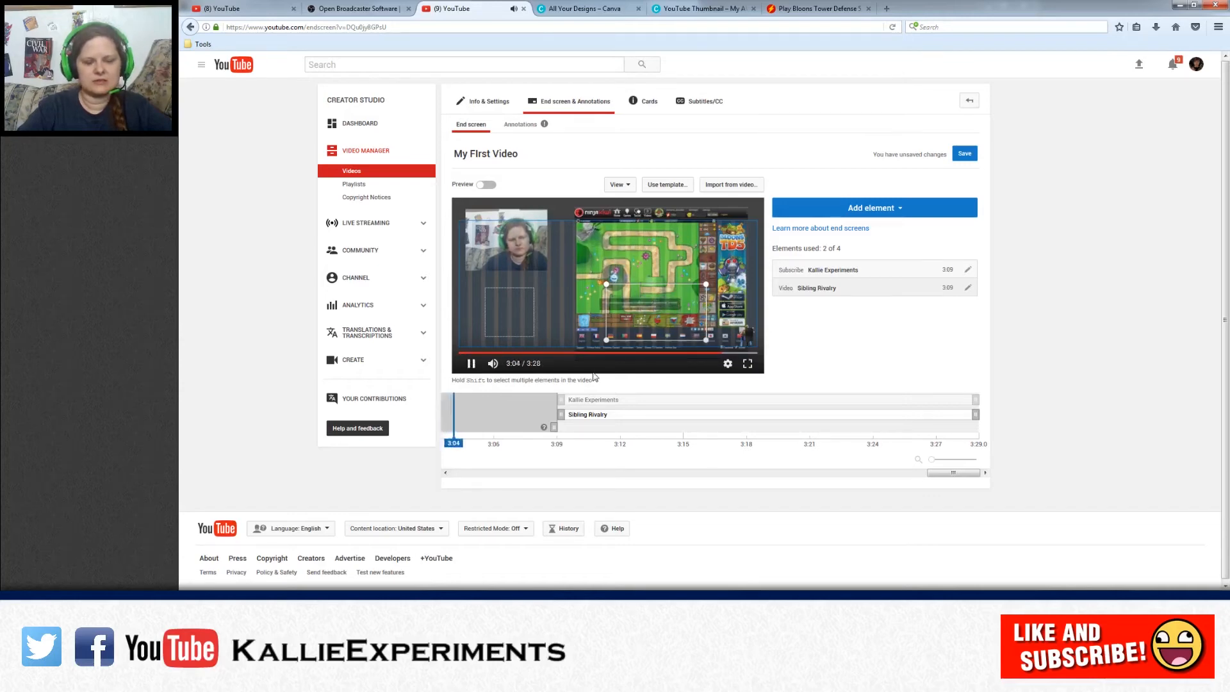
pyautogui.click(471, 364)
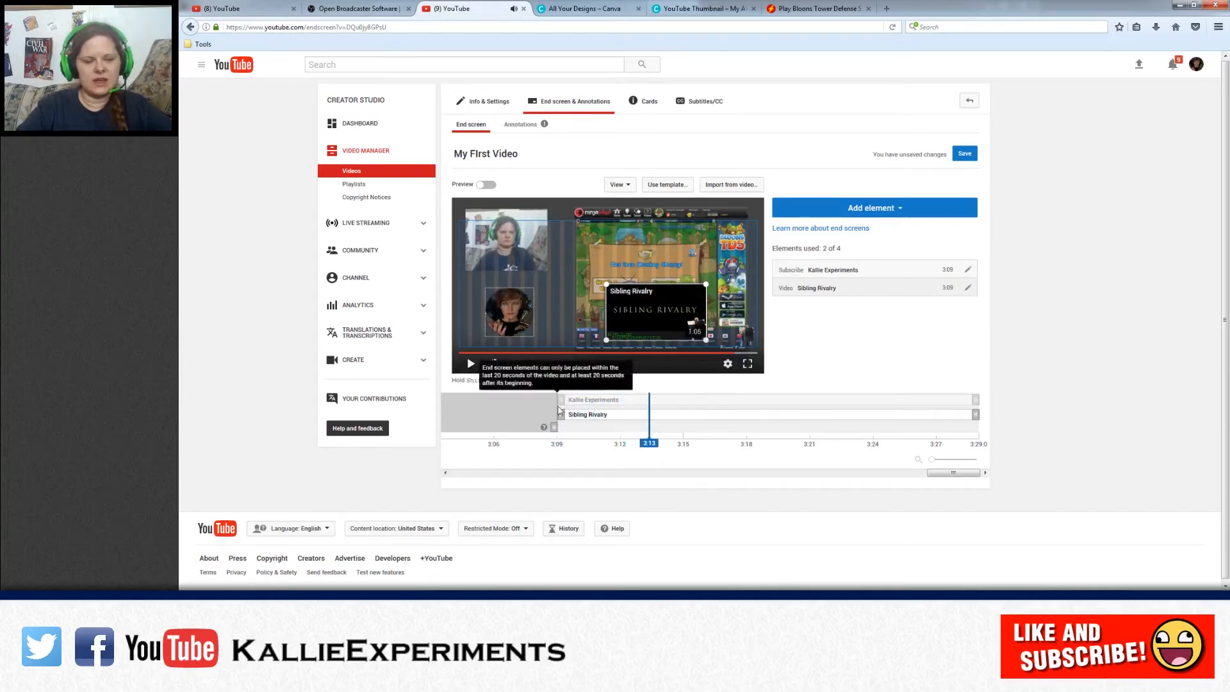
pyautogui.moveTo(562, 400); pyautogui.dragTo(748, 400)
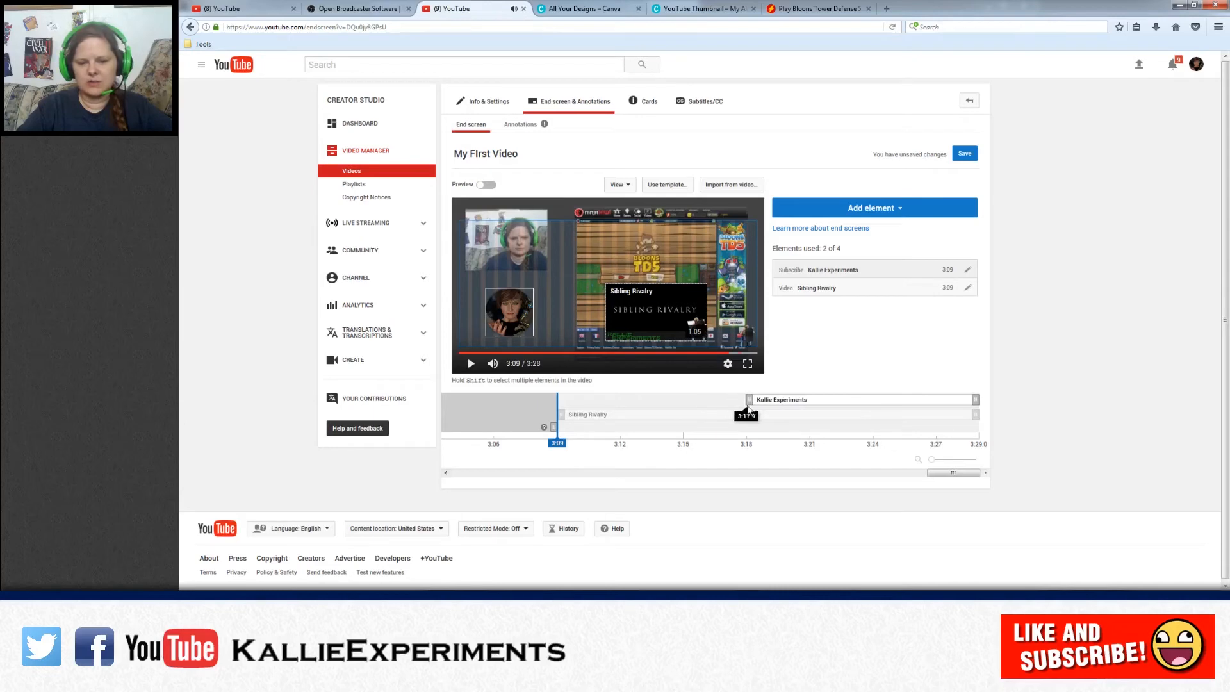
pyautogui.moveTo(564, 414); pyautogui.dragTo(746, 427)
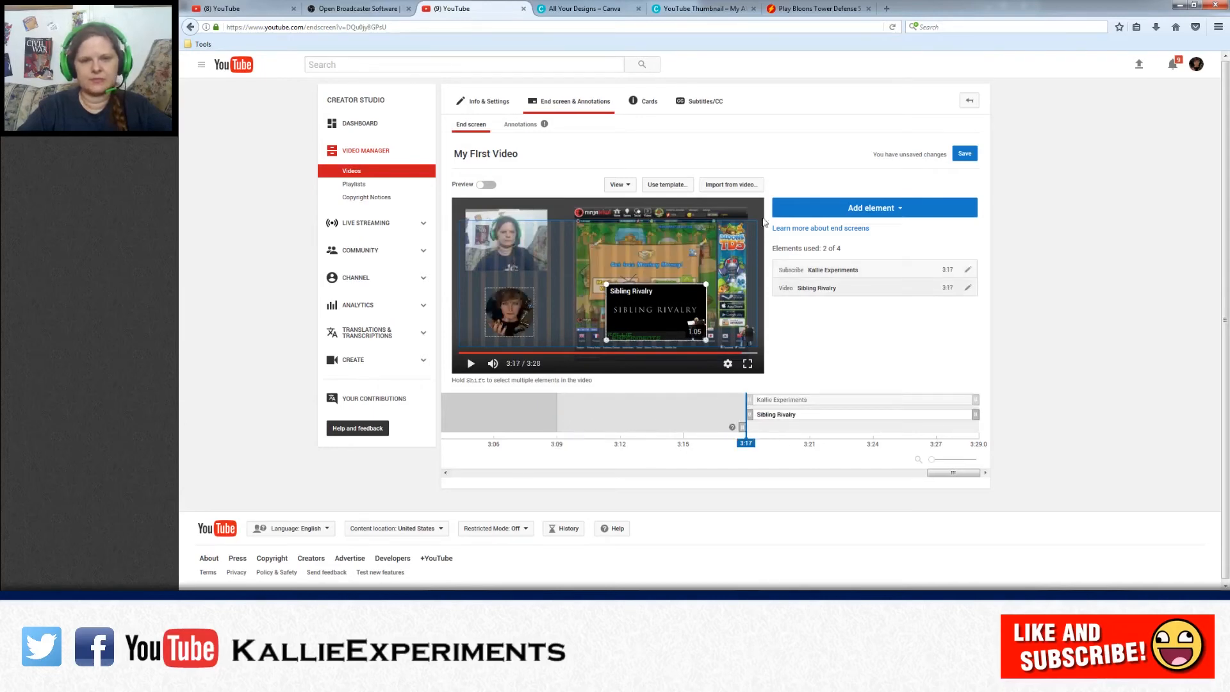
pyautogui.click(967, 155)
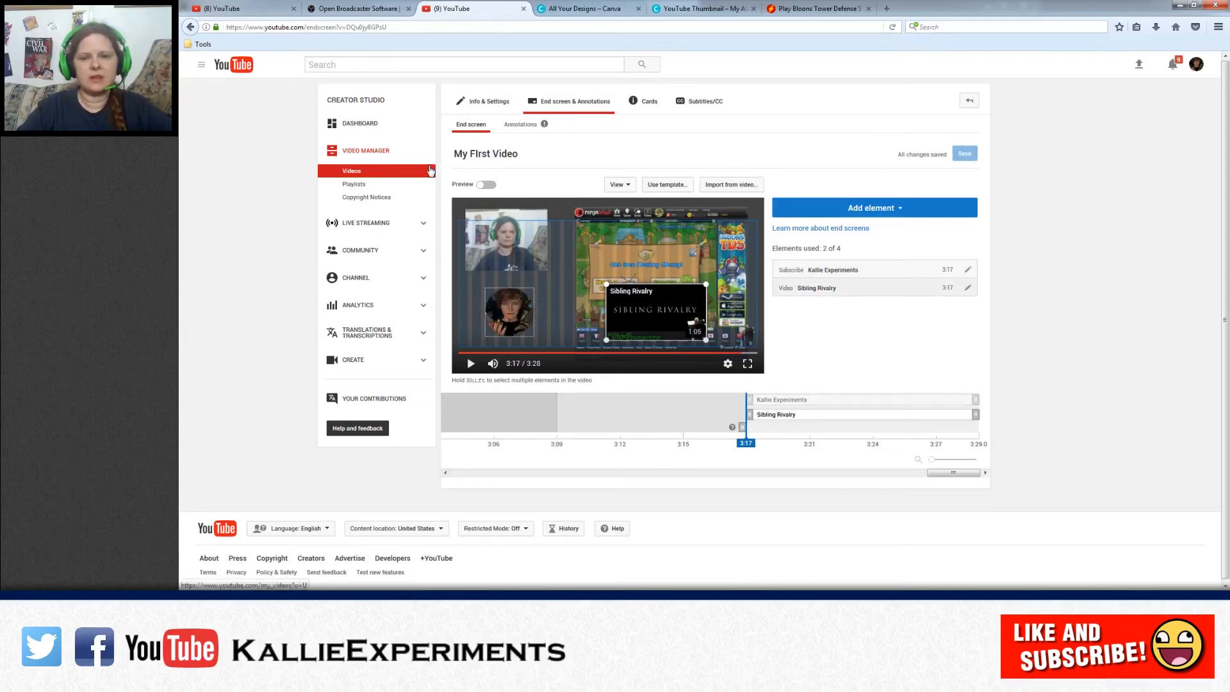
# Step: Switch to the OBS Studio window
pyautogui.hotkey('alt', 'Tab')
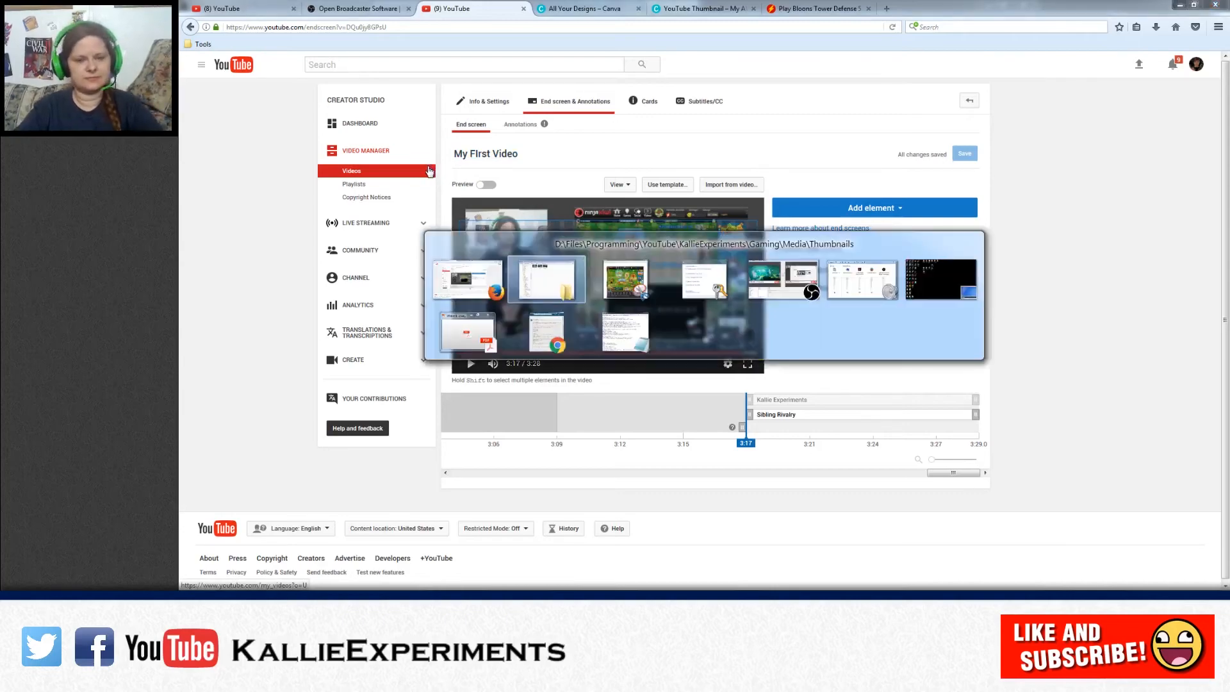
pyautogui.press('Tab')
pyautogui.press('Tab')
pyautogui.press('Tab')
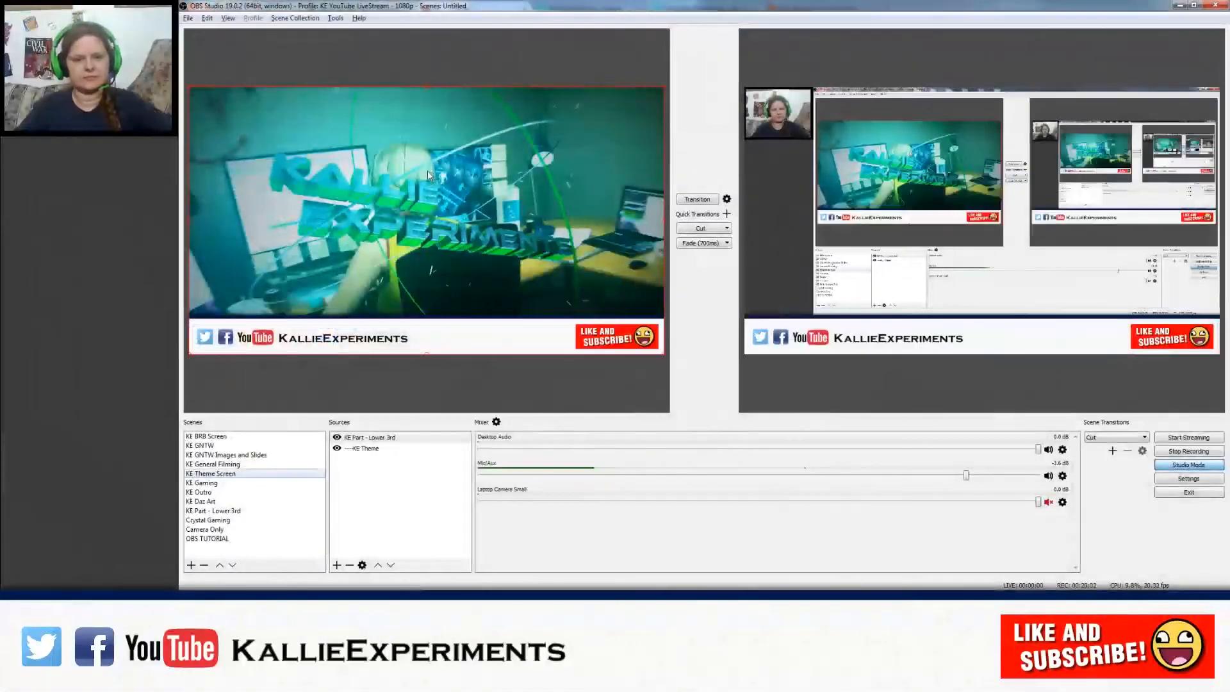